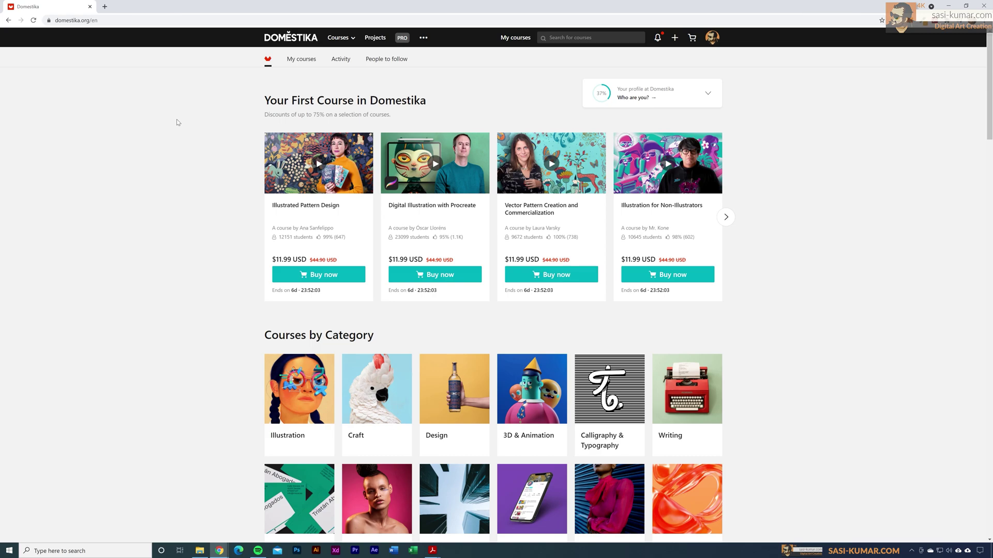
Step: Open the Illustration course category on Domestika and browse its course list
{"action": "mouse_move", "coordinate": [355, 41]}
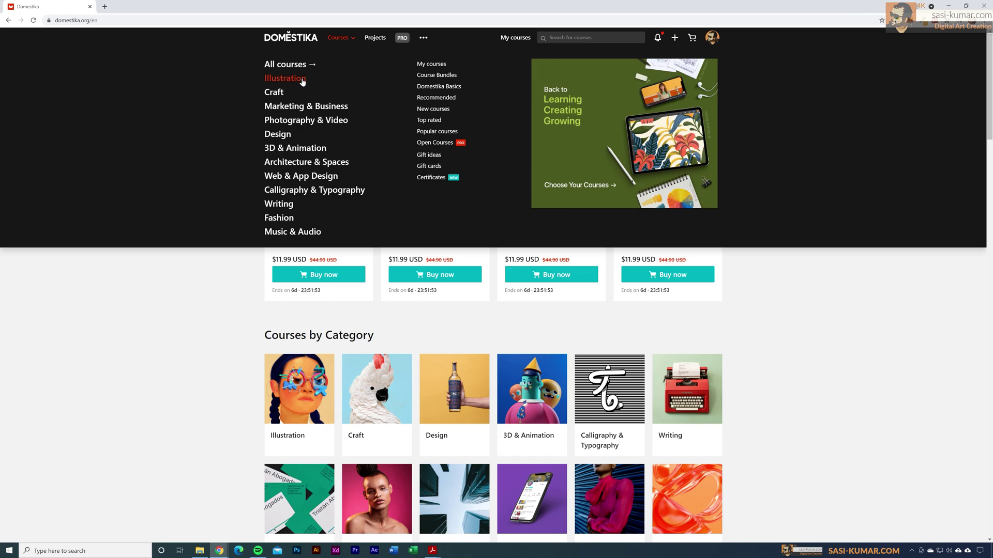
{"action": "left_click", "coordinate": [303, 81]}
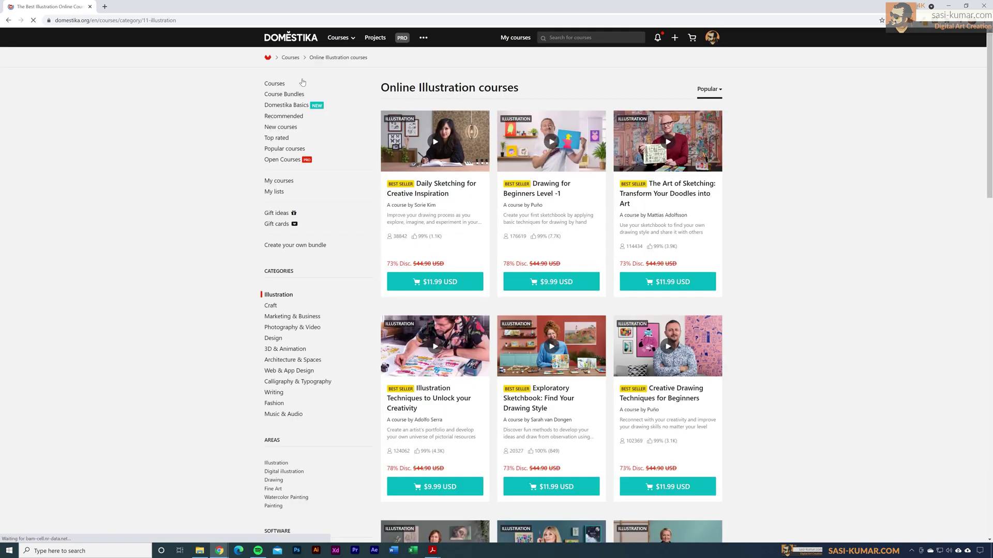
{"action": "scroll", "coordinate": [848, 284], "scroll_direction": "down", "scroll_amount": 2}
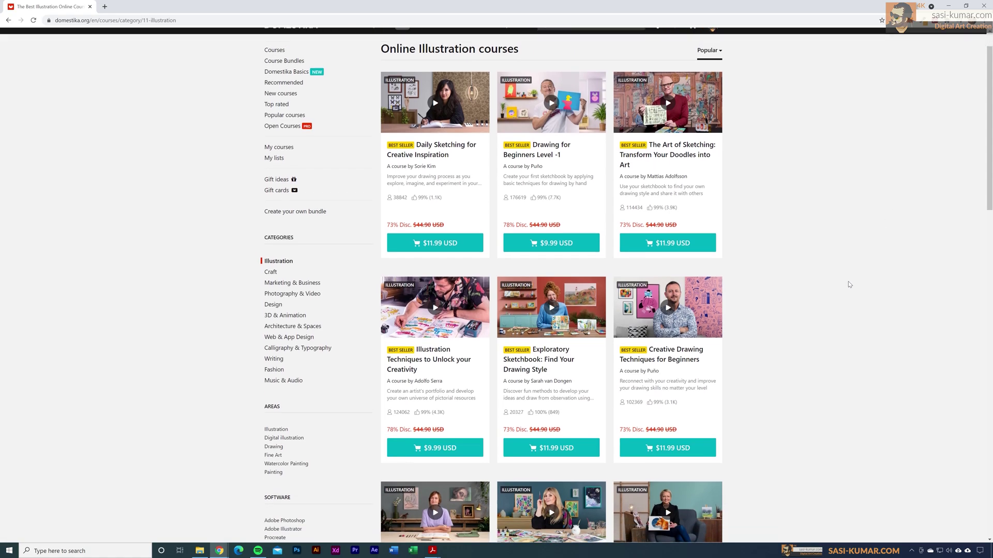
Step: Show the courses for the Adobe Illustrator software and look through the list
{"action": "left_click_drag", "start_coordinate": [989, 77], "coordinate": [564, 361]}
{"action": "scroll", "coordinate": [295, 501], "scroll_direction": "down", "scroll_amount": 1}
{"action": "left_click", "coordinate": [300, 500]}
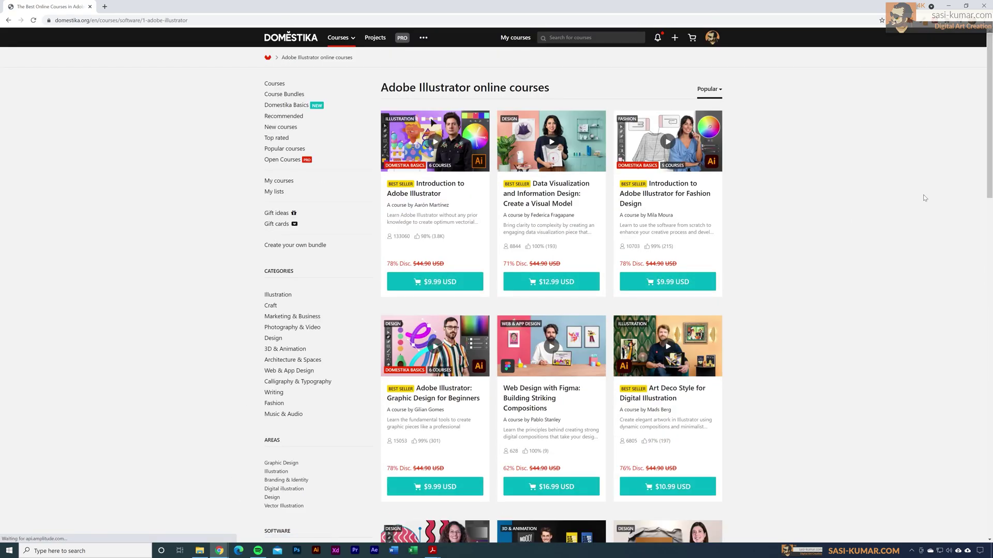
{"action": "left_click_drag", "start_coordinate": [990, 127], "coordinate": [991, 222]}
{"action": "scroll", "coordinate": [991, 222], "scroll_direction": "down", "scroll_amount": 4}
{"action": "scroll", "coordinate": [991, 251], "scroll_direction": "down", "scroll_amount": 5}
{"action": "scroll", "coordinate": [989, 281], "scroll_direction": "down", "scroll_amount": 2}
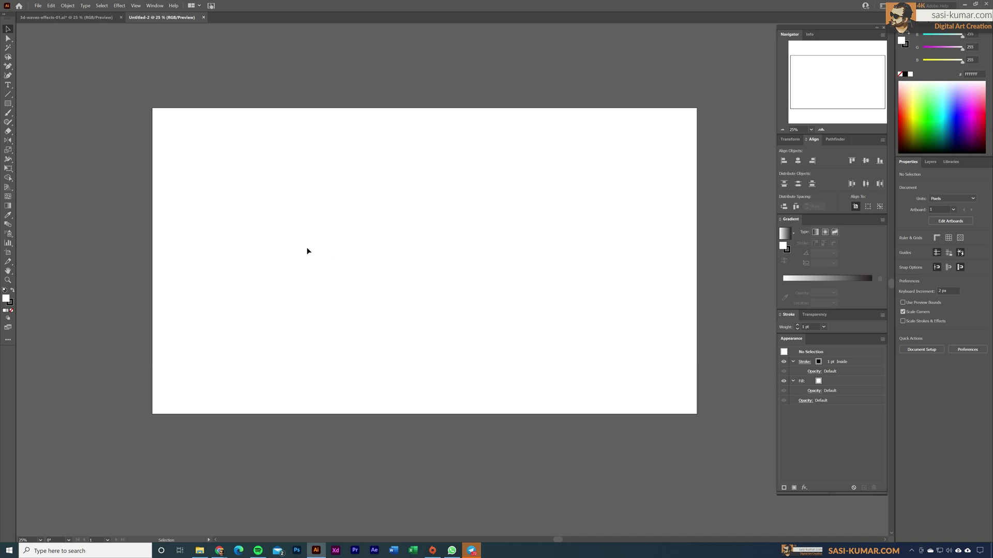
Step: Draw five stacked horizontal lines on the artboard, about 1850, 1490, 1890, 1390 and 1110 px long from top to bottom
{"action": "left_click", "coordinate": [10, 97]}
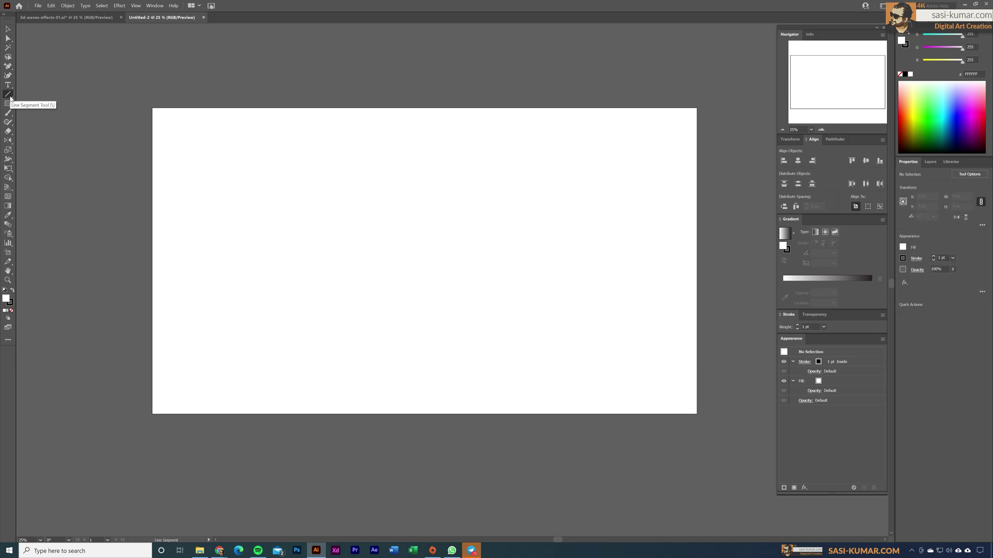
{"action": "left_click_drag", "start_coordinate": [321, 175], "coordinate": [589, 179]}
{"action": "left_click_drag", "start_coordinate": [323, 186], "coordinate": [591, 202]}
{"action": "left_click_drag", "start_coordinate": [321, 212], "coordinate": [519, 213]}
{"action": "left_click_drag", "start_coordinate": [321, 213], "coordinate": [477, 225]}
{"action": "key", "text": "v"}
{"action": "left_click", "coordinate": [429, 263]}
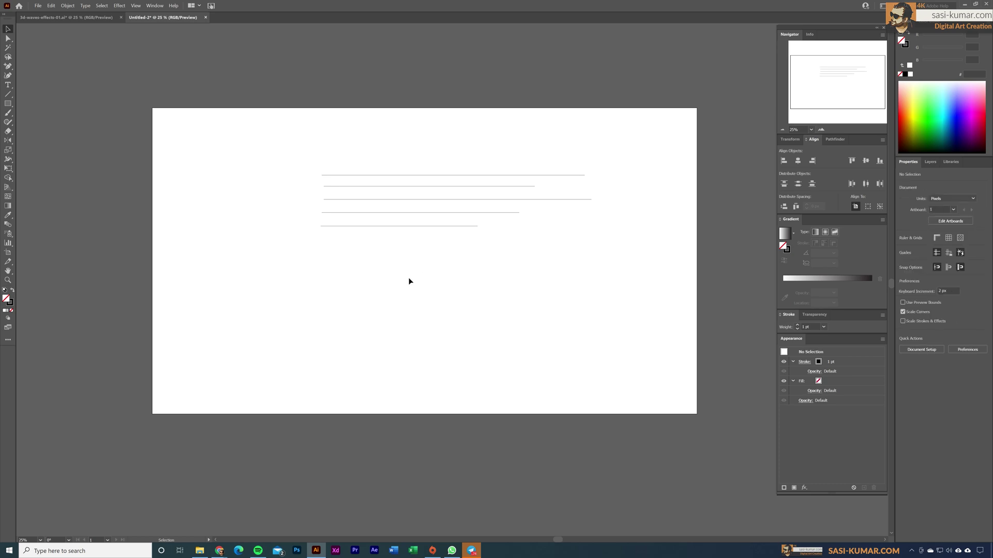
Step: Move all five lines together down and to the left on the artboard, then deselect them
{"action": "key", "text": "ctrl+a"}
{"action": "left_click_drag", "start_coordinate": [427, 175], "coordinate": [360, 227]}
{"action": "left_click", "coordinate": [441, 131]}
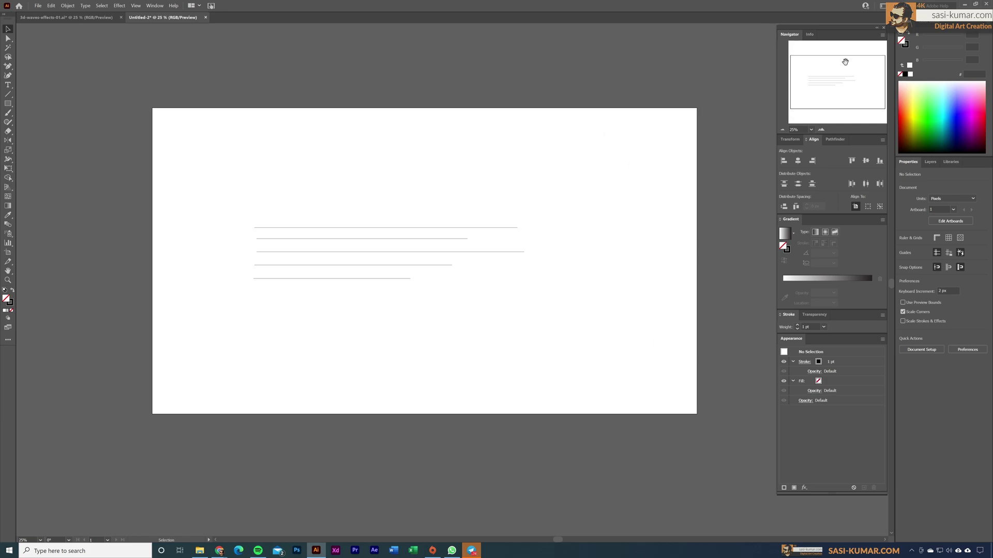
Step: Load the Artistic_Paintbrush brush library and keep only that library open beside the artwork
{"action": "left_click", "coordinate": [156, 7]}
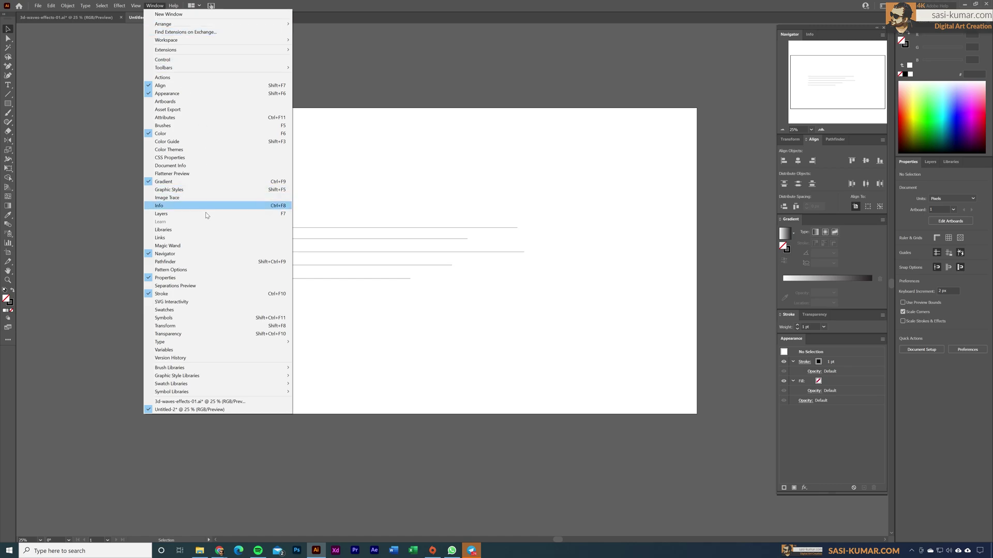
{"action": "left_click", "coordinate": [184, 125]}
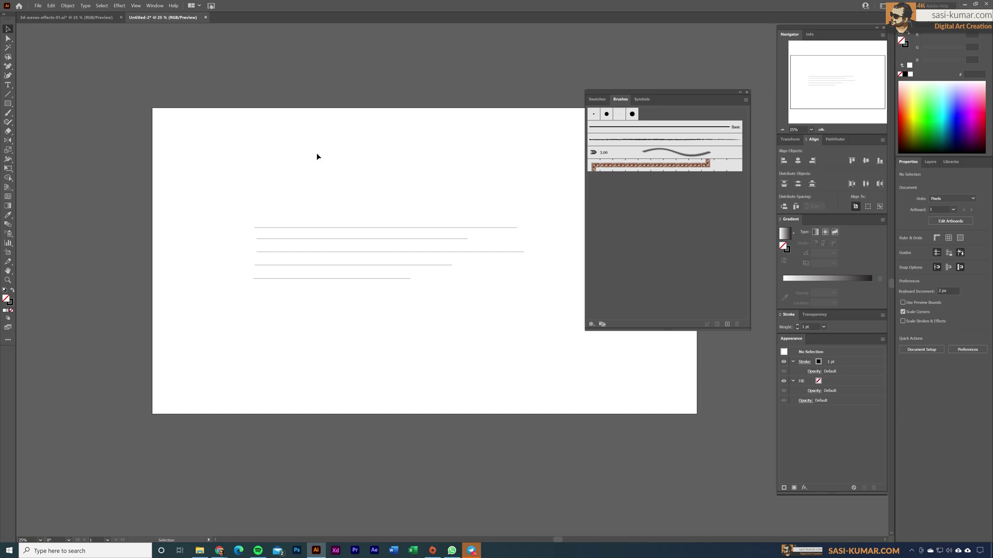
{"action": "left_click_drag", "start_coordinate": [689, 92], "coordinate": [699, 66]}
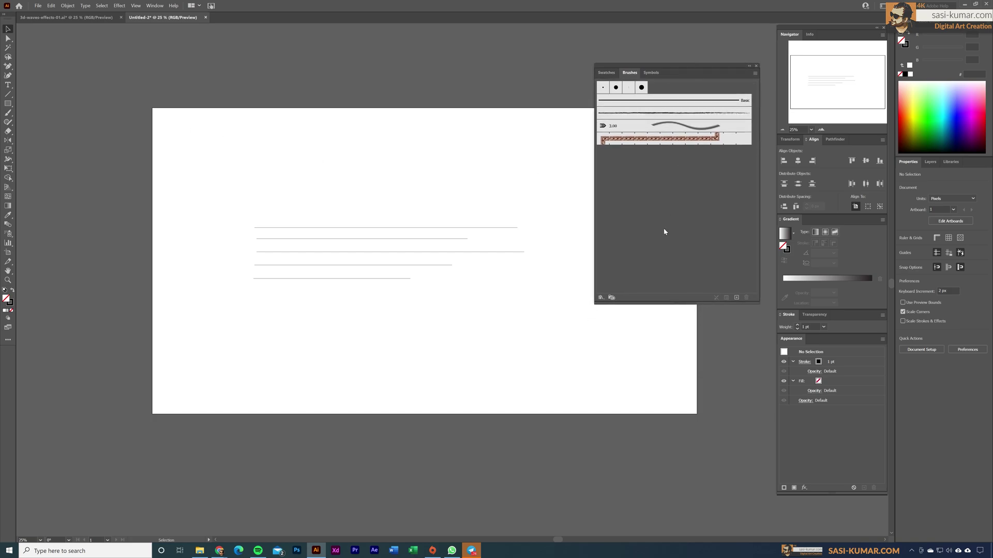
{"action": "left_click", "coordinate": [602, 297]}
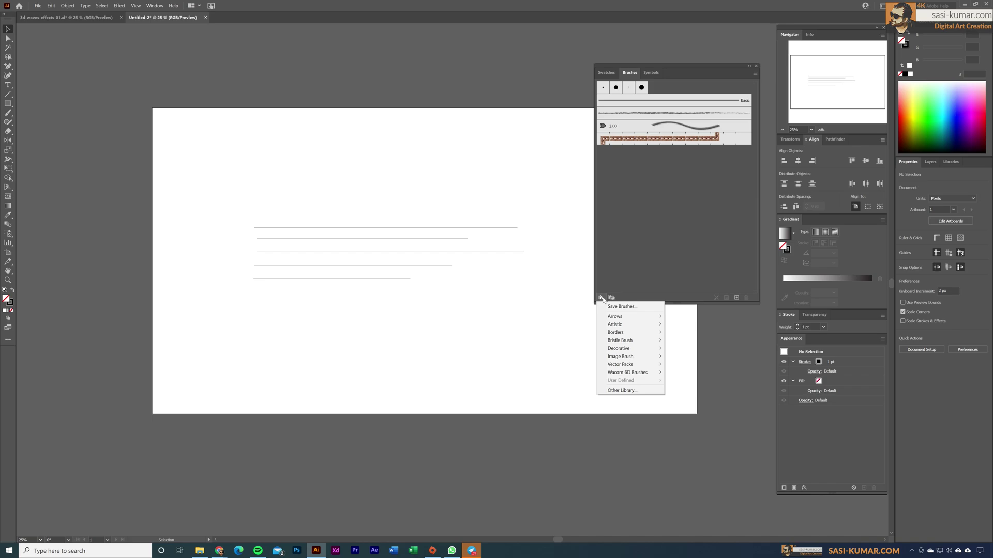
{"action": "mouse_move", "coordinate": [627, 329]}
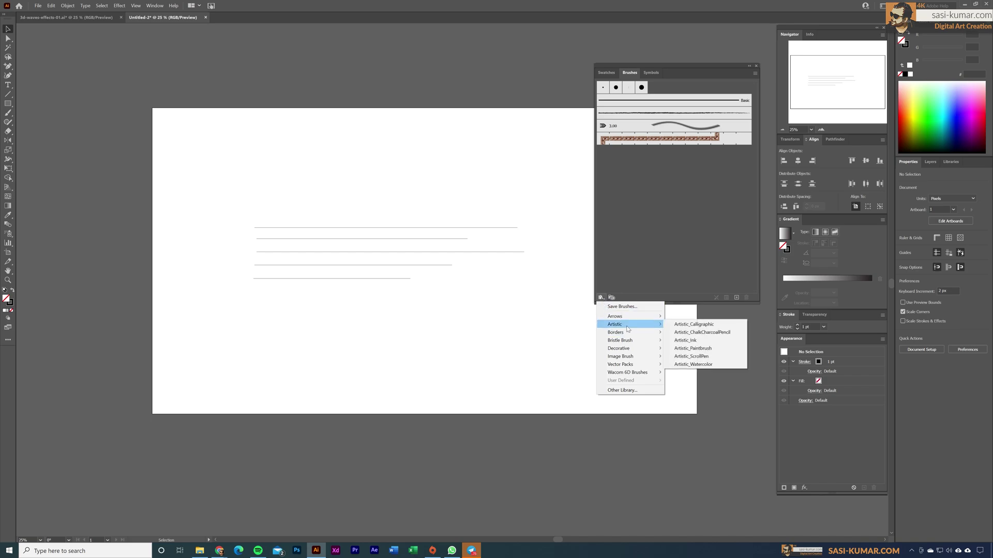
{"action": "left_click", "coordinate": [725, 349]}
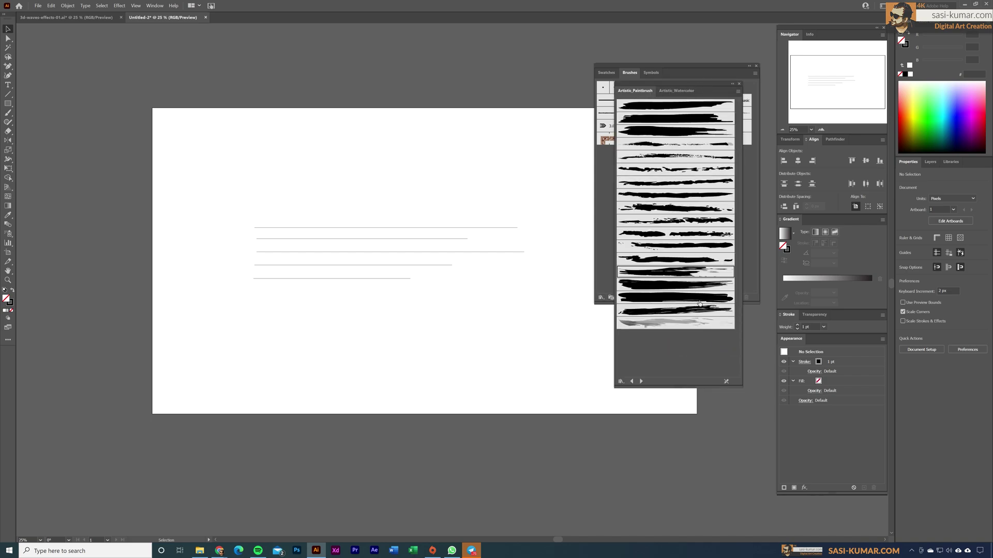
{"action": "left_click", "coordinate": [717, 64]}
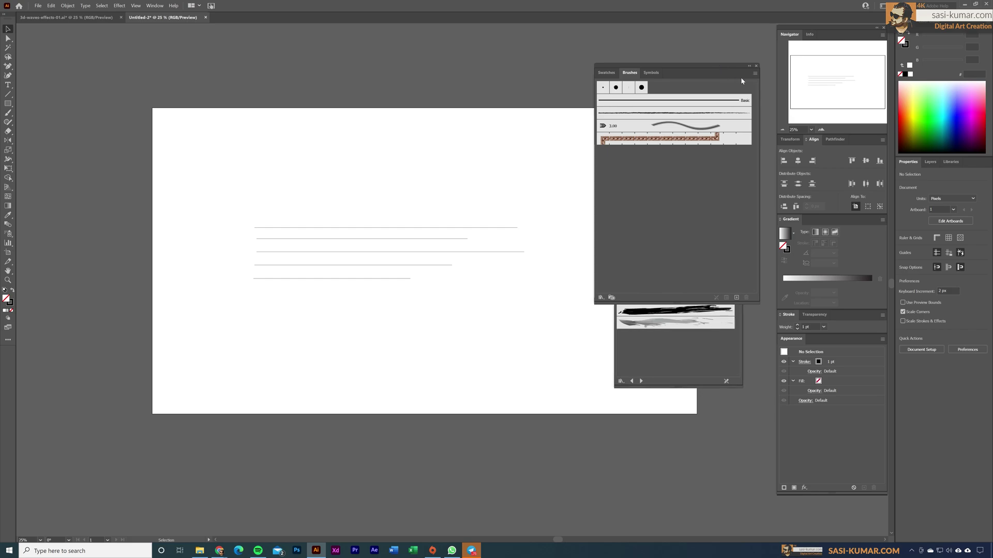
{"action": "left_click", "coordinate": [756, 66]}
{"action": "left_click_drag", "start_coordinate": [691, 86], "coordinate": [706, 62]}
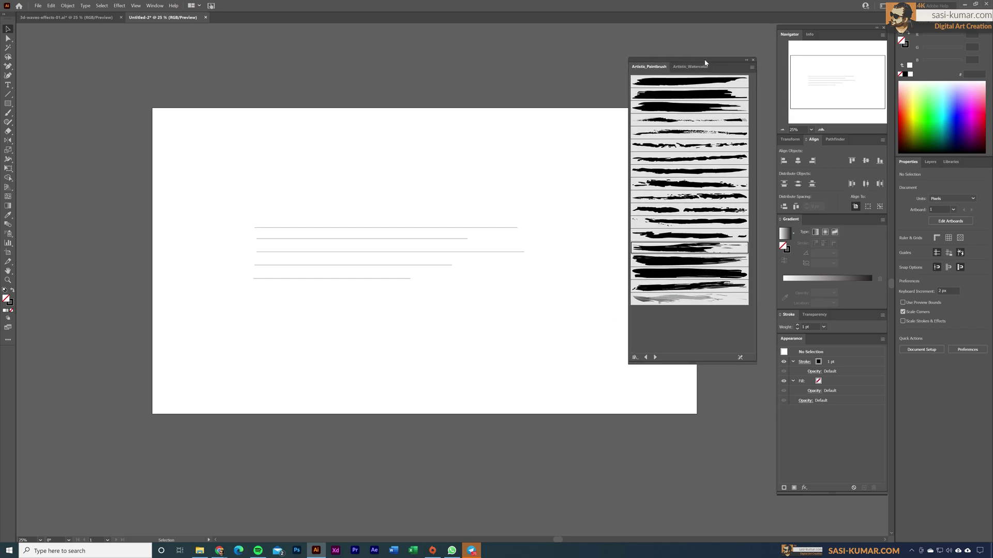
Step: Apply the Splash brush to the lowest line, the brush listed just above Splash to the fourth, and Quick Brush 1 to the third
{"action": "left_click", "coordinate": [365, 280]}
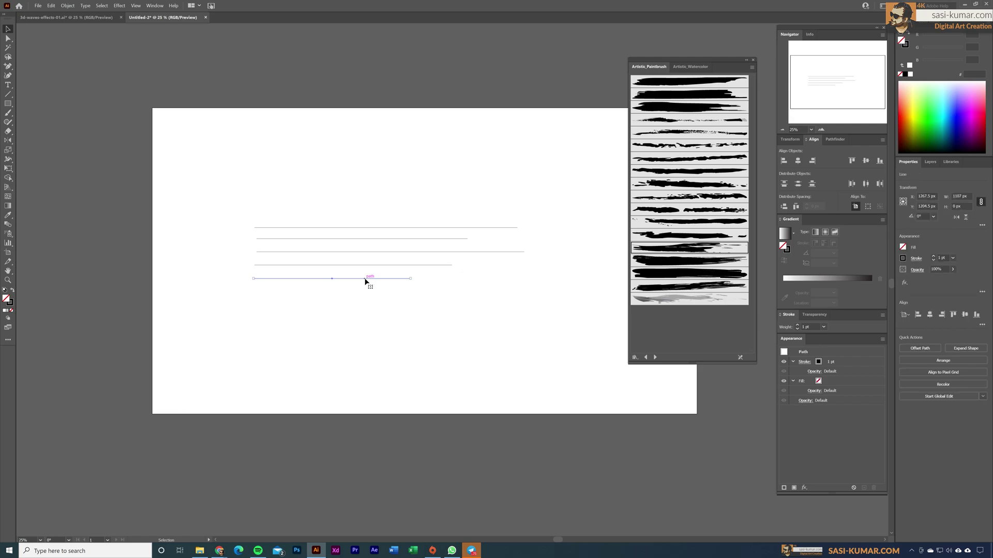
{"action": "left_click", "coordinate": [671, 303]}
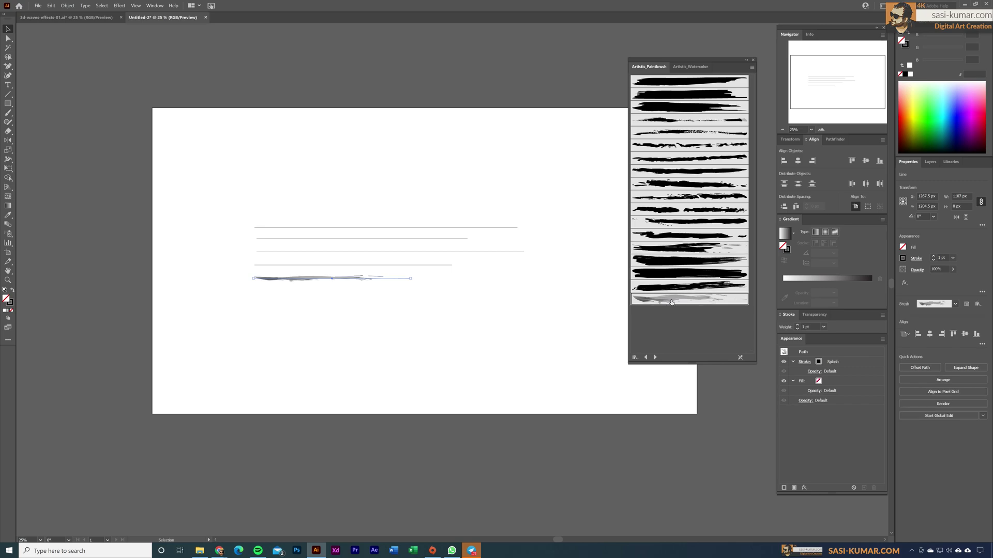
{"action": "left_click", "coordinate": [410, 265]}
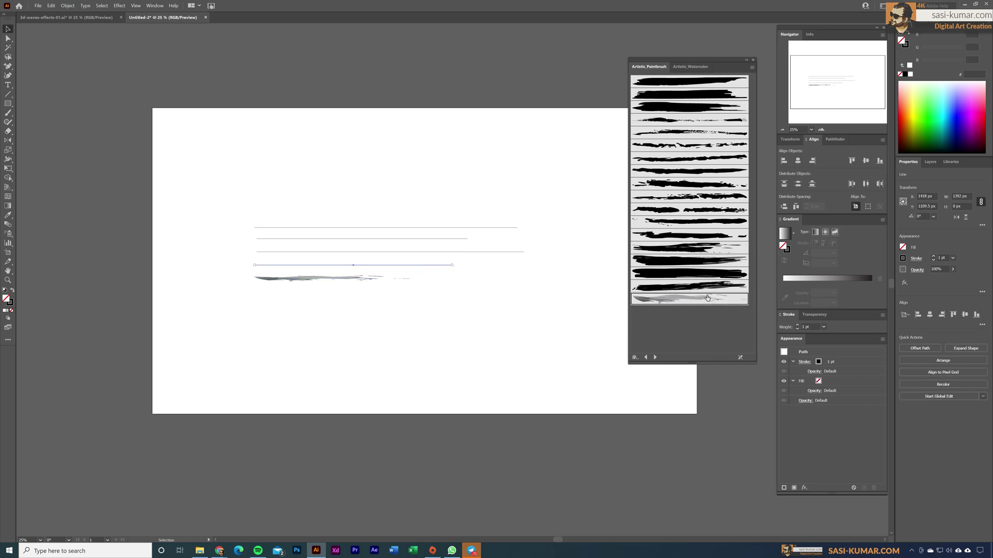
{"action": "left_click", "coordinate": [689, 286]}
{"action": "left_click", "coordinate": [466, 253]}
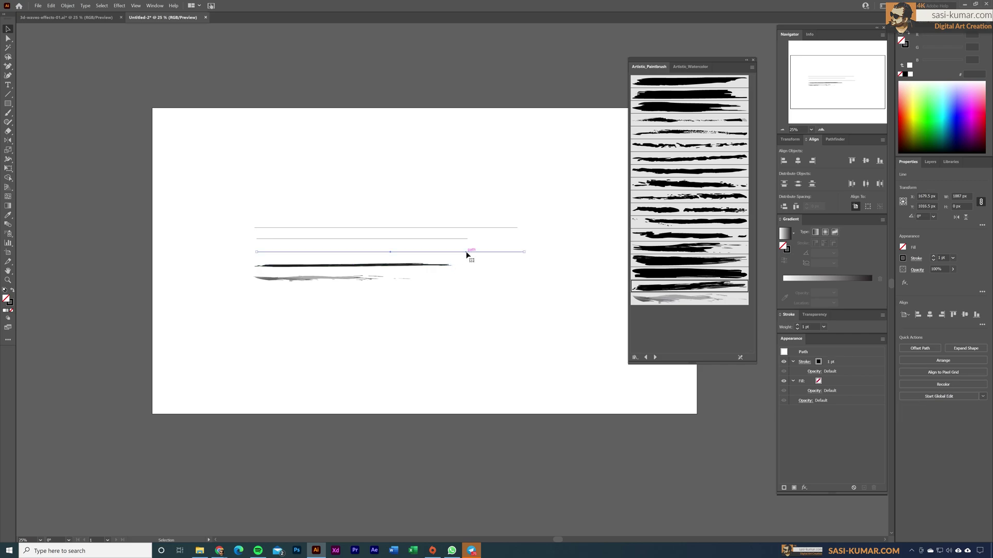
{"action": "left_click", "coordinate": [709, 251]}
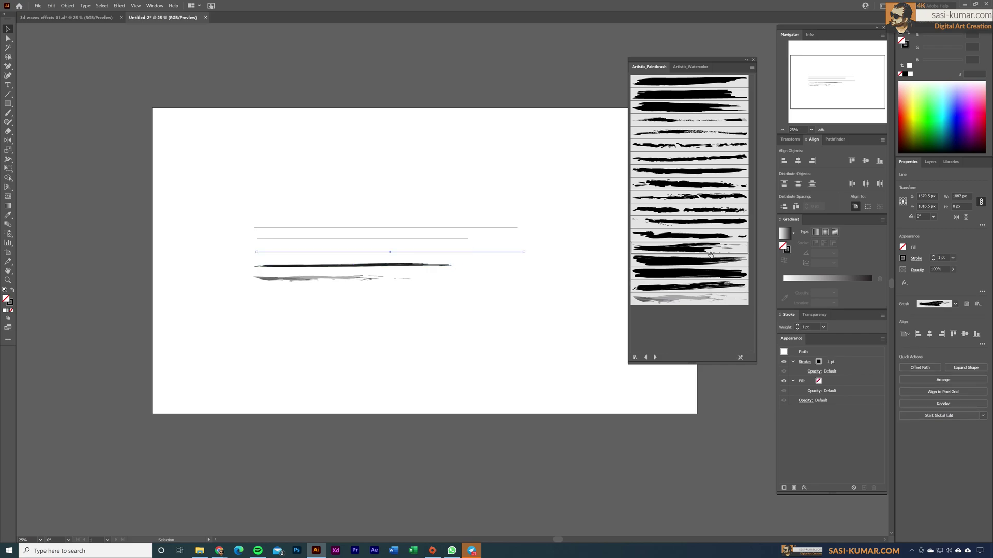
{"action": "left_click", "coordinate": [468, 272]}
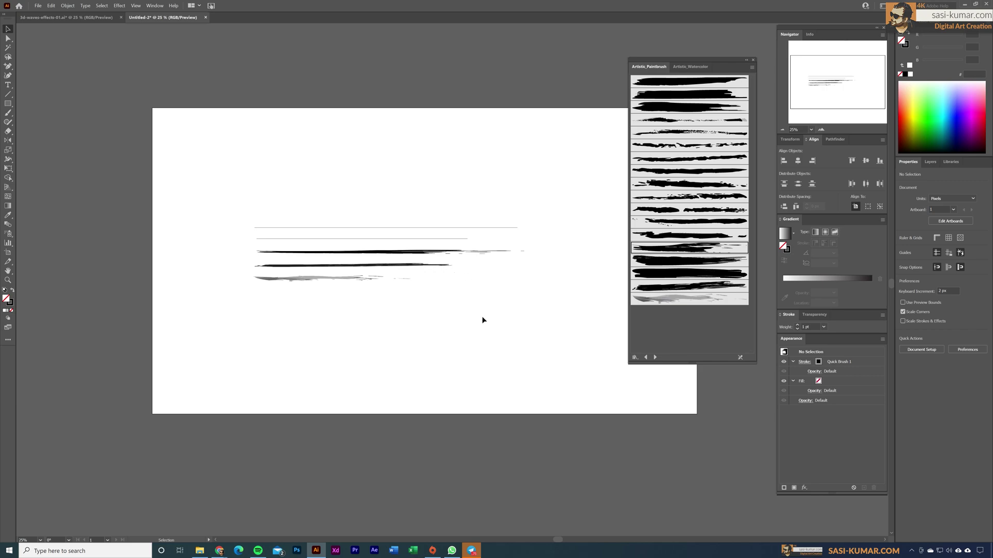
Step: Apply Brush 3 to the second line from the top and Dry Brush 4 to the top line
{"action": "left_click", "coordinate": [445, 241]}
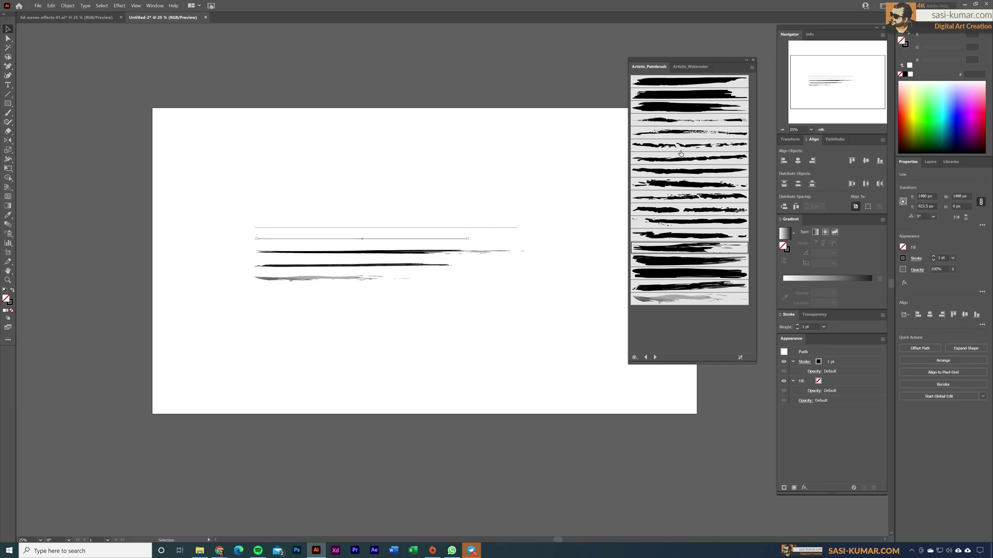
{"action": "left_click", "coordinate": [690, 107]}
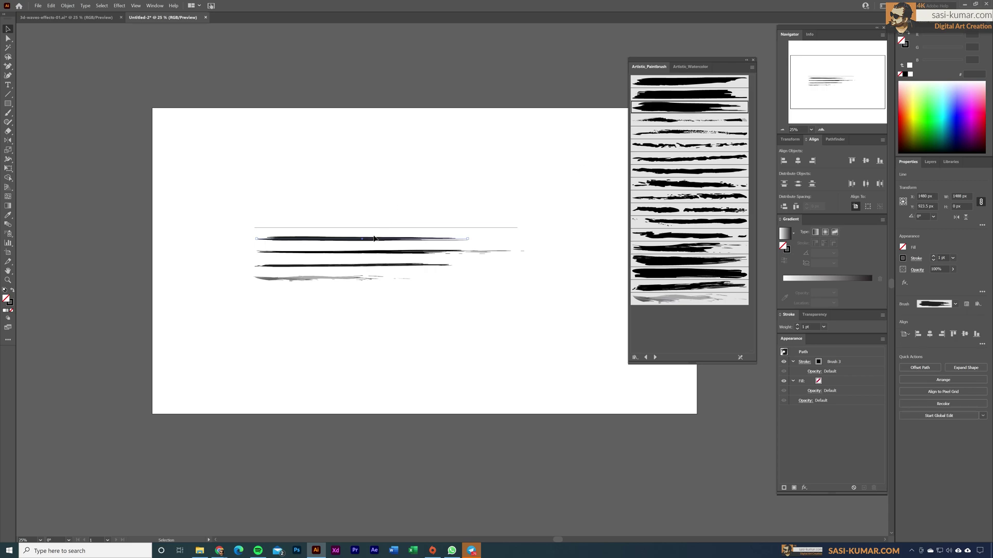
{"action": "left_click", "coordinate": [449, 227]}
{"action": "left_click", "coordinate": [449, 228]}
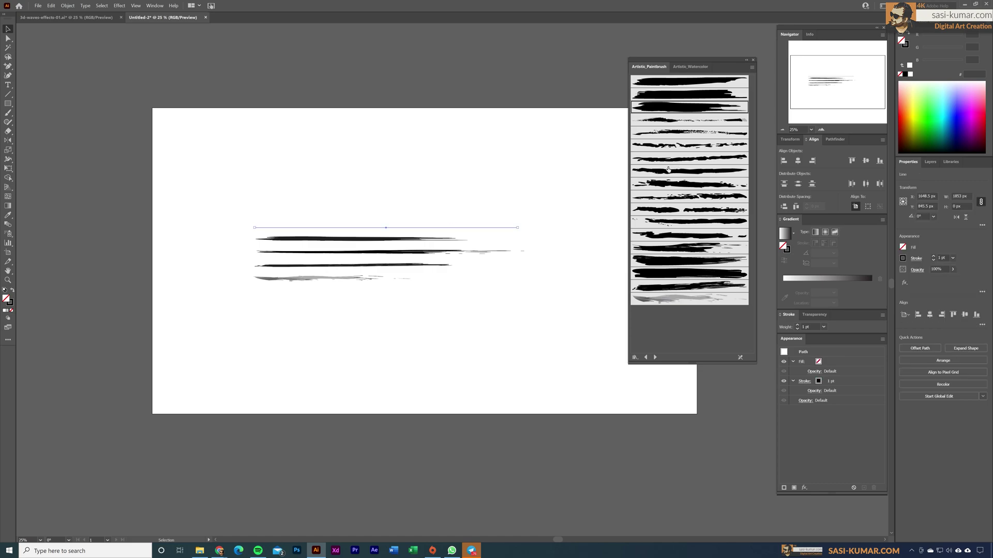
{"action": "left_click", "coordinate": [672, 159]}
{"action": "left_click", "coordinate": [428, 320]}
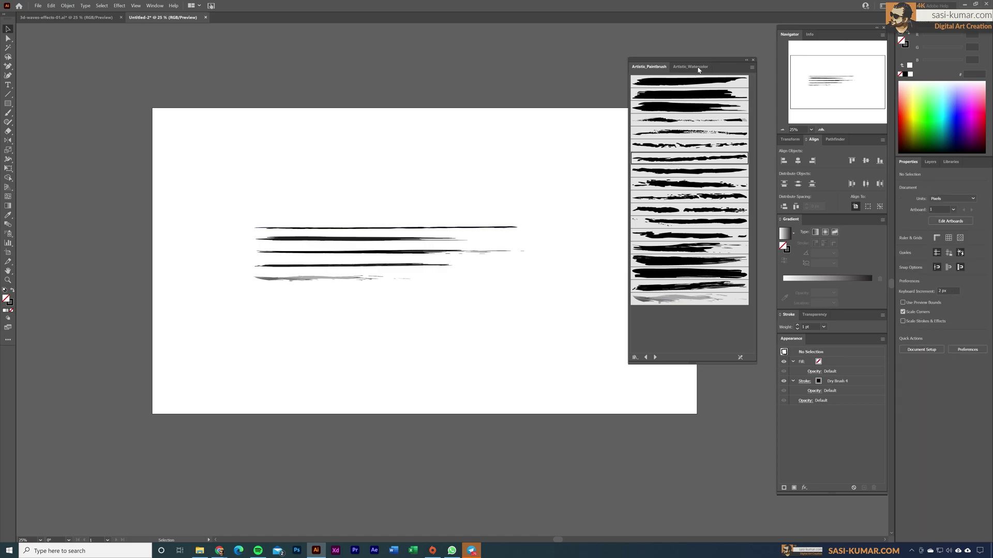
Step: Set the lowest line's stroke weight to 3 pt and thicken the fourth line's stroke as well
{"action": "left_click_drag", "start_coordinate": [708, 61], "coordinate": [722, 30]}
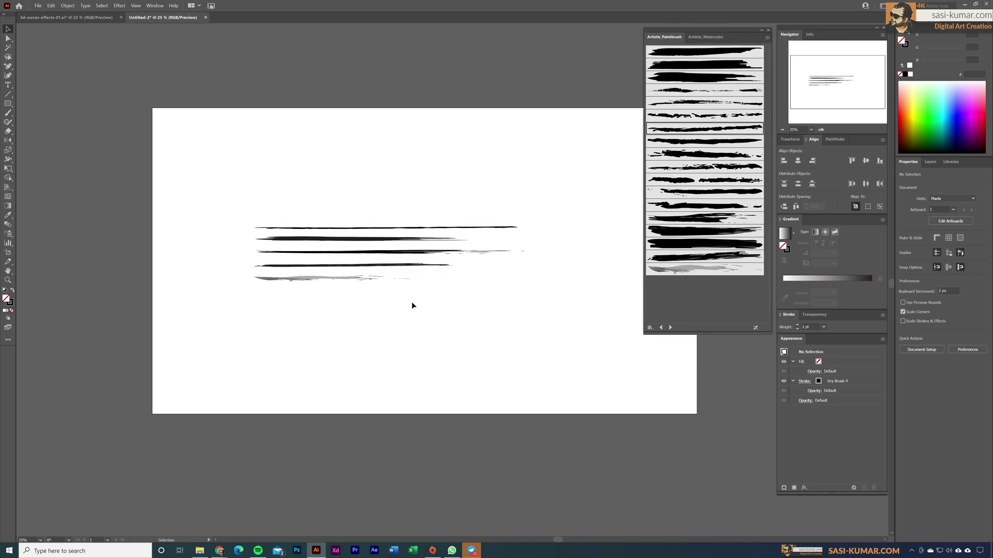
{"action": "left_click", "coordinate": [335, 278]}
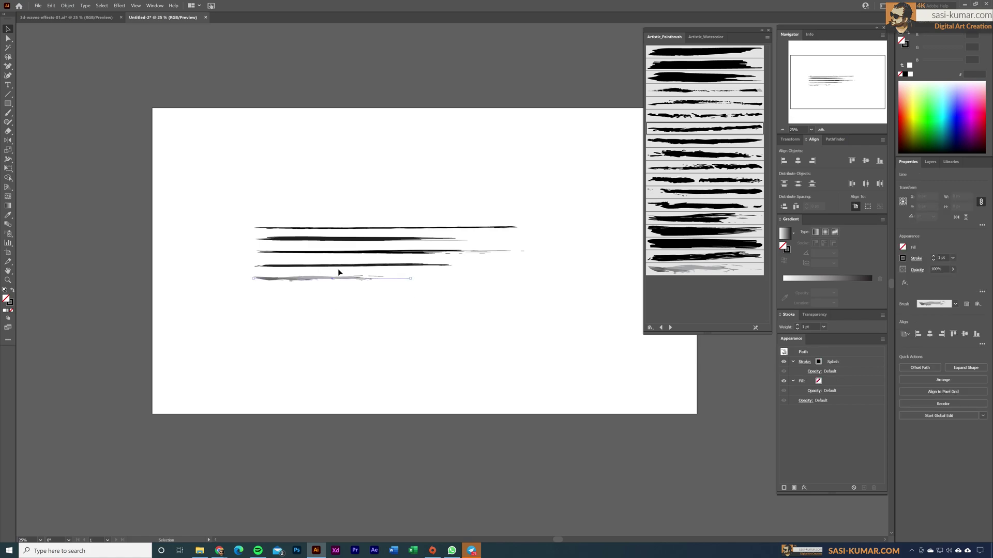
{"action": "left_click", "coordinate": [933, 256]}
{"action": "left_click", "coordinate": [933, 256]}
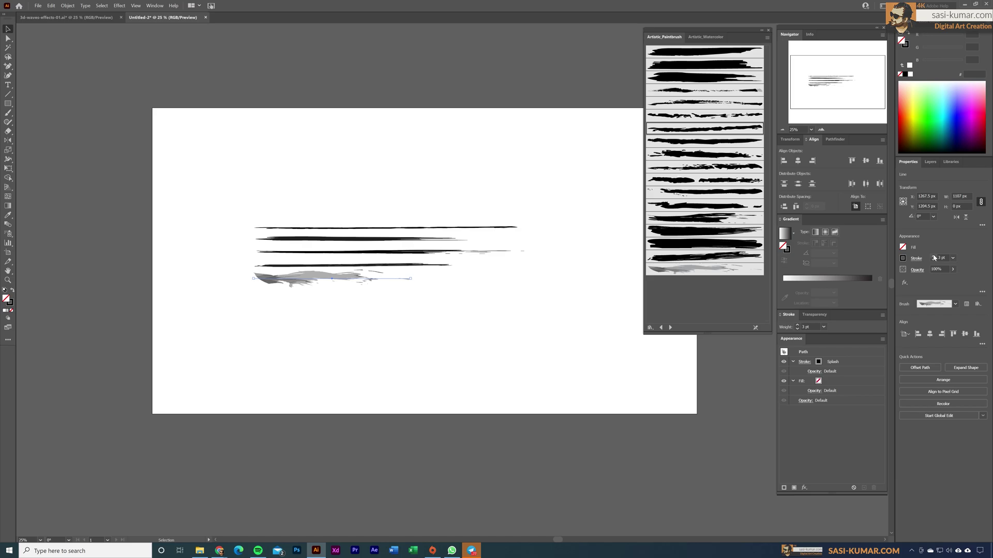
{"action": "left_click", "coordinate": [410, 266]}
{"action": "left_click", "coordinate": [933, 256]}
{"action": "left_click", "coordinate": [934, 256]}
{"action": "left_click", "coordinate": [934, 256]}
Step: Set the stroke weight to 3 pt for the third line and 5 pt for the second line from the top
{"action": "left_click", "coordinate": [413, 252]}
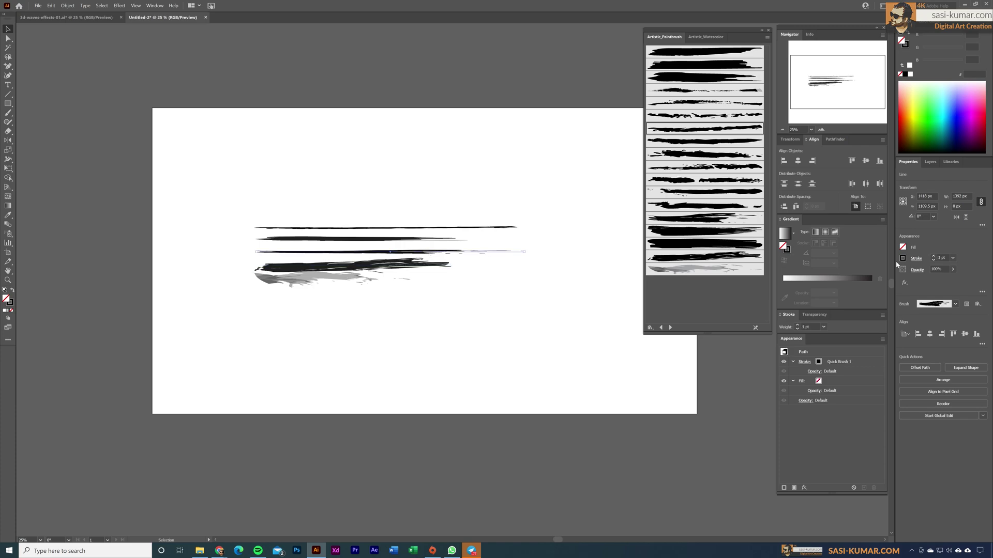
{"action": "left_click", "coordinate": [933, 257]}
{"action": "left_click", "coordinate": [934, 256]}
{"action": "left_click", "coordinate": [934, 257]}
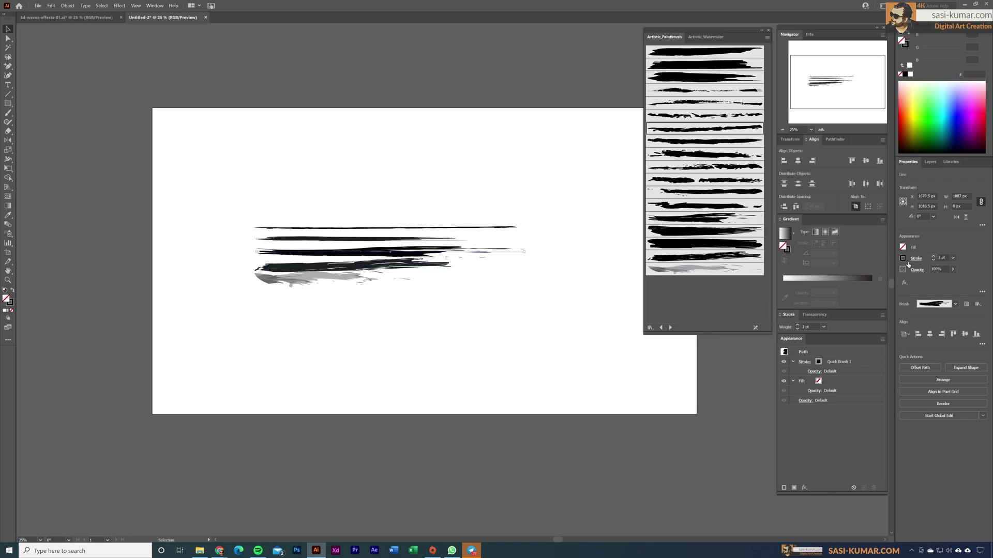
{"action": "left_click", "coordinate": [397, 239]}
{"action": "left_click", "coordinate": [934, 257]}
{"action": "left_click", "coordinate": [933, 257]}
{"action": "left_click", "coordinate": [934, 257]}
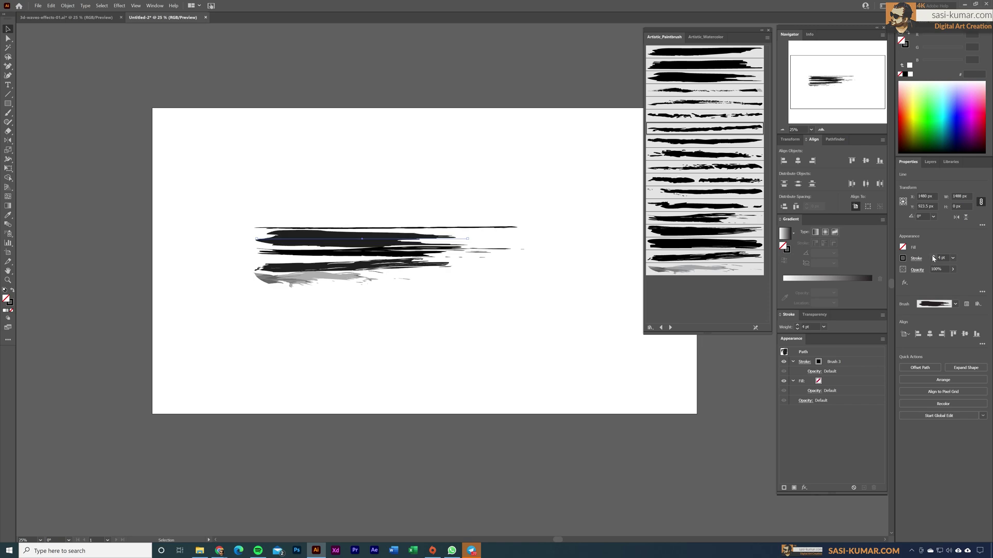
{"action": "left_click", "coordinate": [934, 257]}
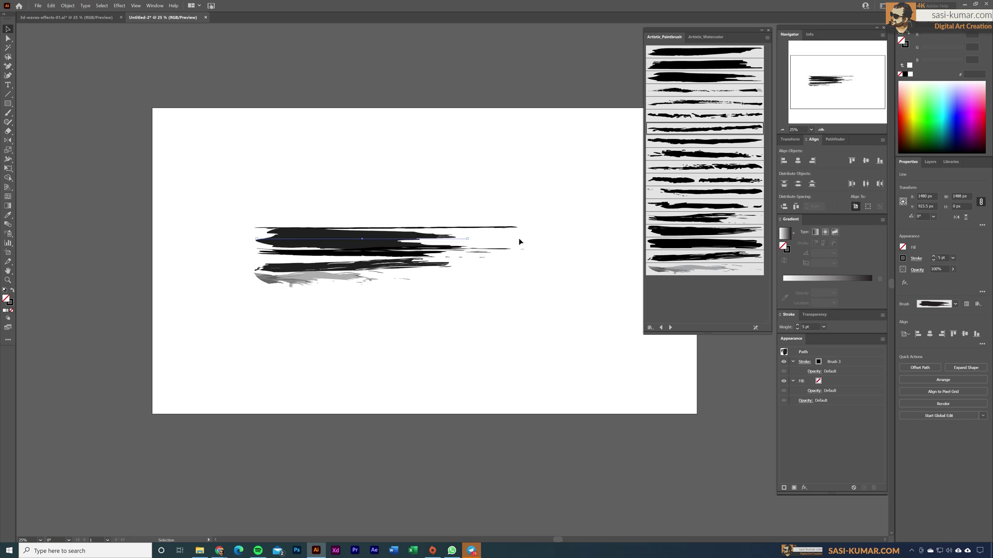
Step: Set the top line's stroke weight to 3 pt and deselect it
{"action": "left_click", "coordinate": [470, 227]}
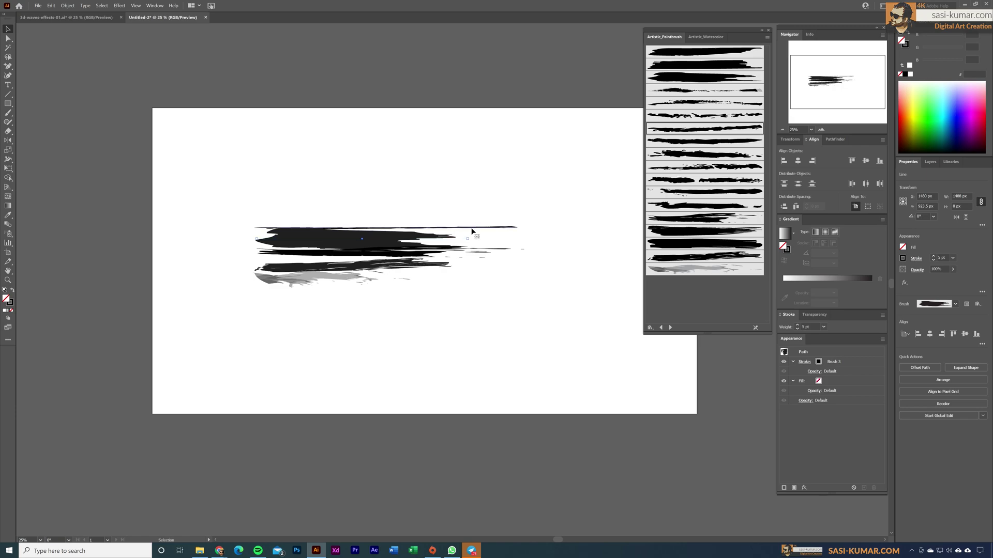
{"action": "left_click", "coordinate": [933, 257]}
{"action": "left_click", "coordinate": [934, 257]}
{"action": "left_click", "coordinate": [328, 358]}
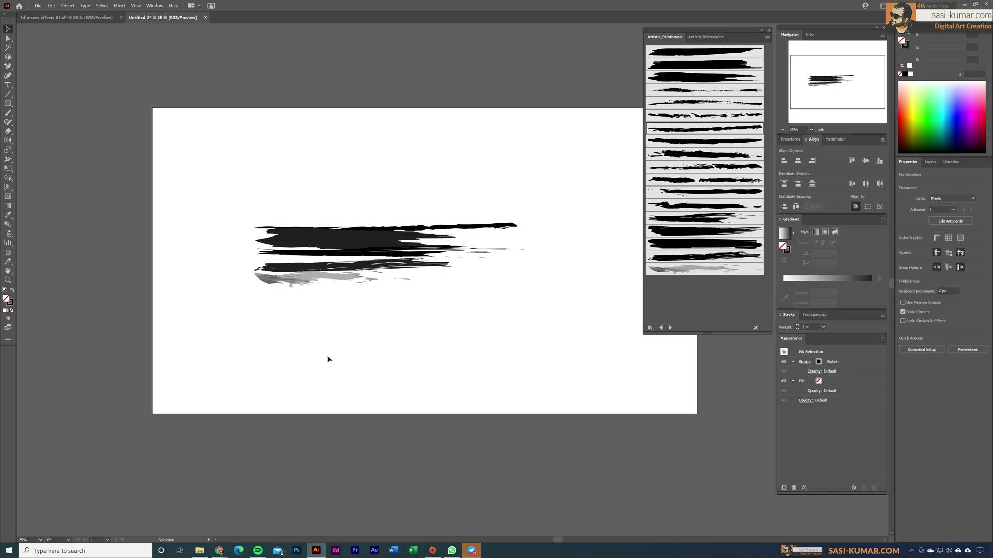
Step: Move the lowest brush stroke down, clear of the others, and give its stroke the teal from the Friends and foes theme
{"action": "left_click", "coordinate": [329, 277]}
{"action": "left_click_drag", "start_coordinate": [328, 277], "coordinate": [355, 309]}
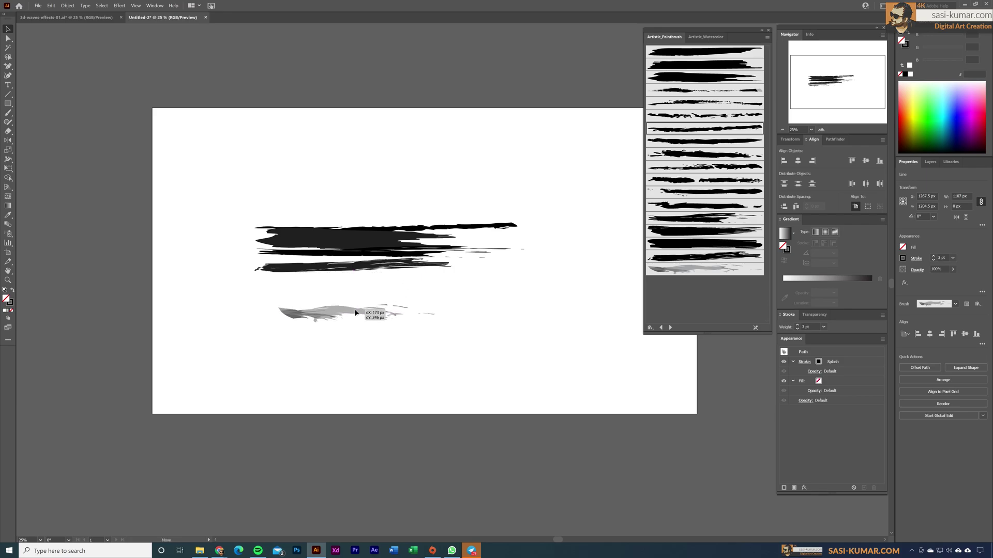
{"action": "left_click", "coordinate": [951, 162]}
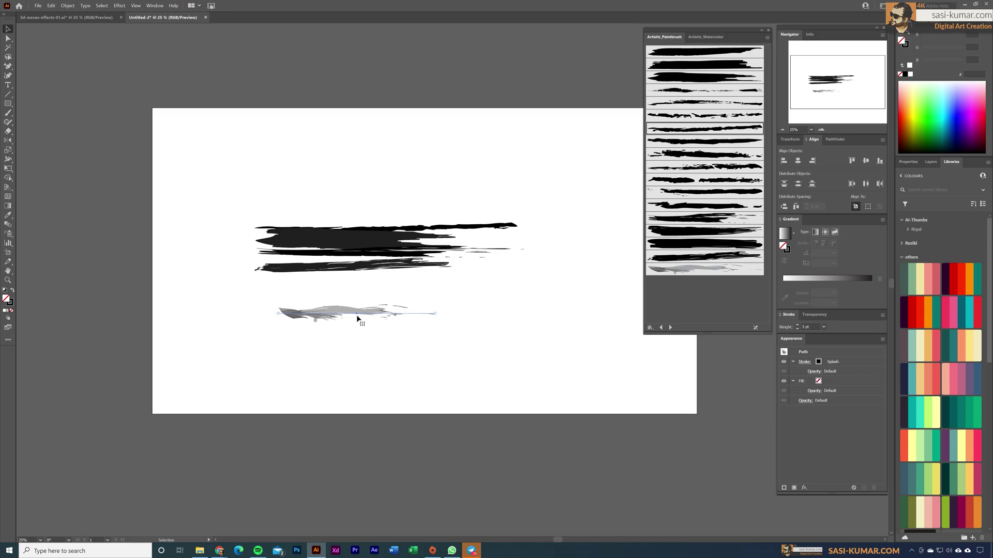
{"action": "left_click", "coordinate": [915, 413]}
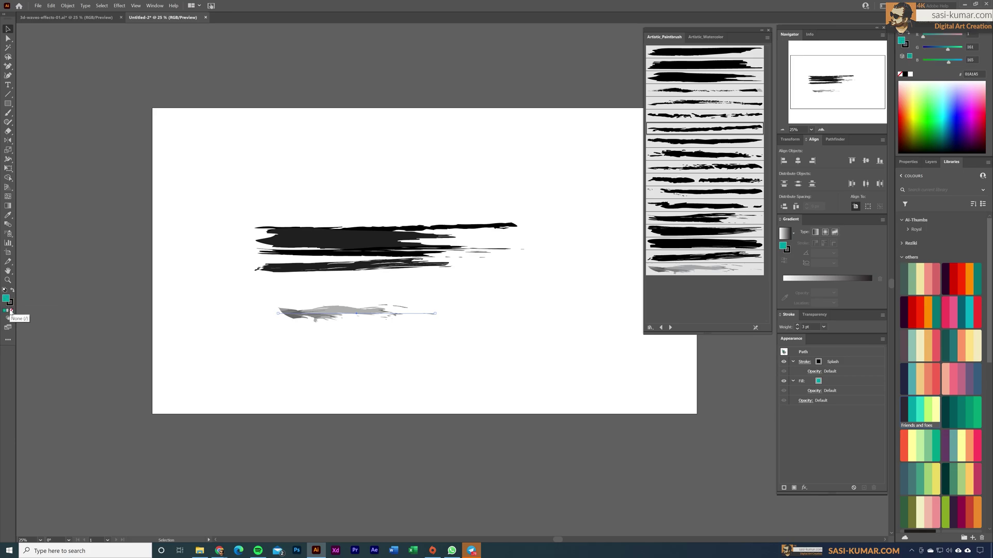
{"action": "left_click", "coordinate": [11, 311]}
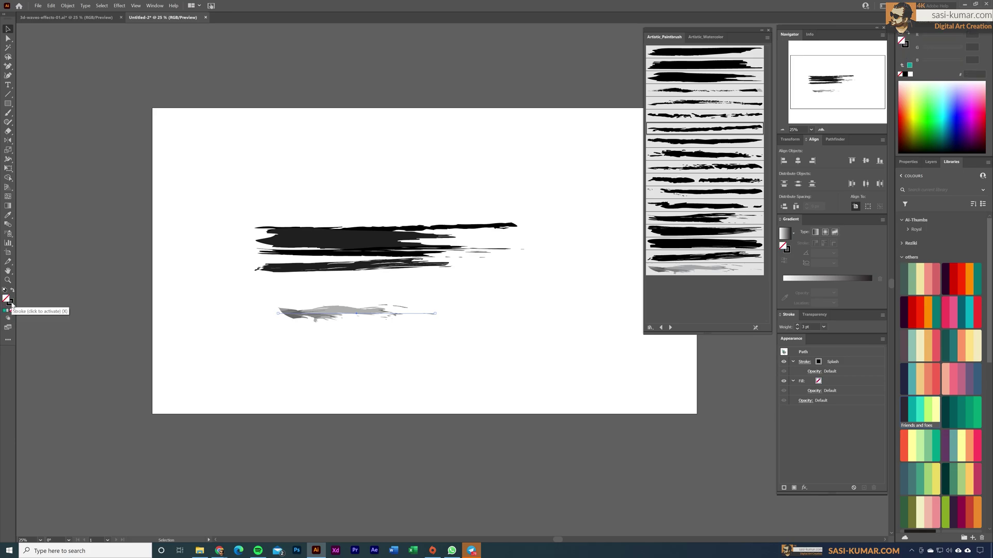
{"action": "left_click", "coordinate": [918, 409]}
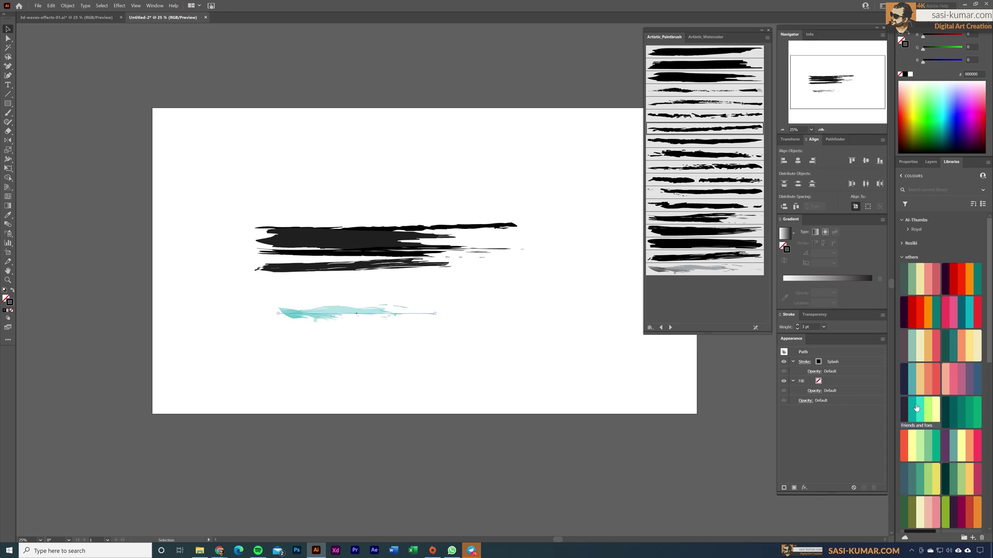
Step: Separate the Palette Knife and Quick Brush 1 strokes from the stack, colouring them teal and turquoise from the Friends and foes theme
{"action": "left_click_drag", "start_coordinate": [366, 267], "coordinate": [365, 279]}
{"action": "left_click", "coordinate": [912, 406]}
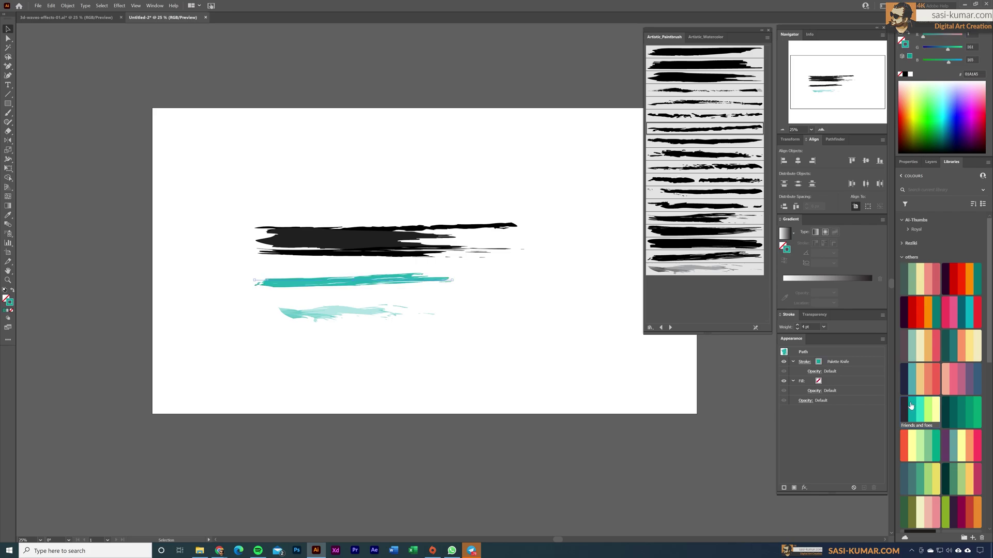
{"action": "left_click_drag", "start_coordinate": [366, 271], "coordinate": [403, 191]}
{"action": "left_click", "coordinate": [919, 404]}
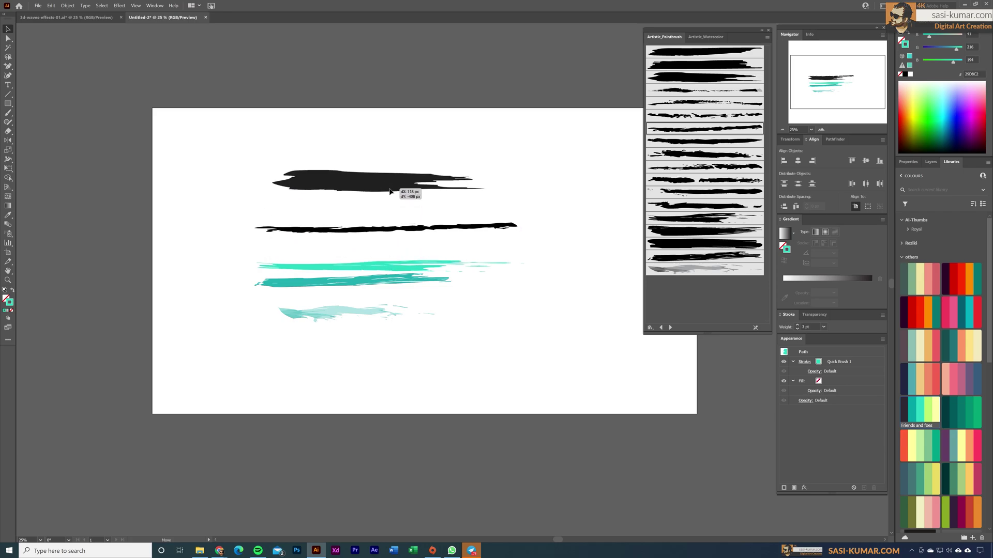
Step: Colour the thick Brush 3 stroke dark navy from the Emprendedores theme and the thin Dry Brush 4 stroke lime green
{"action": "left_click", "coordinate": [906, 384]}
{"action": "left_click", "coordinate": [422, 227]}
{"action": "left_click", "coordinate": [934, 410]}
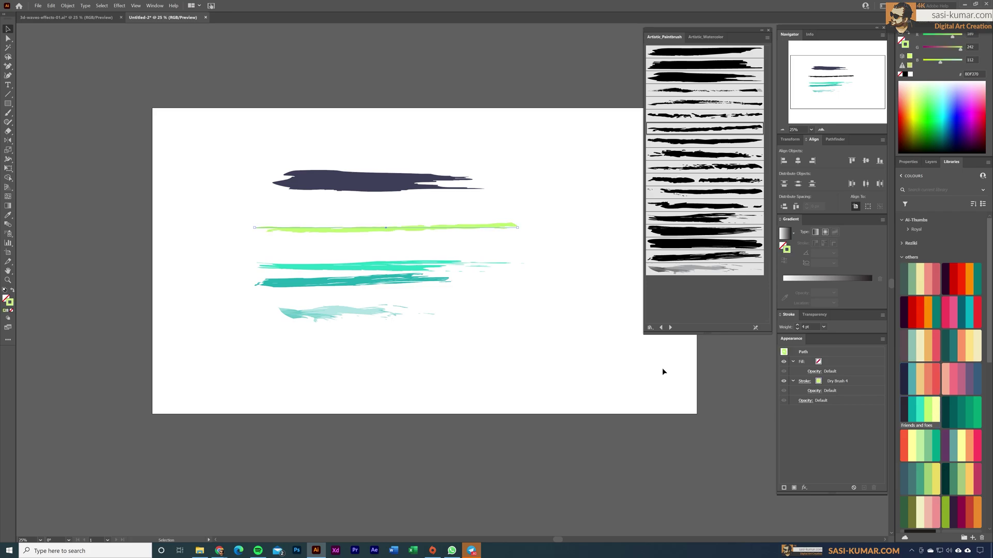
{"action": "left_click", "coordinate": [485, 349]}
Step: Move the thick navy stroke down beside the lower teal strokes and send it to the back
{"action": "mouse_move", "coordinate": [357, 191]}
{"action": "left_mouse_down"}
{"action": "mouse_move", "coordinate": [472, 337]}
{"action": "mouse_move", "coordinate": [448, 304]}
{"action": "left_mouse_up"}
{"action": "right_click", "coordinate": [448, 304]}
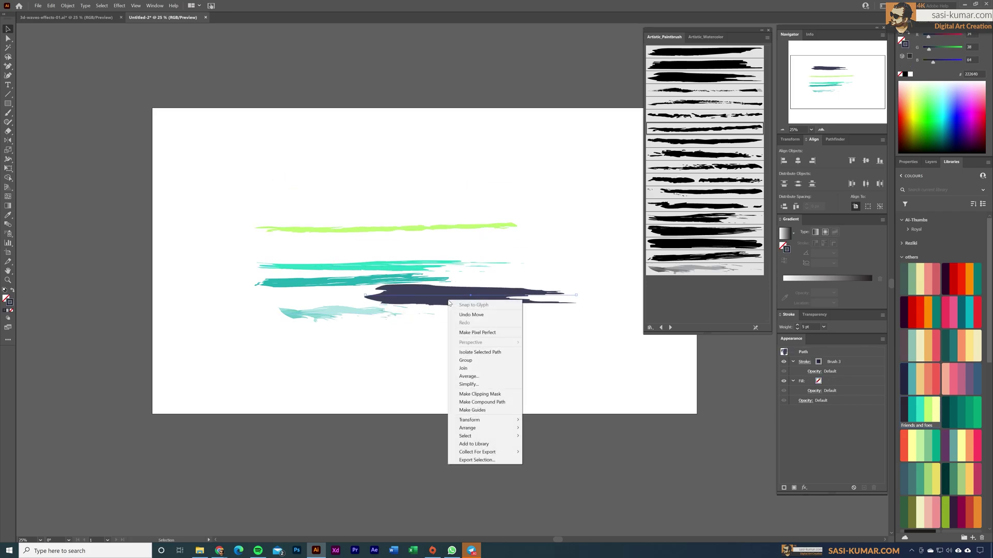
{"action": "mouse_move", "coordinate": [491, 428]}
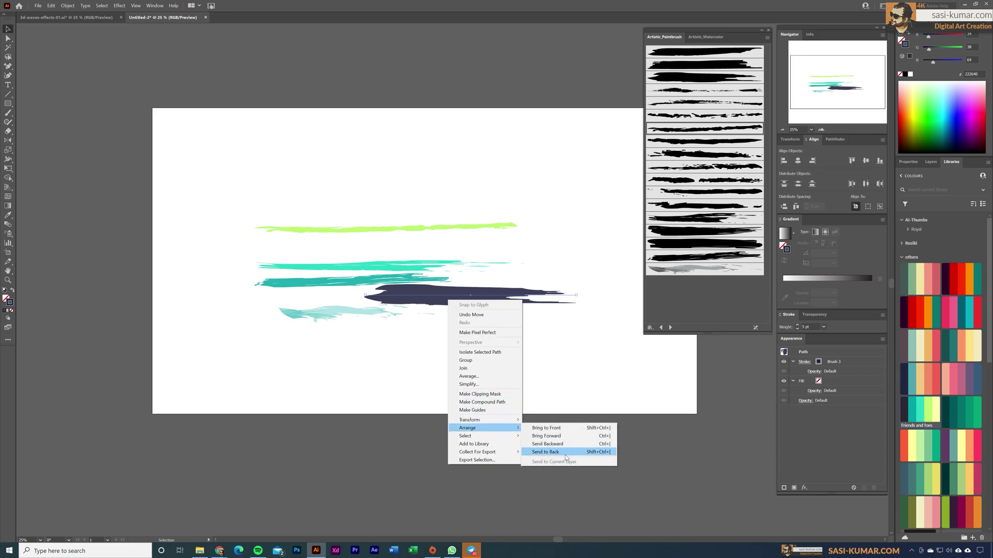
{"action": "left_click", "coordinate": [546, 452]}
{"action": "left_click", "coordinate": [321, 354]}
Step: Stack the pale teal splash, the teal Palette Knife stroke and the turquoise stroke on top of the navy stroke
{"action": "mouse_move", "coordinate": [327, 315]}
{"action": "left_mouse_down"}
{"action": "mouse_move", "coordinate": [452, 312]}
{"action": "mouse_move", "coordinate": [421, 304]}
{"action": "left_mouse_up"}
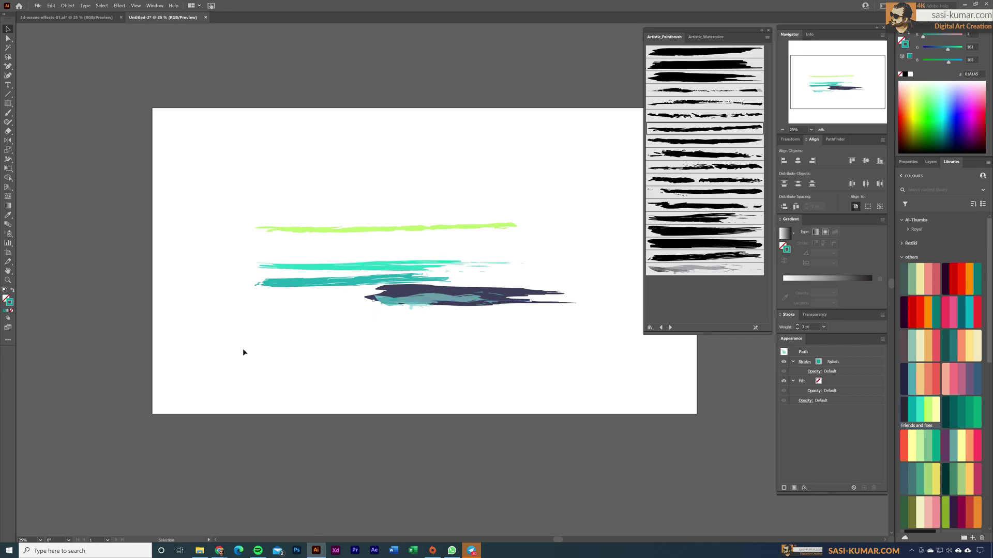
{"action": "left_click_drag", "start_coordinate": [319, 284], "coordinate": [437, 293]}
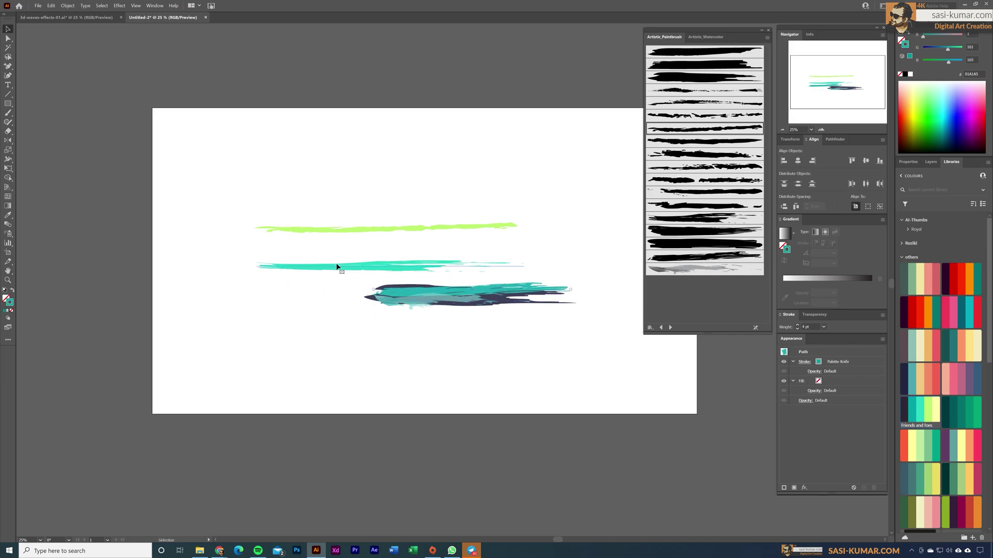
{"action": "left_click_drag", "start_coordinate": [357, 271], "coordinate": [470, 298]}
Step: Move the lime stroke onto the stack and pull its right end in to follow the stack's lower edge
{"action": "key", "text": "ctrl+plus"}
{"action": "left_click", "coordinate": [535, 337]}
{"action": "mouse_move", "coordinate": [535, 335]}
{"action": "left_mouse_down"}
{"action": "mouse_move", "coordinate": [466, 346]}
{"action": "mouse_move", "coordinate": [489, 343]}
{"action": "left_mouse_up"}
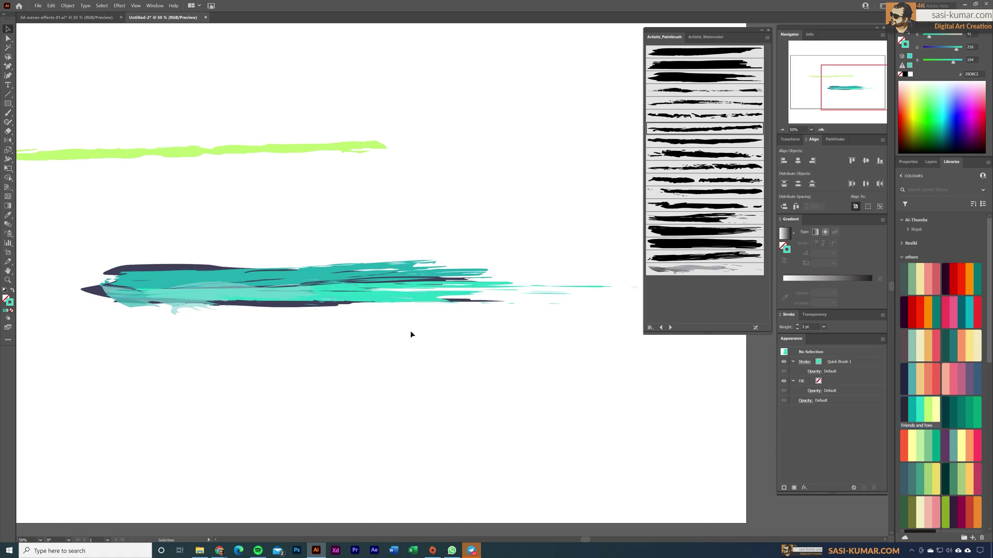
{"action": "left_click", "coordinate": [160, 149]}
{"action": "mouse_move", "coordinate": [179, 155]}
{"action": "left_mouse_down"}
{"action": "mouse_move", "coordinate": [340, 274]}
{"action": "mouse_move", "coordinate": [383, 290]}
{"action": "mouse_move", "coordinate": [409, 284]}
{"action": "mouse_move", "coordinate": [394, 291]}
{"action": "left_mouse_up"}
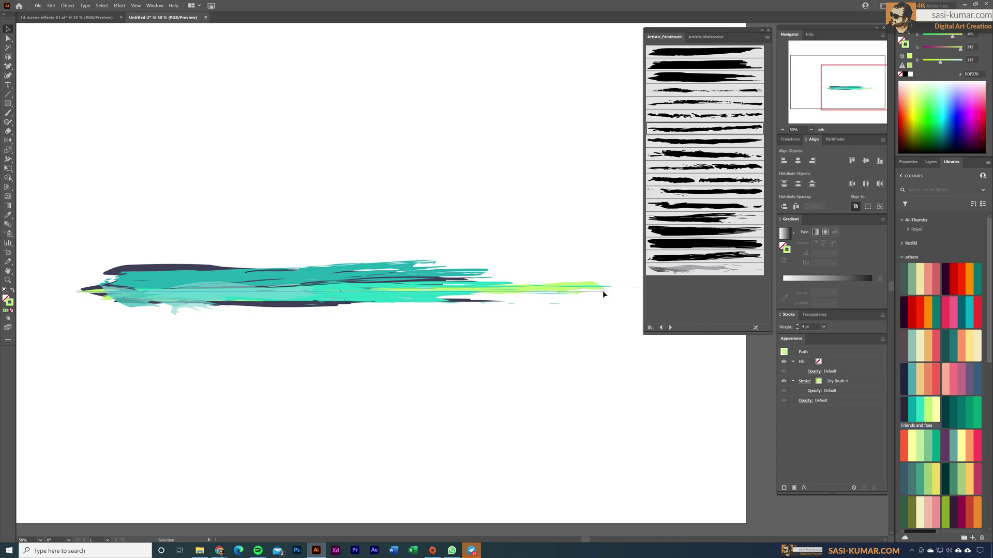
{"action": "mouse_move", "coordinate": [603, 292]}
{"action": "left_mouse_down"}
{"action": "mouse_move", "coordinate": [450, 301]}
{"action": "mouse_move", "coordinate": [495, 303]}
{"action": "mouse_move", "coordinate": [469, 305]}
{"action": "left_mouse_up"}
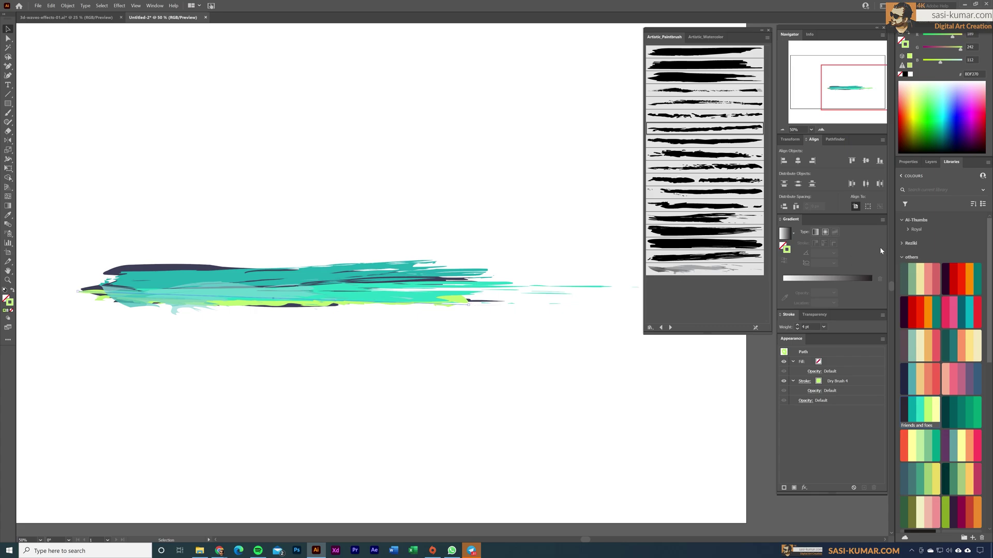
Step: Set the lime stroke's weight to 9 pt
{"action": "left_click", "coordinate": [908, 162]}
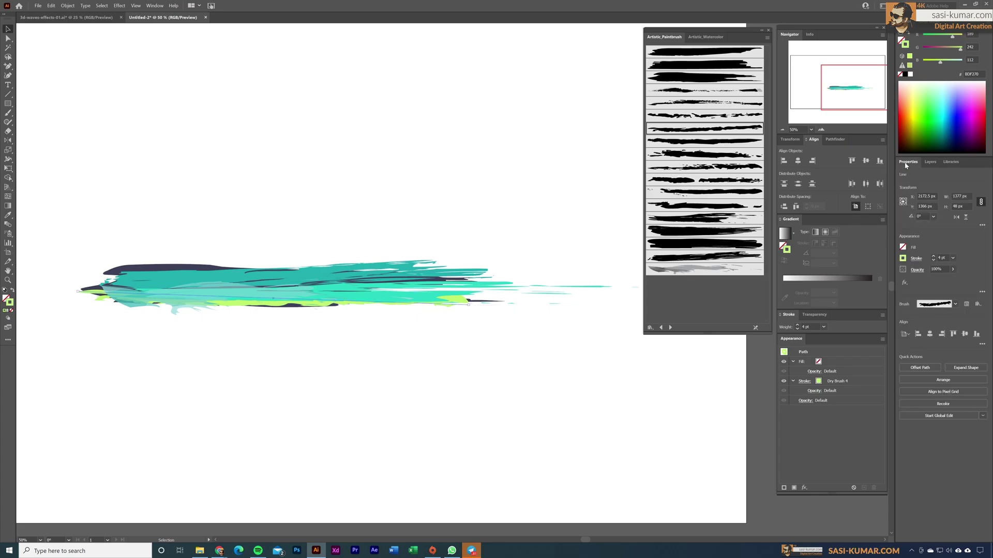
{"action": "left_click", "coordinate": [934, 256]}
{"action": "left_click", "coordinate": [934, 257]}
{"action": "left_click", "coordinate": [934, 256]}
{"action": "left_click", "coordinate": [933, 257]}
{"action": "left_click", "coordinate": [934, 256]}
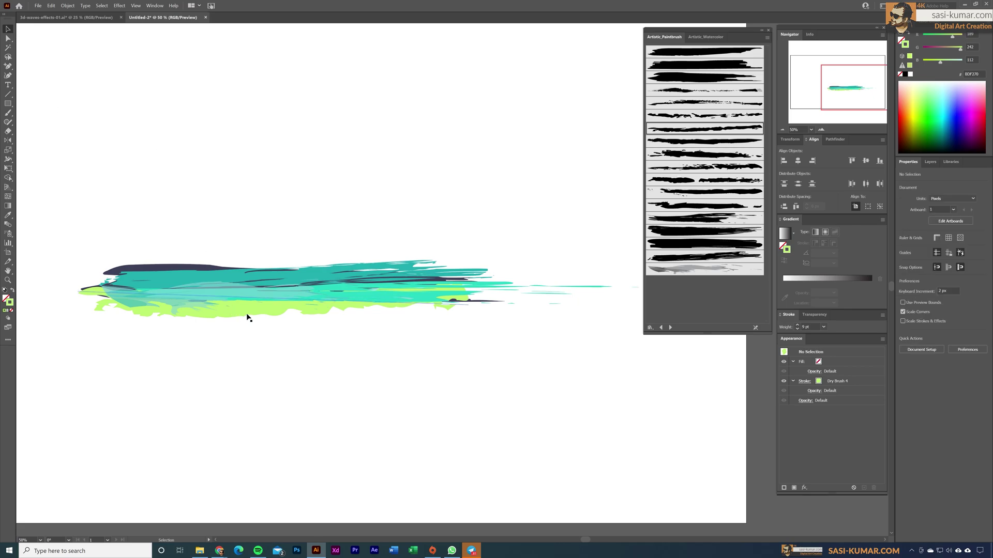
Step: Duplicate the lime stroke along the stack's upper edge and shorten the copy from both ends
{"action": "mouse_move", "coordinate": [250, 317]}
{"action": "left_mouse_down"}
{"action": "mouse_move", "coordinate": [278, 288]}
{"action": "mouse_move", "coordinate": [259, 247]}
{"action": "mouse_move", "coordinate": [276, 243]}
{"action": "mouse_move", "coordinate": [285, 283]}
{"action": "left_mouse_up"}
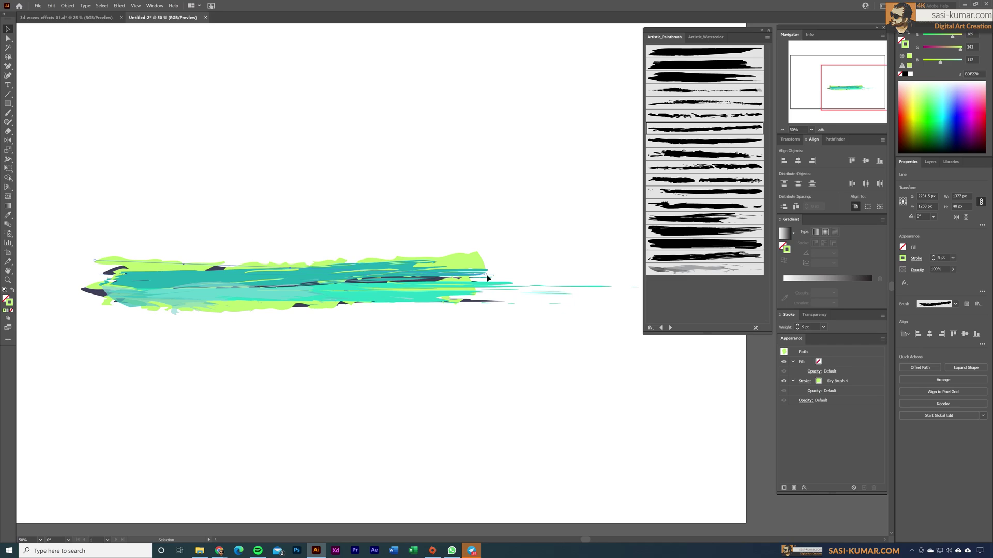
{"action": "left_click_drag", "start_coordinate": [486, 274], "coordinate": [379, 278]}
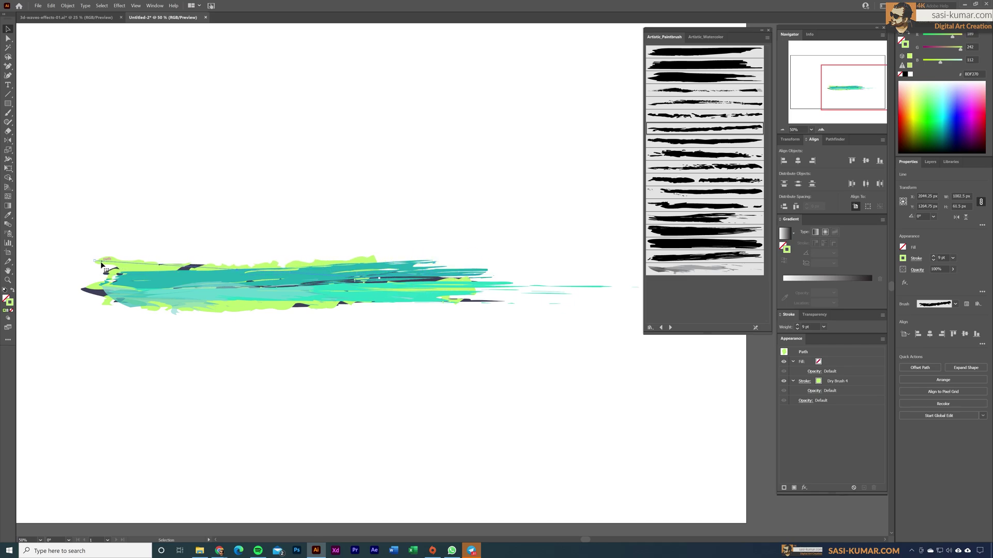
{"action": "mouse_move", "coordinate": [95, 262]}
{"action": "left_mouse_down"}
{"action": "mouse_move", "coordinate": [91, 275]}
{"action": "mouse_move", "coordinate": [109, 265]}
{"action": "left_mouse_up"}
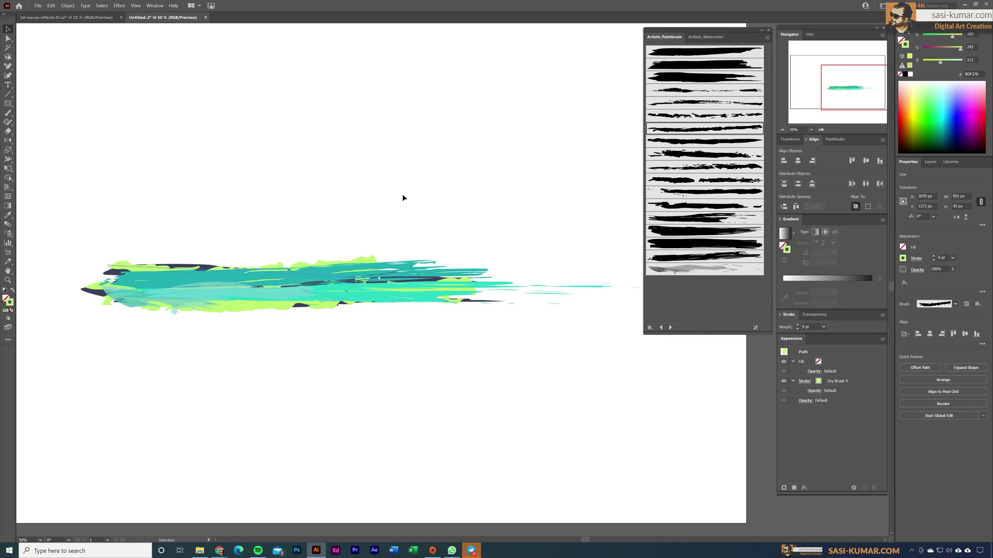
{"action": "left_click", "coordinate": [333, 244]}
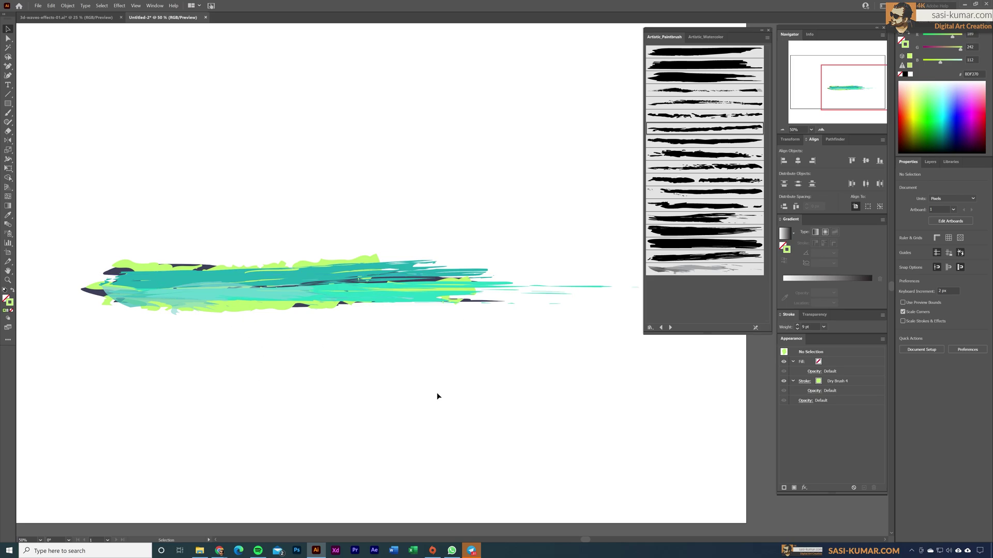
Step: Draw a near-horizontal line about 902 px long above the stack, colour it navy from the Emprendedores theme and apply Dry Brush 7
{"action": "left_click", "coordinate": [8, 95]}
{"action": "left_click_drag", "start_coordinate": [153, 183], "coordinate": [410, 183]}
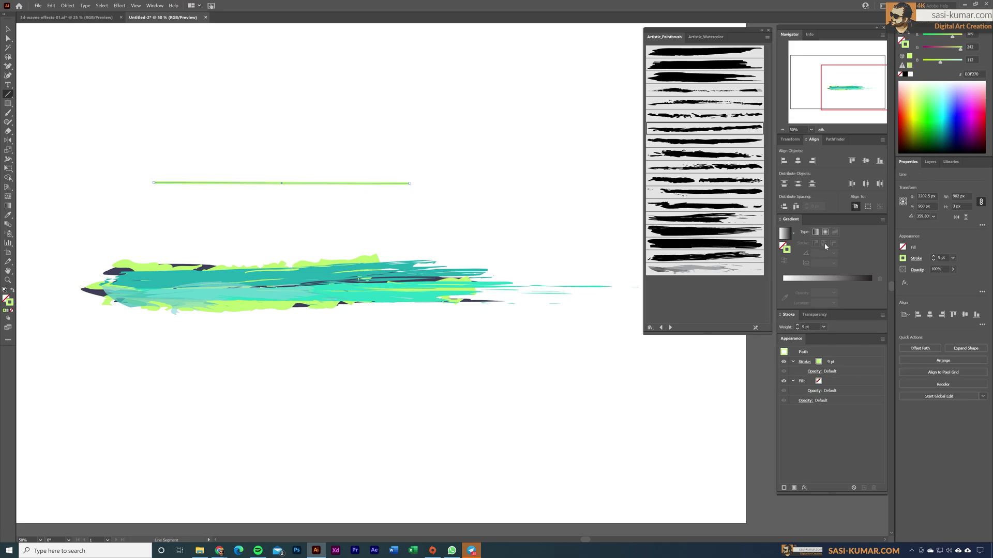
{"action": "left_click", "coordinate": [950, 161]}
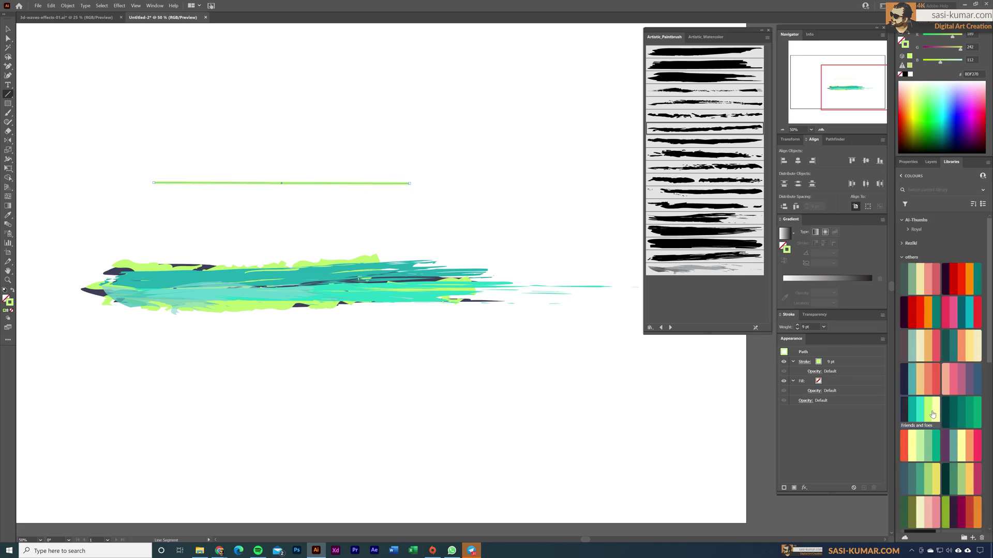
{"action": "left_click", "coordinate": [905, 385]}
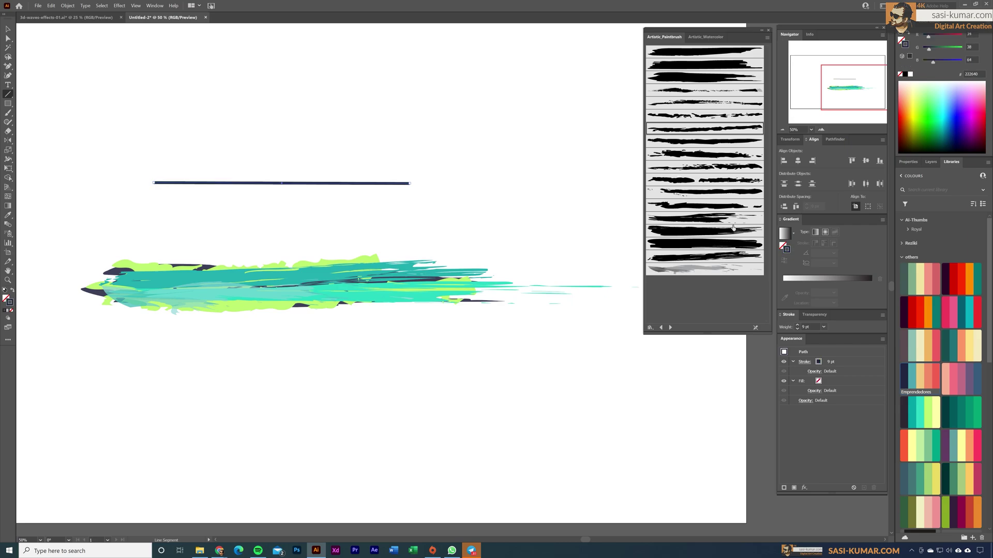
{"action": "left_click", "coordinate": [733, 167]}
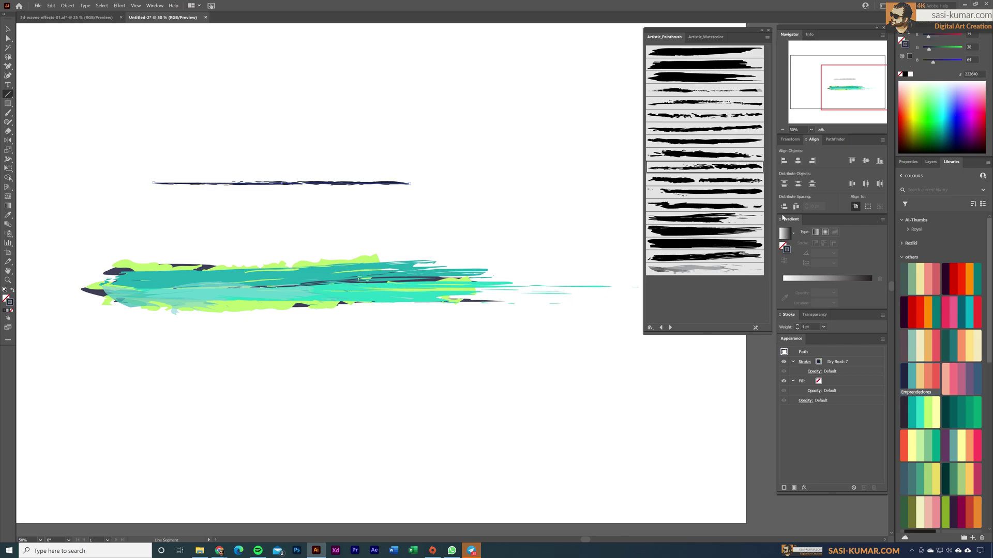
Step: Set the new navy line's stroke weight to 4 pt and move it onto the middle of the brush stack
{"action": "left_click", "coordinate": [908, 162]}
{"action": "left_click", "coordinate": [934, 256]}
{"action": "left_click", "coordinate": [934, 257]}
{"action": "left_click", "coordinate": [934, 256]}
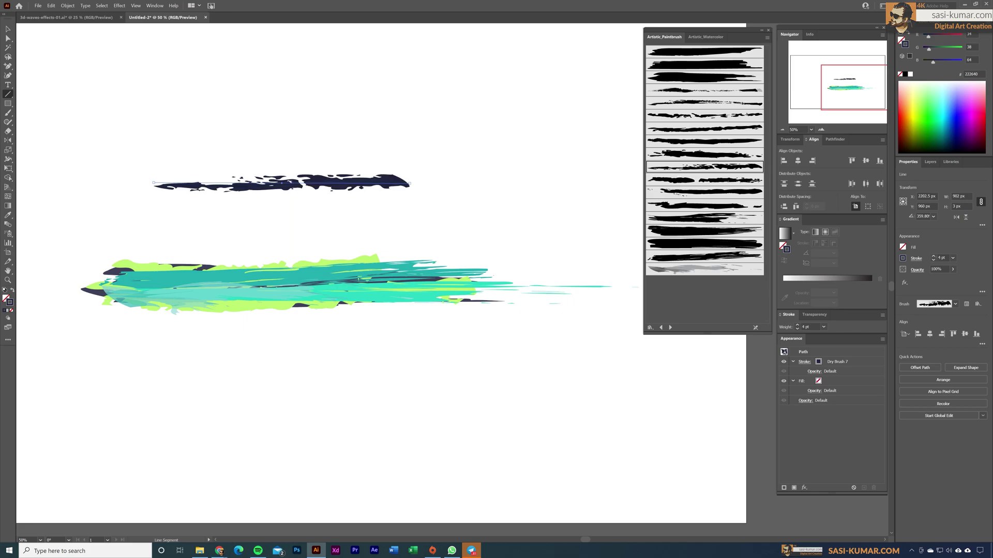
{"action": "left_click", "coordinate": [7, 29]}
{"action": "mouse_move", "coordinate": [396, 184]}
{"action": "left_mouse_down"}
{"action": "mouse_move", "coordinate": [378, 285]}
{"action": "mouse_move", "coordinate": [353, 288]}
{"action": "left_mouse_up"}
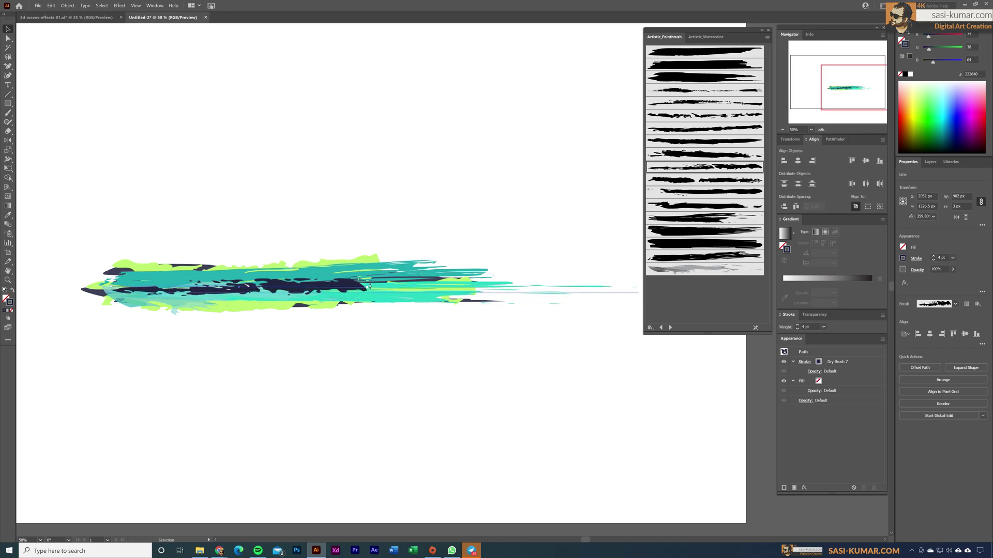
Step: Reflect the navy Dry Brush 7 stroke across the vertical axis
{"action": "double_click", "coordinate": [8, 141]}
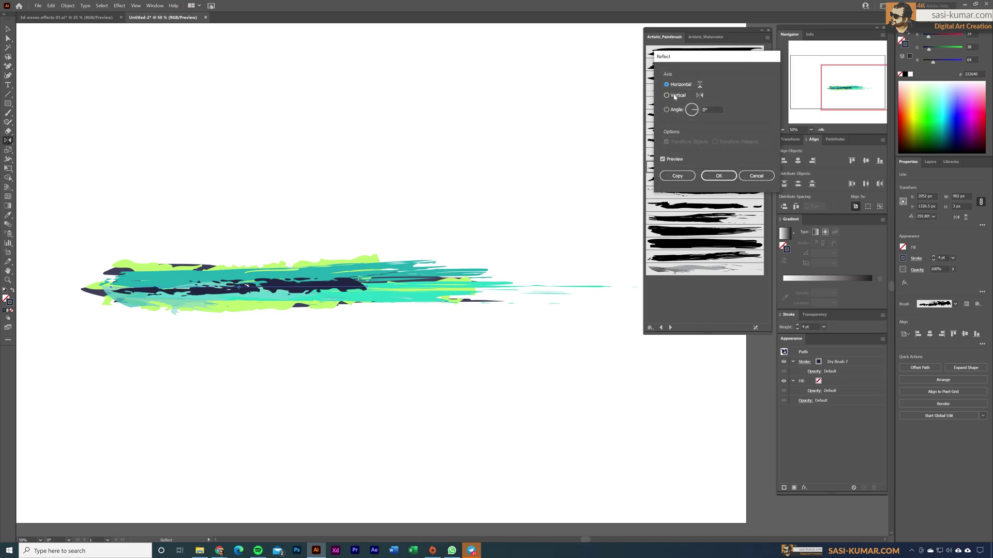
{"action": "left_click", "coordinate": [675, 95]}
{"action": "left_click", "coordinate": [719, 176]}
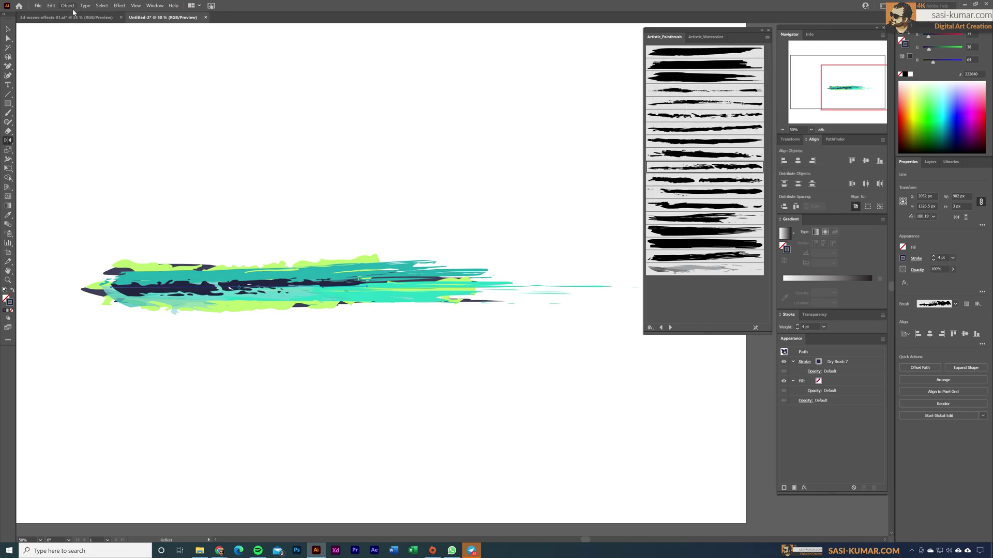
Step: Shift the reflected navy stroke slightly up and left within the stack and send it backward
{"action": "key", "text": "v"}
{"action": "left_click_drag", "start_coordinate": [147, 291], "coordinate": [140, 285]}
{"action": "key", "text": "ctrl+["}
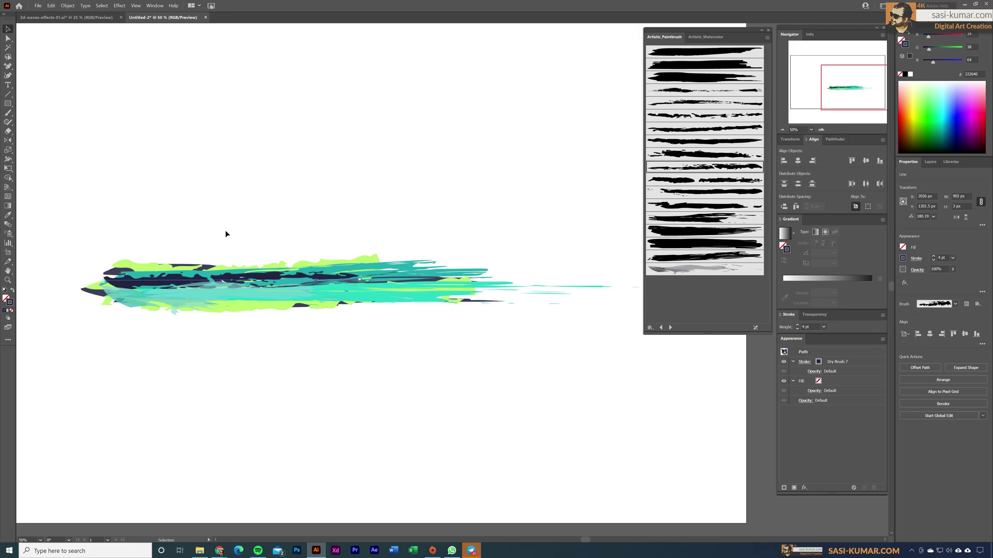
{"action": "left_click", "coordinate": [282, 205]}
Step: Draw a line about 147 px long above the stack's tapering end, apply Dry Brush 7 and colour it teal from the Friends and foes theme
{"action": "key", "text": "space"}
{"action": "left_click_drag", "start_coordinate": [358, 181], "coordinate": [336, 185]}
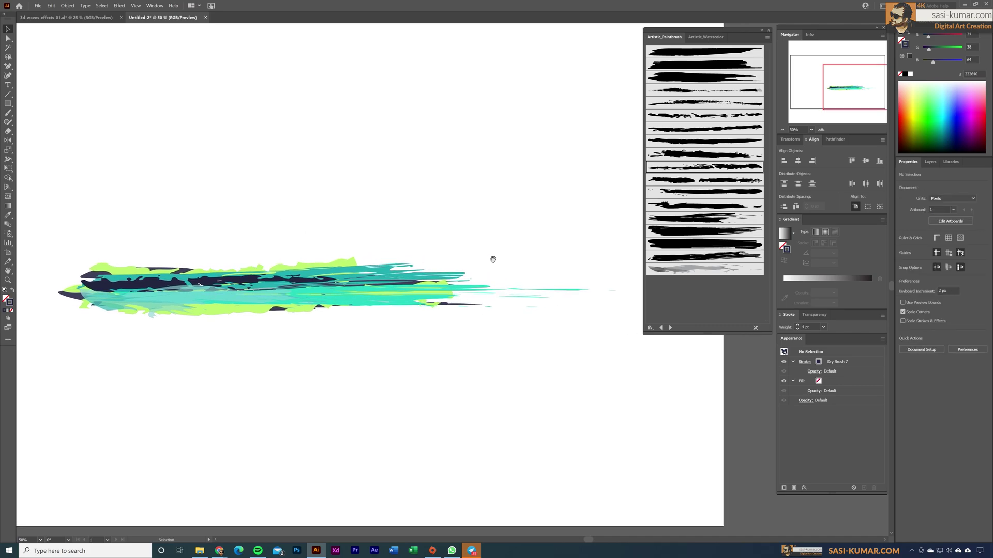
{"action": "left_click_drag", "start_coordinate": [491, 260], "coordinate": [465, 264]}
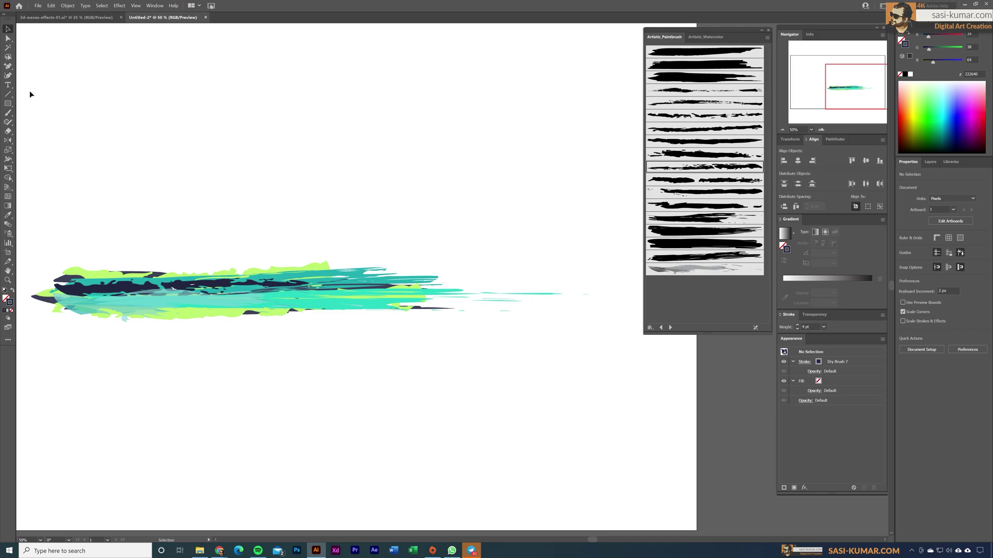
{"action": "left_click", "coordinate": [10, 95]}
{"action": "left_click_drag", "start_coordinate": [414, 272], "coordinate": [453, 269]}
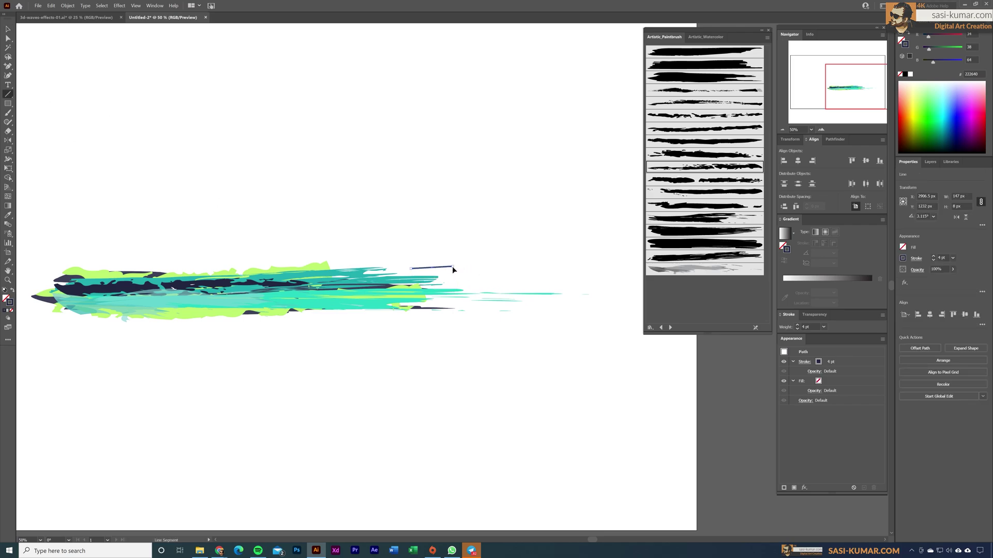
{"action": "left_click", "coordinate": [715, 171]}
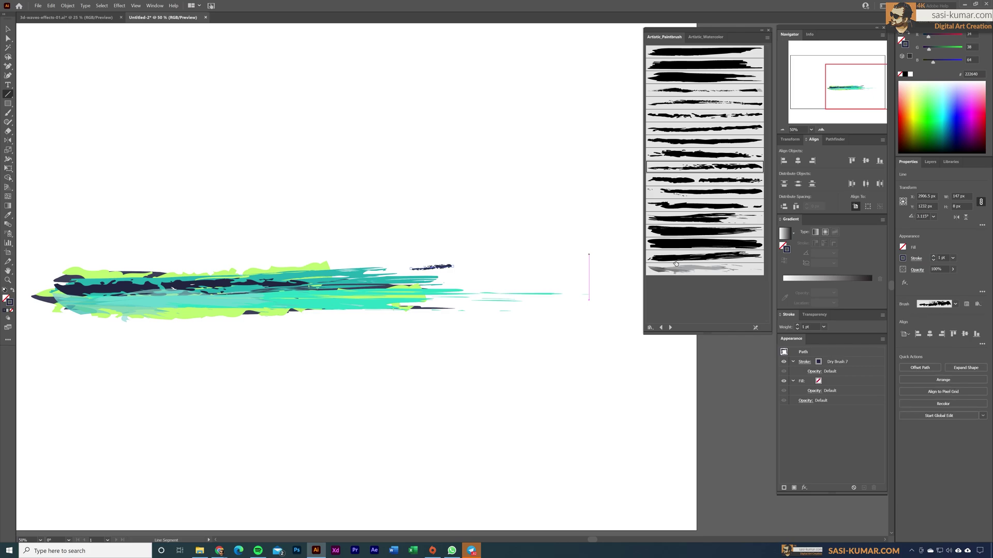
{"action": "left_click", "coordinate": [949, 162]}
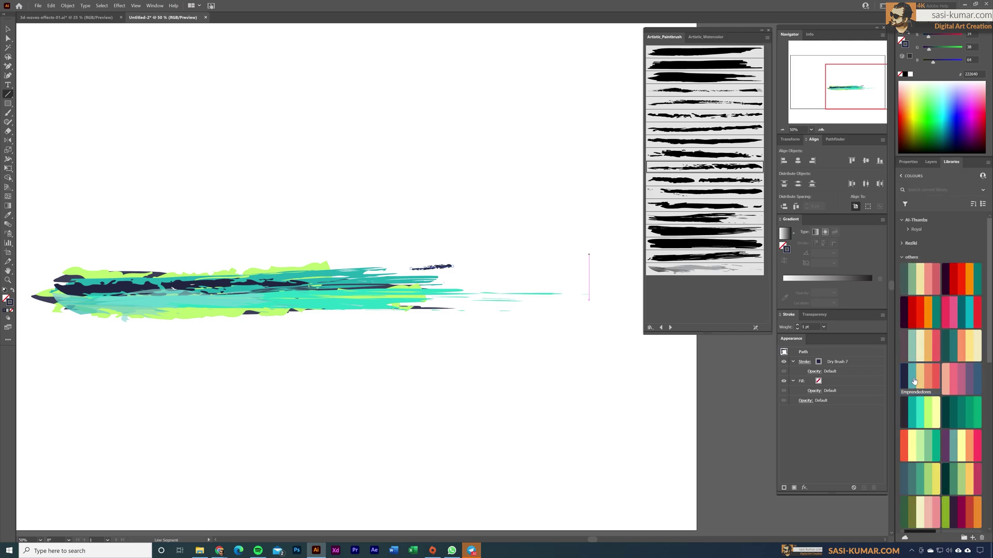
{"action": "left_click", "coordinate": [917, 409]}
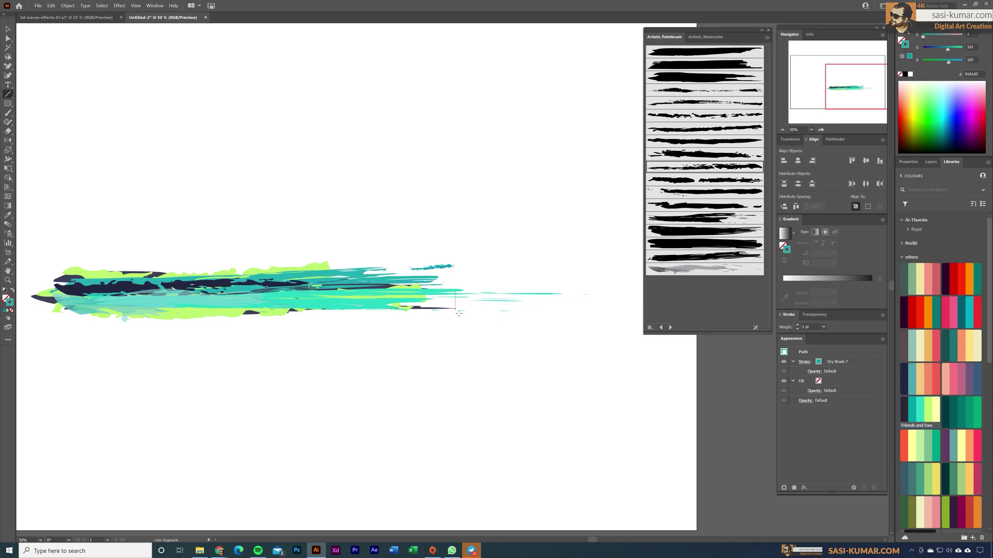
Step: Draw further short accent lines around the stack's tapering end and style them with different Artistic Paintbrush brushes
{"action": "mouse_move", "coordinate": [448, 279]}
{"action": "left_mouse_down"}
{"action": "mouse_move", "coordinate": [499, 279]}
{"action": "mouse_move", "coordinate": [486, 281]}
{"action": "mouse_move", "coordinate": [521, 310]}
{"action": "mouse_move", "coordinate": [456, 308]}
{"action": "mouse_move", "coordinate": [528, 287]}
{"action": "mouse_move", "coordinate": [495, 287]}
{"action": "mouse_move", "coordinate": [532, 269]}
{"action": "mouse_move", "coordinate": [470, 271]}
{"action": "left_mouse_up"}
{"action": "left_click", "coordinate": [717, 90]}
{"action": "left_click", "coordinate": [716, 257]}
{"action": "key", "text": "v"}
{"action": "left_click", "coordinate": [8, 94]}
{"action": "left_click", "coordinate": [724, 218]}
Step: Colour the short Dry Brush 1 accent turquoise from the Friends and foes theme
{"action": "left_click", "coordinate": [8, 29]}
{"action": "left_click", "coordinate": [924, 416]}
{"action": "key", "text": "b"}
{"action": "key", "text": "v"}
{"action": "left_click", "coordinate": [486, 258]}
{"action": "left_click", "coordinate": [479, 270]}
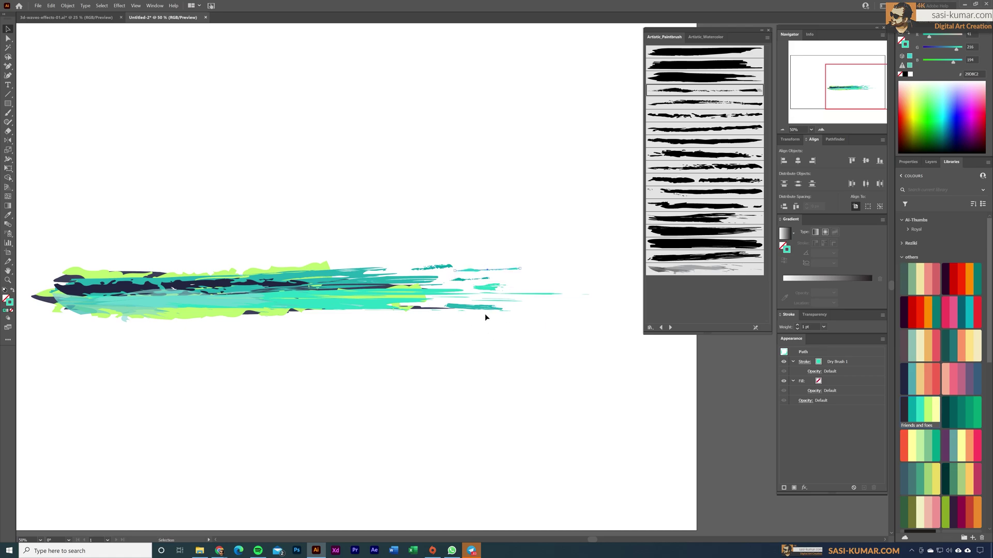
Step: Shorten the thin turquoise Quick Brush 1 stroke by pulling its far end point inward
{"action": "left_click", "coordinate": [584, 299]}
{"action": "left_click", "coordinate": [8, 39]}
{"action": "left_click_drag", "start_coordinate": [587, 299], "coordinate": [553, 301]}
{"action": "left_click", "coordinate": [558, 257]}
{"action": "key", "text": "v"}
{"action": "left_click_drag", "start_coordinate": [345, 133], "coordinate": [371, 132]}
{"action": "key", "text": "ctrl+minus"}
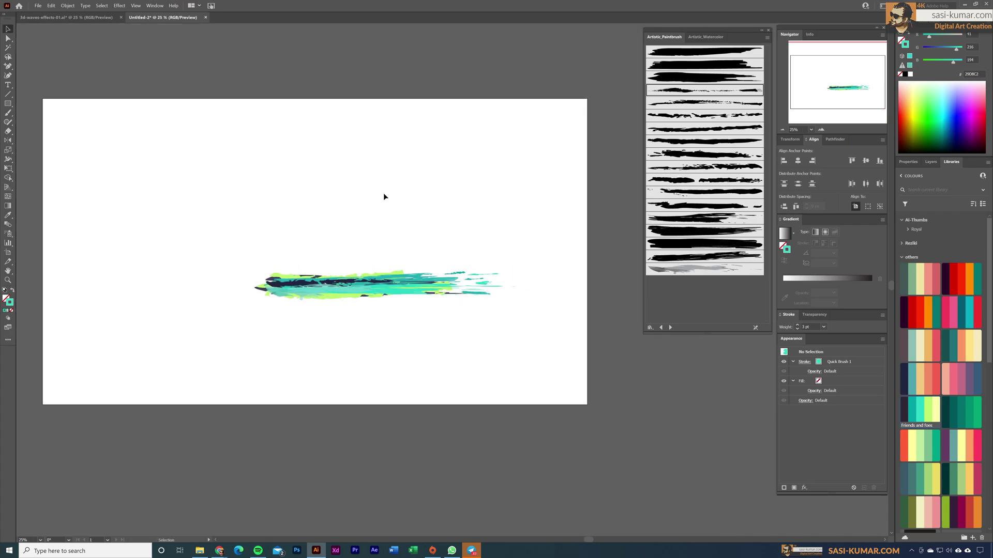
Step: Select all the brush strokes and duplicate them to the left to lengthen the stack
{"action": "mouse_move", "coordinate": [401, 346]}
{"action": "left_mouse_down"}
{"action": "mouse_move", "coordinate": [423, 344]}
{"action": "mouse_move", "coordinate": [408, 340]}
{"action": "left_mouse_up"}
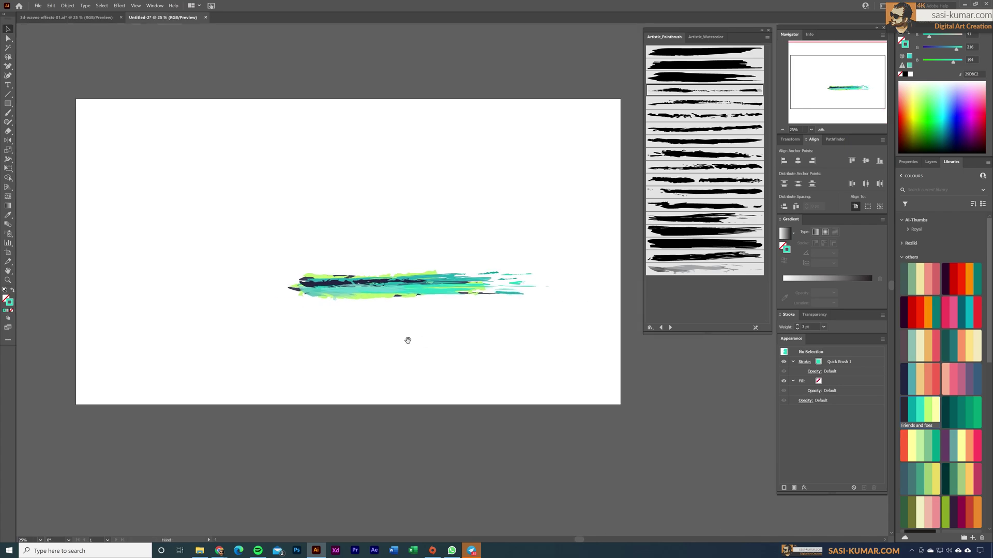
{"action": "left_click_drag", "start_coordinate": [564, 335], "coordinate": [269, 257]}
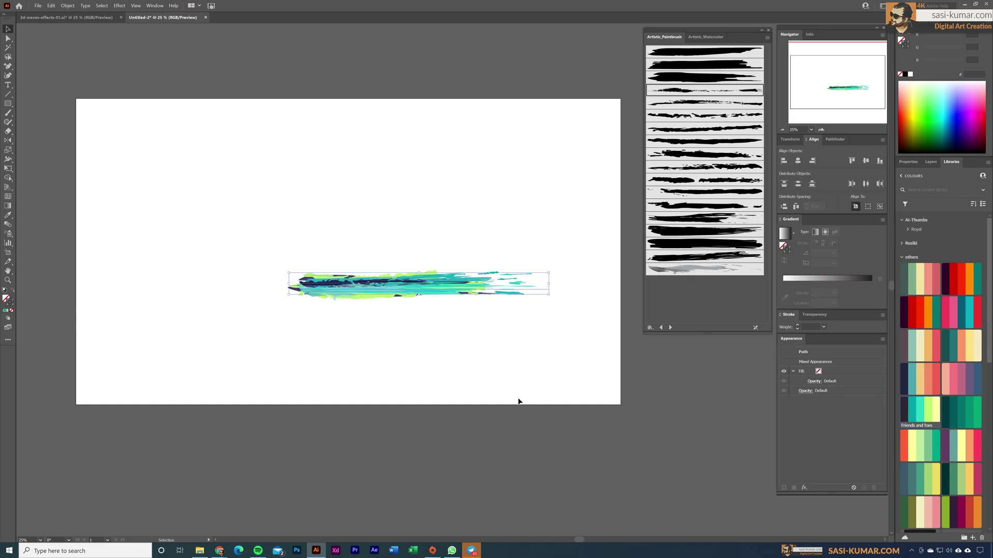
{"action": "mouse_move", "coordinate": [437, 289]}
{"action": "left_mouse_down"}
{"action": "mouse_move", "coordinate": [375, 345]}
{"action": "mouse_move", "coordinate": [363, 295]}
{"action": "mouse_move", "coordinate": [346, 301]}
{"action": "mouse_move", "coordinate": [358, 293]}
{"action": "mouse_move", "coordinate": [346, 291]}
{"action": "mouse_move", "coordinate": [327, 309]}
{"action": "mouse_move", "coordinate": [322, 291]}
{"action": "mouse_move", "coordinate": [329, 298]}
{"action": "mouse_move", "coordinate": [263, 294]}
{"action": "left_mouse_up"}
{"action": "left_click", "coordinate": [233, 278]}
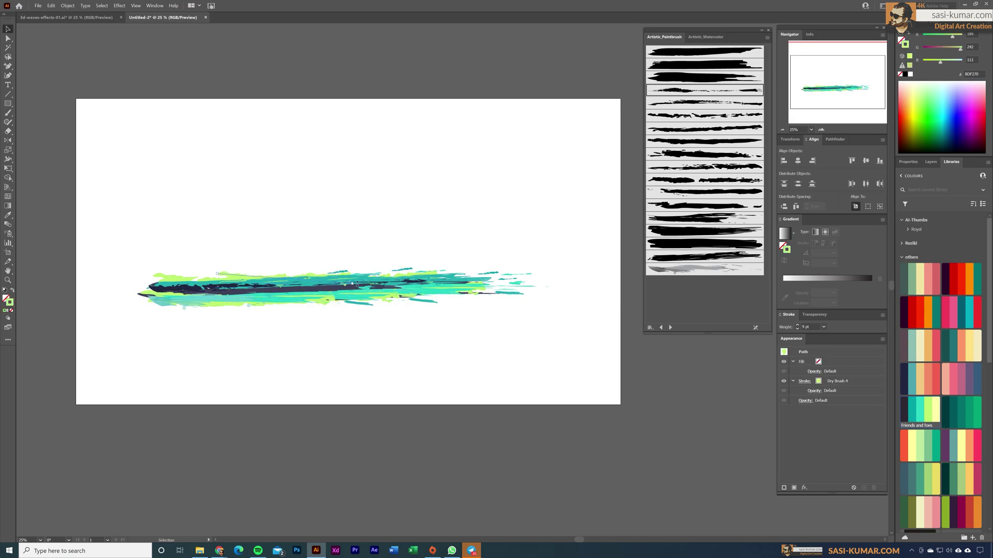
Step: Reposition strokes within the lengthened stack and add long lines through it styled with dry brushes, including Dry Brush 1
{"action": "left_click", "coordinate": [341, 273]}
{"action": "mouse_move", "coordinate": [245, 292]}
{"action": "left_mouse_down"}
{"action": "mouse_move", "coordinate": [154, 296]}
{"action": "mouse_move", "coordinate": [385, 282]}
{"action": "left_mouse_up"}
{"action": "left_click", "coordinate": [173, 341]}
{"action": "left_click", "coordinate": [7, 94]}
{"action": "left_click", "coordinate": [704, 103]}
{"action": "left_click_drag", "start_coordinate": [222, 299], "coordinate": [474, 289]}
{"action": "left_click", "coordinate": [704, 90]}
{"action": "left_click_drag", "start_coordinate": [67, 292], "coordinate": [389, 295]}
{"action": "left_click", "coordinate": [704, 90]}
Step: Add a lime line about 819 px long in the stack, apply Dry Brush 7 and set its stroke weight to 4 pt
{"action": "left_click", "coordinate": [908, 162]}
{"action": "left_click", "coordinate": [8, 29]}
{"action": "left_click", "coordinate": [31, 99]}
{"action": "left_click", "coordinate": [8, 94]}
{"action": "left_click", "coordinate": [704, 167]}
{"action": "left_click", "coordinate": [930, 162]}
{"action": "left_click", "coordinate": [951, 162]}
{"action": "left_click", "coordinate": [908, 162]}
{"action": "left_click", "coordinate": [933, 257]}
{"action": "left_click", "coordinate": [933, 257]}
{"action": "left_click", "coordinate": [933, 257]}
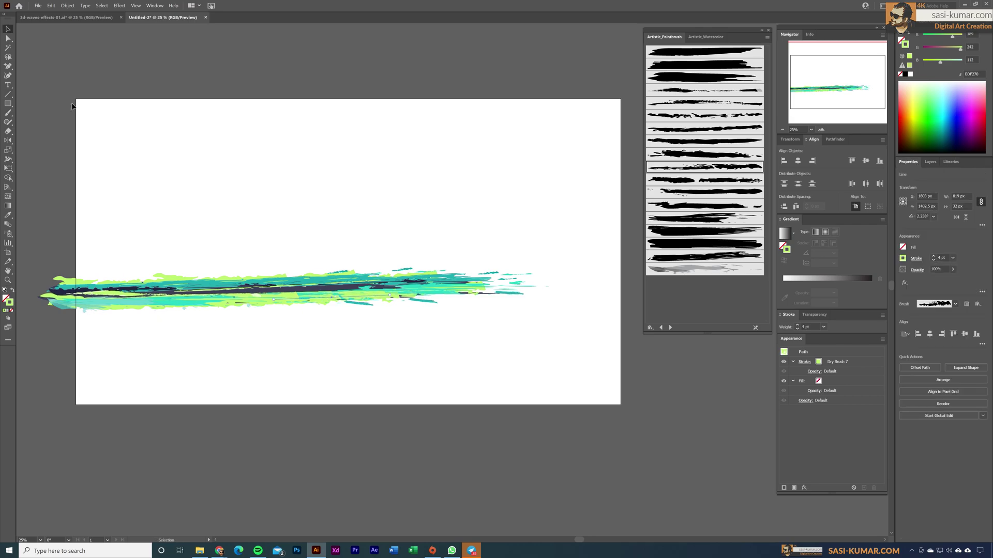
{"action": "left_click", "coordinate": [351, 350], "text": "ctrl"}
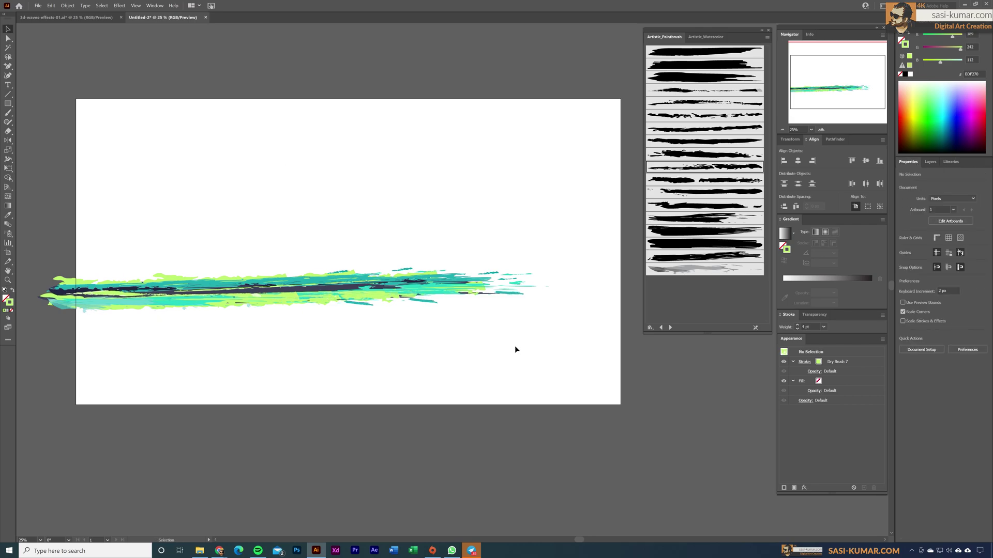
Step: Move the whole brush stack onto the artboard, centred horizontally, and close the brush library
{"action": "mouse_move", "coordinate": [137, 251]}
{"action": "left_mouse_down"}
{"action": "mouse_move", "coordinate": [310, 303]}
{"action": "mouse_move", "coordinate": [355, 290]}
{"action": "mouse_move", "coordinate": [357, 279]}
{"action": "left_mouse_up"}
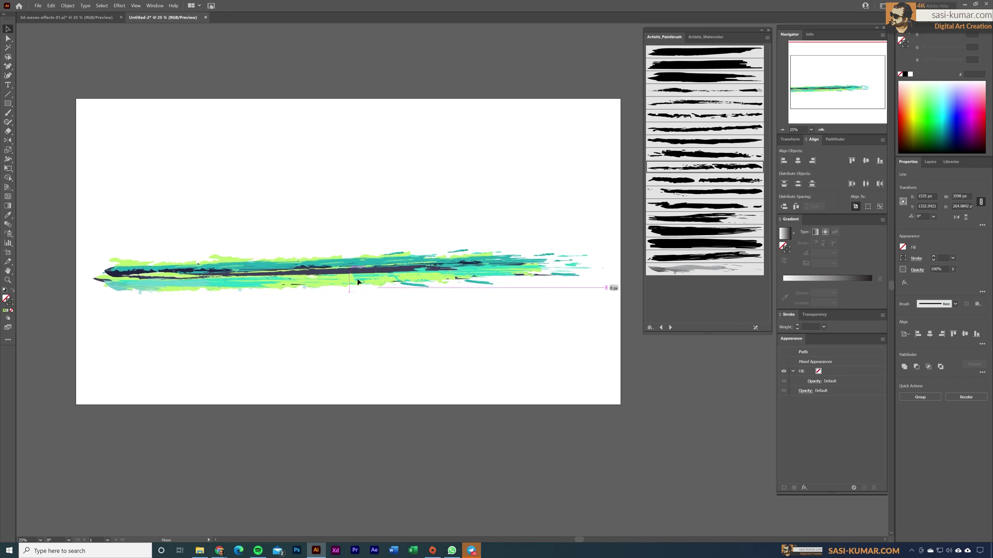
{"action": "left_click", "coordinate": [533, 345]}
{"action": "left_click_drag", "start_coordinate": [91, 202], "coordinate": [92, 203]}
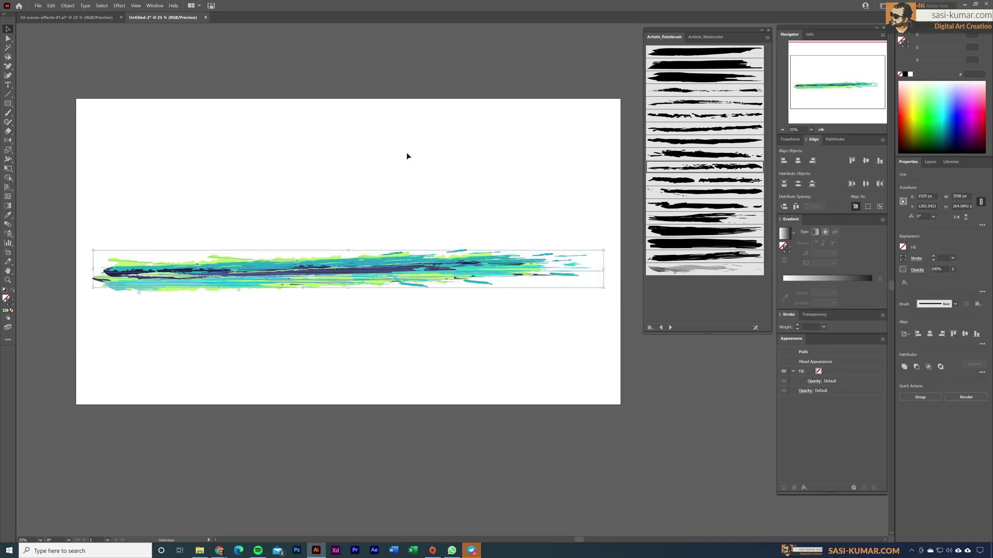
{"action": "left_click", "coordinate": [769, 31]}
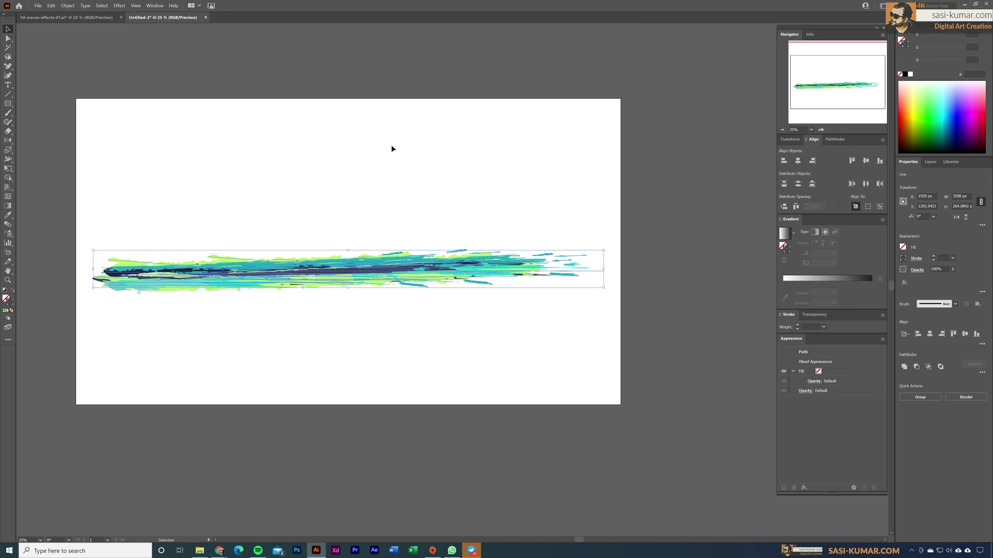
Step: Group all the selected brush strokes into one object
{"action": "scroll", "coordinate": [523, 264], "scroll_direction": "left", "scroll_amount": 1}
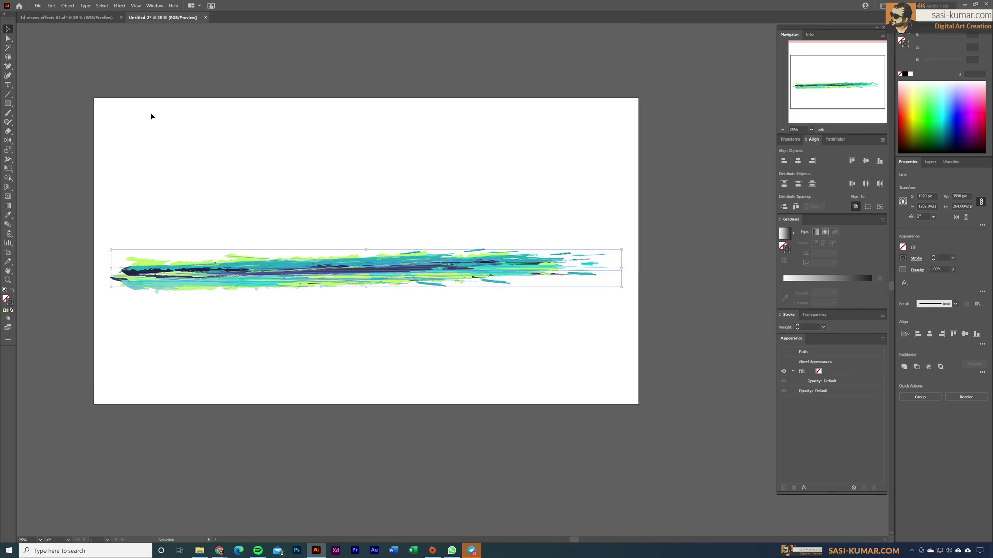
{"action": "left_click", "coordinate": [68, 6]}
{"action": "left_click", "coordinate": [76, 39]}
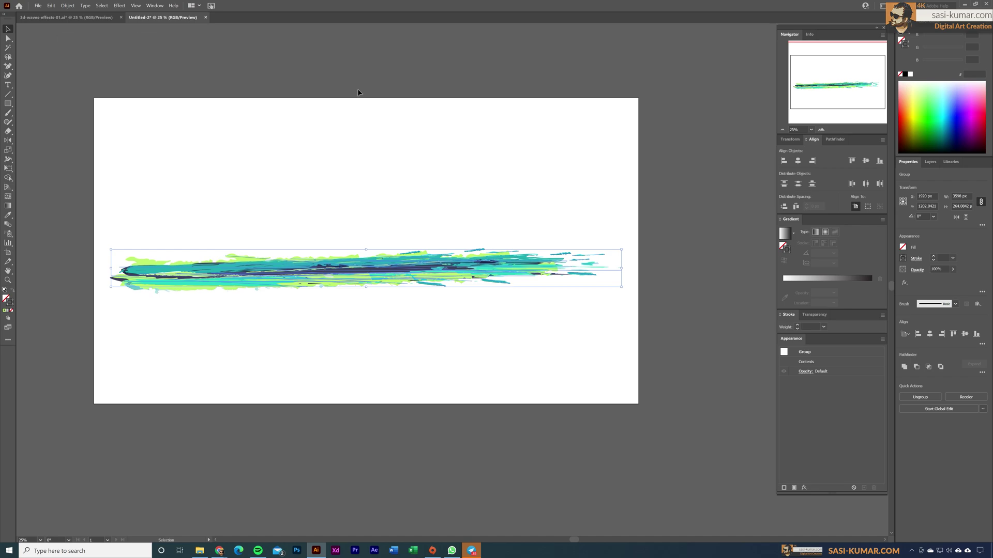
{"action": "left_click", "coordinate": [380, 355]}
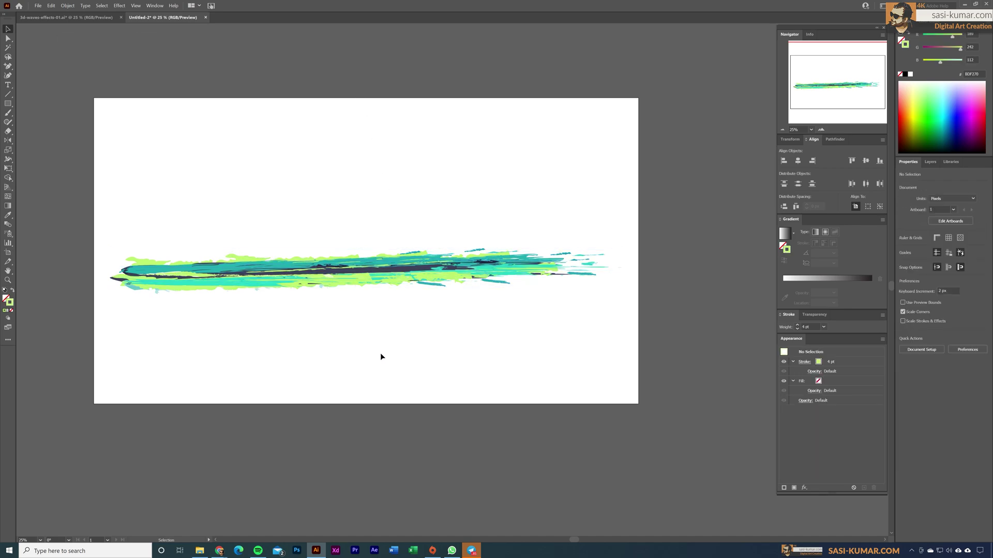
Step: Create a dynamic symbol named Brush-Stroke from the grouped strokes
{"action": "left_click", "coordinate": [152, 6]}
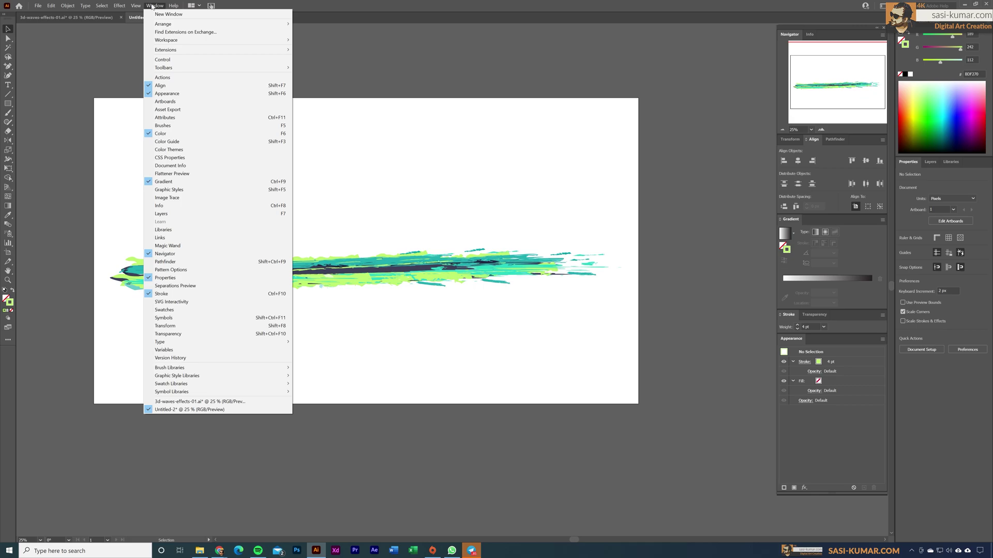
{"action": "left_click", "coordinate": [209, 318]}
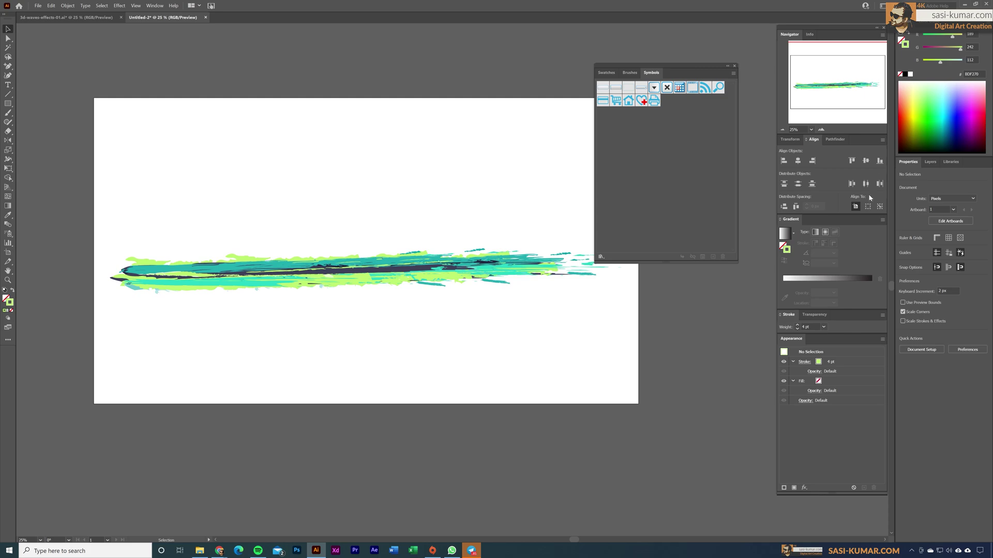
{"action": "left_click", "coordinate": [345, 289]}
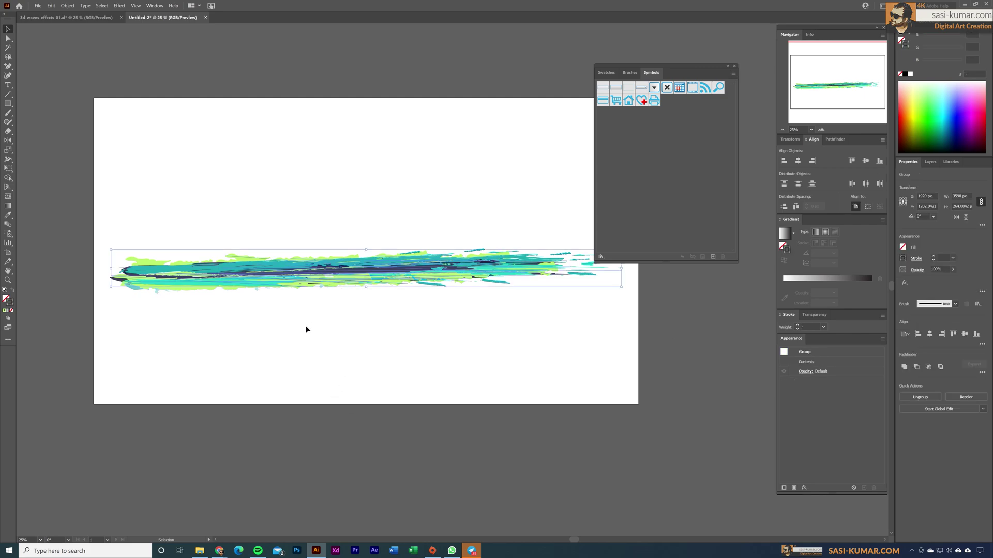
{"action": "left_click_drag", "start_coordinate": [306, 279], "coordinate": [666, 184]}
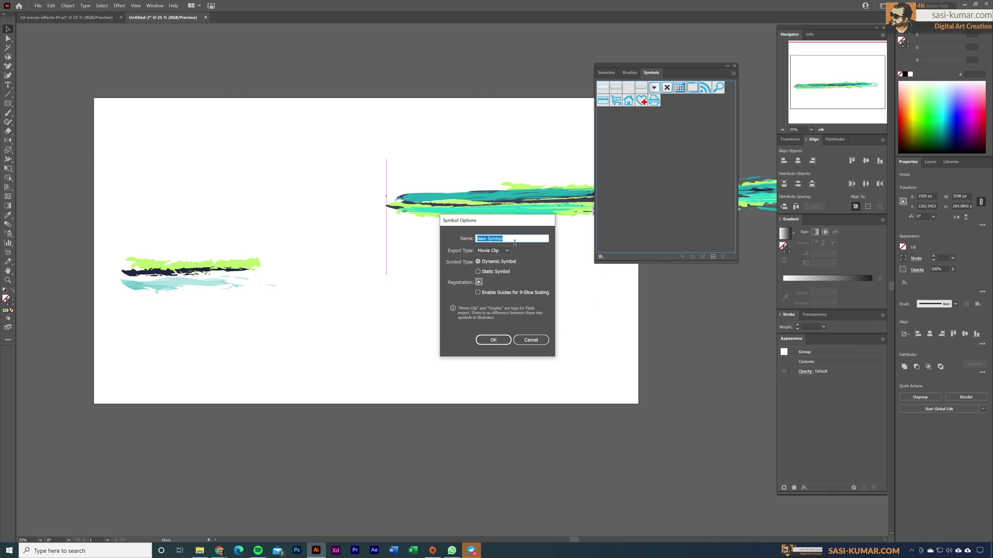
{"action": "type", "text": "Brush-Stroke"}
{"action": "key", "text": "Return"}
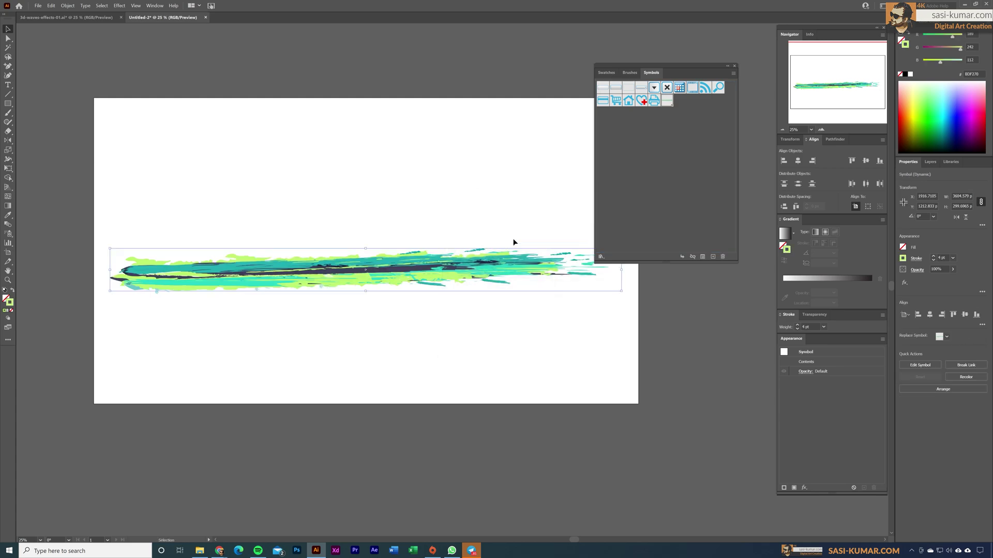
{"action": "left_click", "coordinate": [734, 67]}
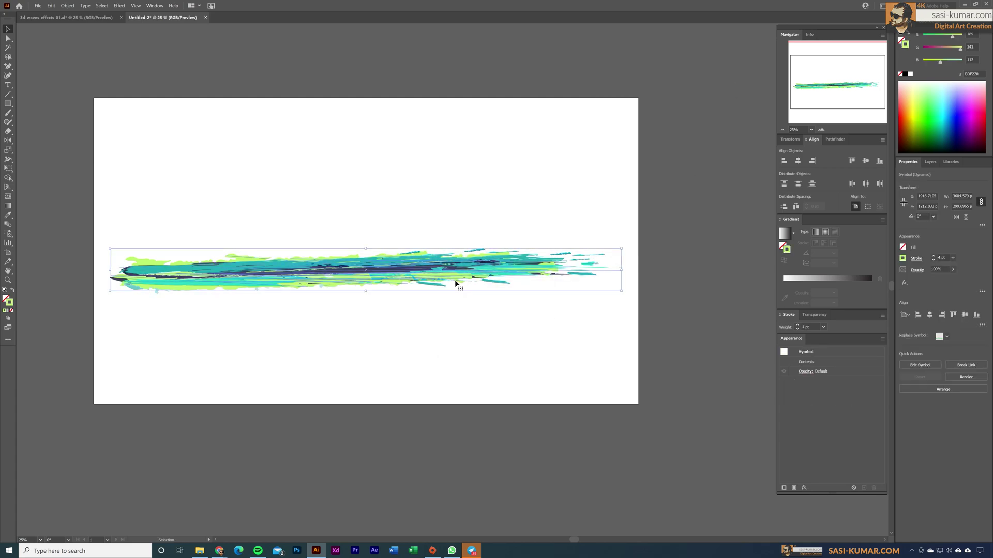
Step: Delete the symbol instance and the leftover strokes from the artboard
{"action": "key", "text": "Delete"}
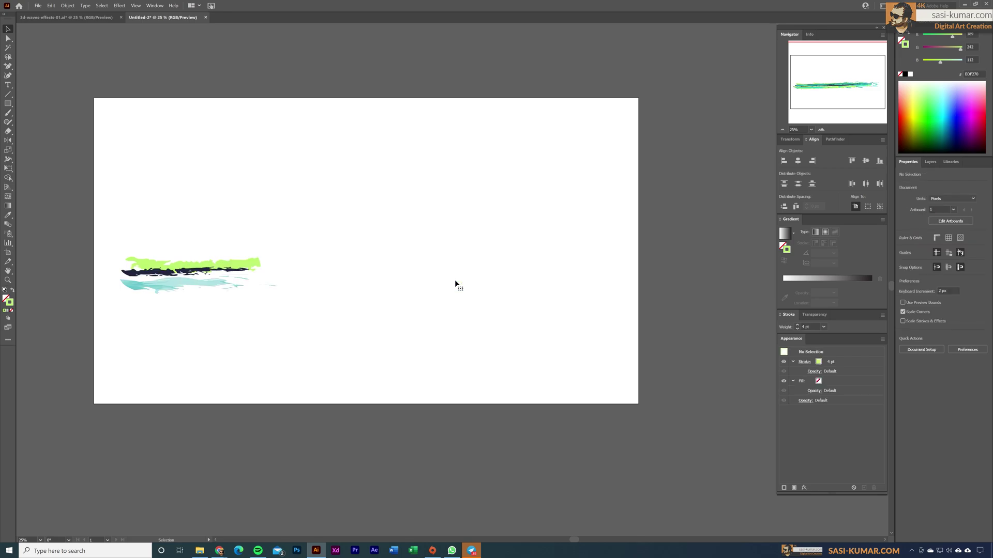
{"action": "left_click_drag", "start_coordinate": [331, 220], "coordinate": [135, 380]}
{"action": "key", "text": "ctrl+z"}
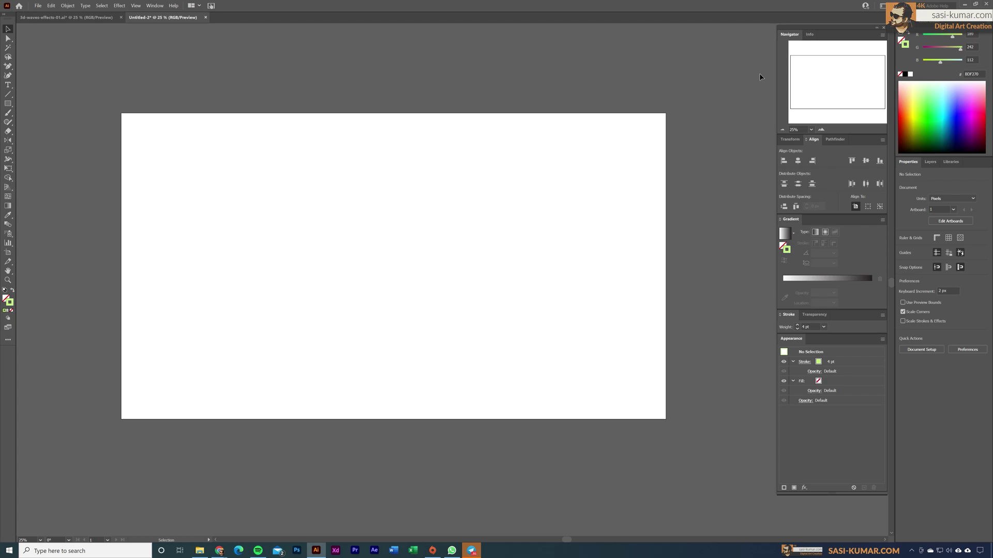
Step: Place an instance of the Brush-Stroke symbol on the empty artboard as a check and delete it again
{"action": "left_click", "coordinate": [153, 6]}
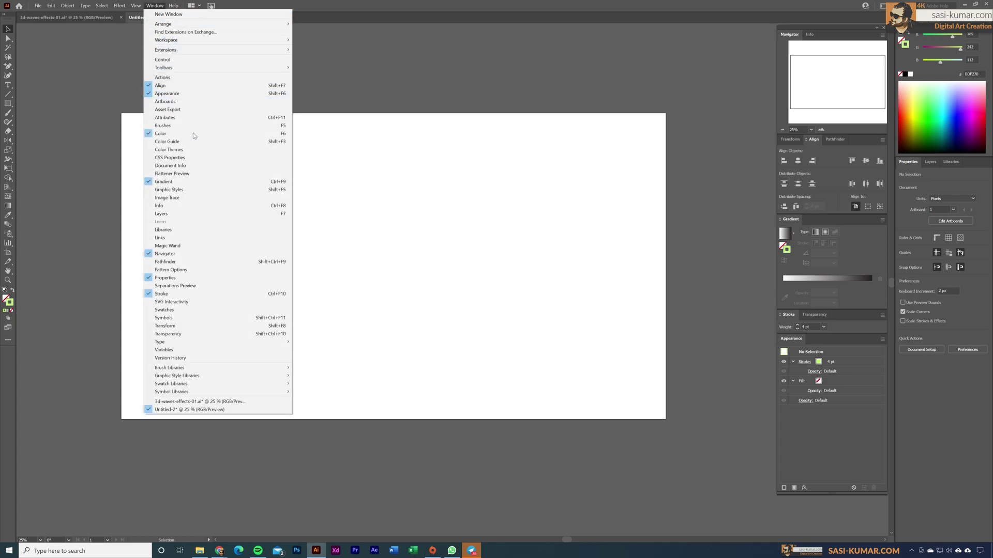
{"action": "left_click", "coordinate": [192, 318]}
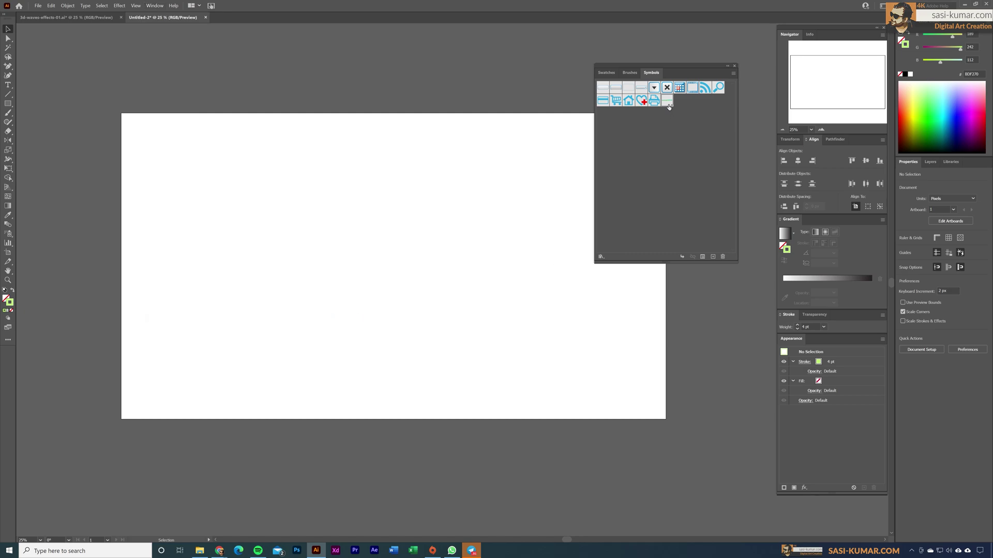
{"action": "left_click_drag", "start_coordinate": [667, 102], "coordinate": [362, 281]}
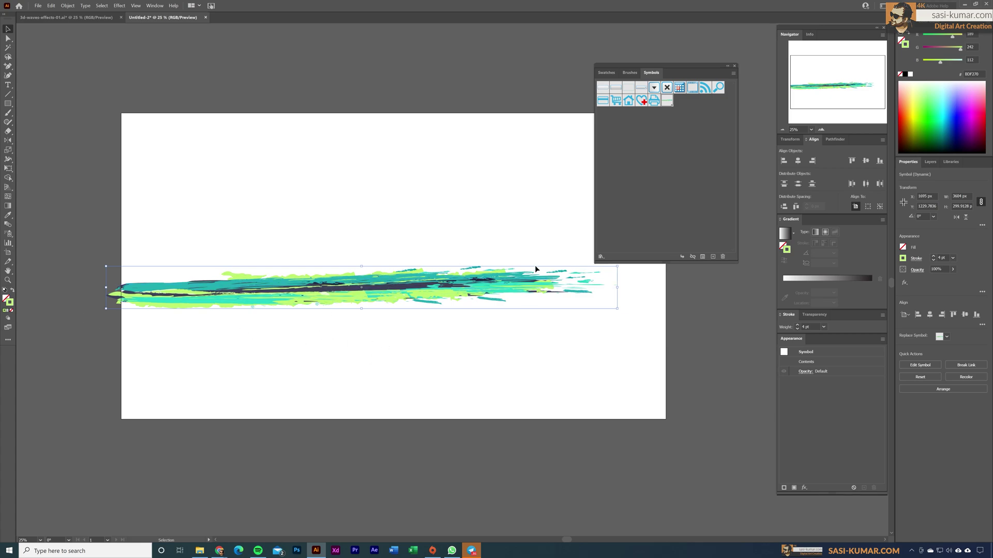
{"action": "key", "text": "Delete"}
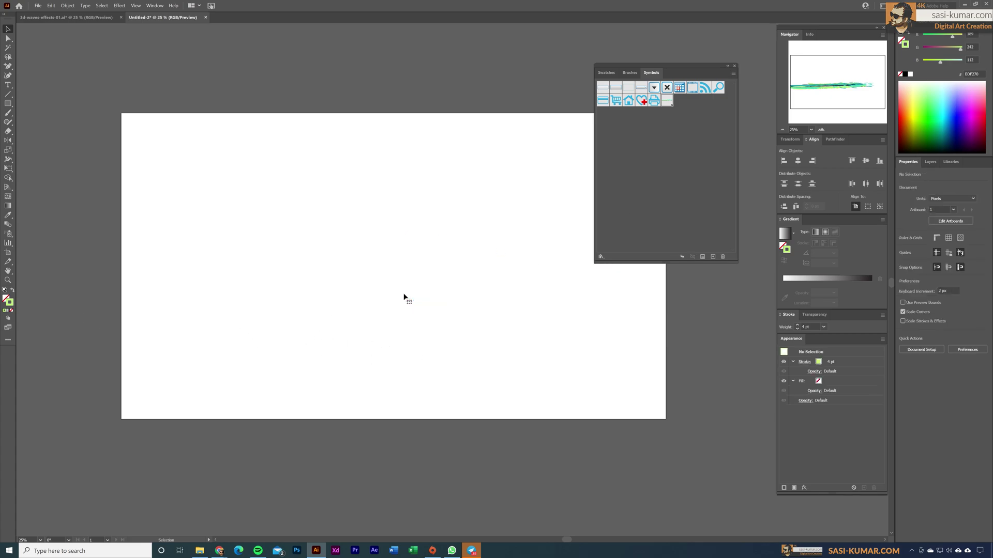
{"action": "left_click", "coordinate": [734, 66]}
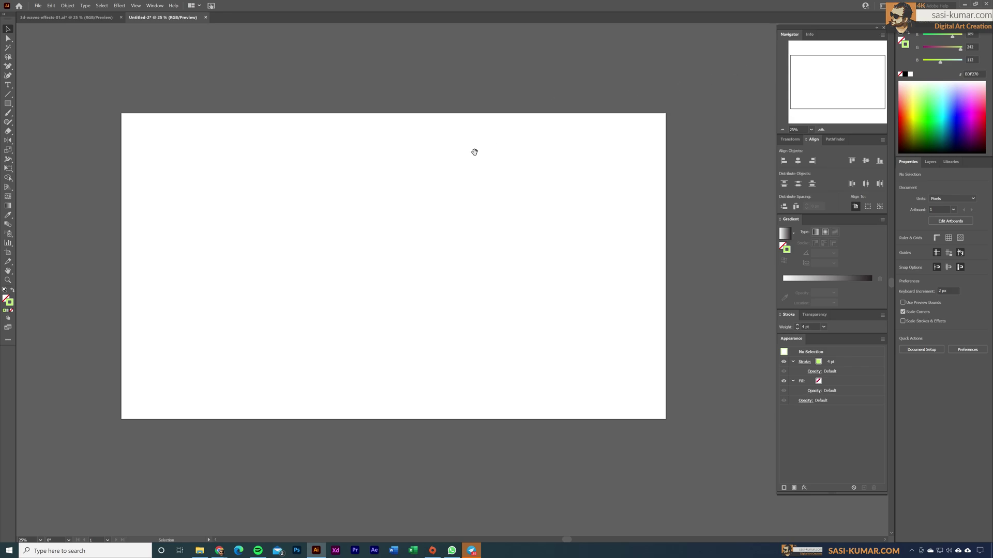
Step: Draw an open winding S-shaped path with the Pen tool down the middle of the empty artboard
{"action": "scroll", "coordinate": [473, 152], "scroll_direction": "left", "scroll_amount": 1}
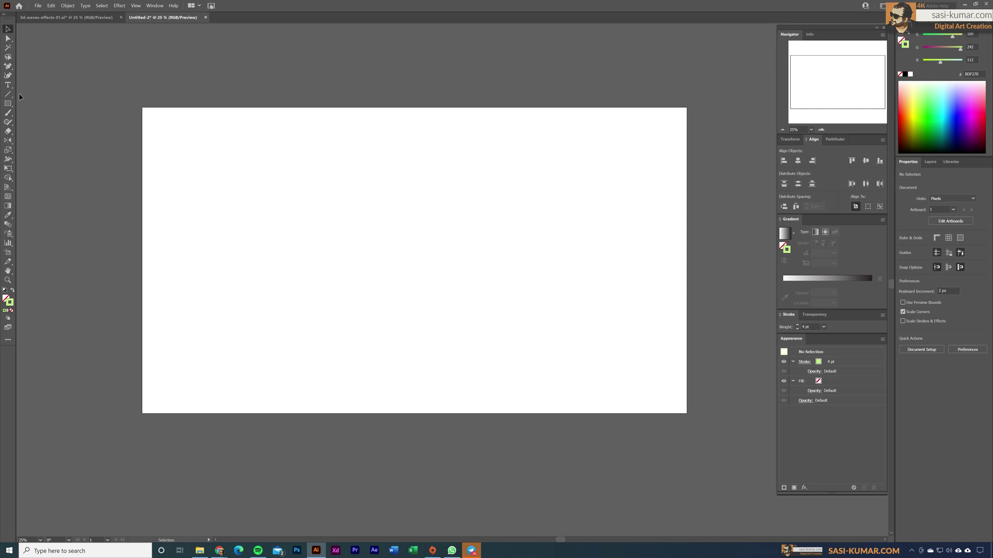
{"action": "left_click_drag", "start_coordinate": [8, 66], "coordinate": [18, 68]}
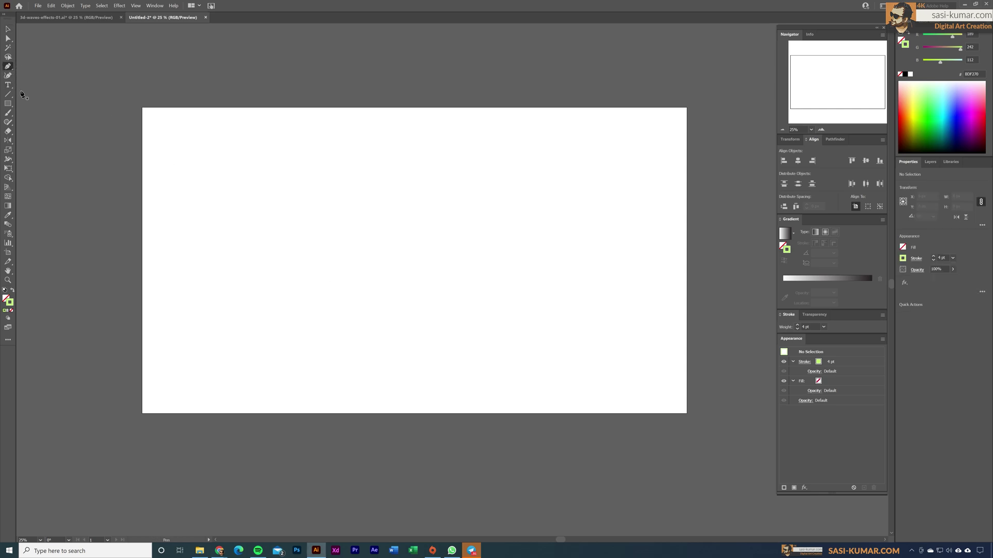
{"action": "left_click", "coordinate": [328, 162]}
{"action": "left_click_drag", "start_coordinate": [367, 186], "coordinate": [454, 201]}
{"action": "left_click_drag", "start_coordinate": [395, 246], "coordinate": [325, 207]}
{"action": "left_click_drag", "start_coordinate": [356, 279], "coordinate": [420, 274]}
{"action": "left_click_drag", "start_coordinate": [425, 271], "coordinate": [445, 281]}
{"action": "left_click_drag", "start_coordinate": [422, 339], "coordinate": [333, 312]}
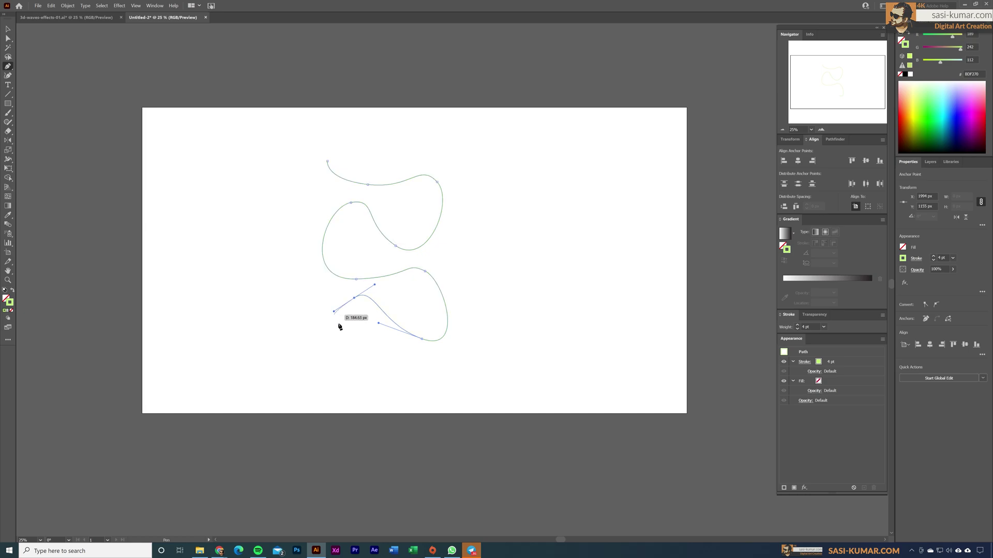
{"action": "left_click_drag", "start_coordinate": [403, 364], "coordinate": [459, 349]}
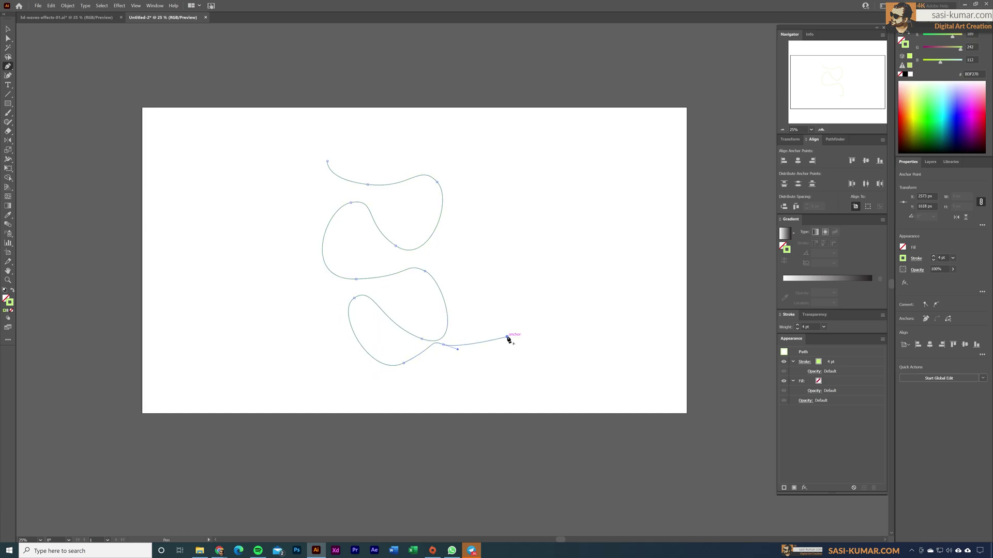
{"action": "key", "text": "Escape"}
Step: Reshape the winding path by adjusting its anchor points and handles for wider, rounder loops and a shorter tail
{"action": "left_click", "coordinate": [8, 38]}
{"action": "left_click", "coordinate": [368, 184]}
{"action": "left_click_drag", "start_coordinate": [411, 189], "coordinate": [394, 197]}
{"action": "left_click", "coordinate": [437, 182]}
{"action": "left_click_drag", "start_coordinate": [455, 200], "coordinate": [473, 204]}
{"action": "left_click_drag", "start_coordinate": [396, 246], "coordinate": [424, 260]}
{"action": "left_click", "coordinate": [351, 202]}
{"action": "left_click_drag", "start_coordinate": [351, 203], "coordinate": [299, 208]}
{"action": "left_click_drag", "start_coordinate": [356, 279], "coordinate": [457, 269]}
{"action": "left_click", "coordinate": [355, 298]}
{"action": "left_click_drag", "start_coordinate": [334, 312], "coordinate": [365, 323]}
{"action": "left_click", "coordinate": [421, 340]}
{"action": "left_click_drag", "start_coordinate": [443, 346], "coordinate": [462, 379]}
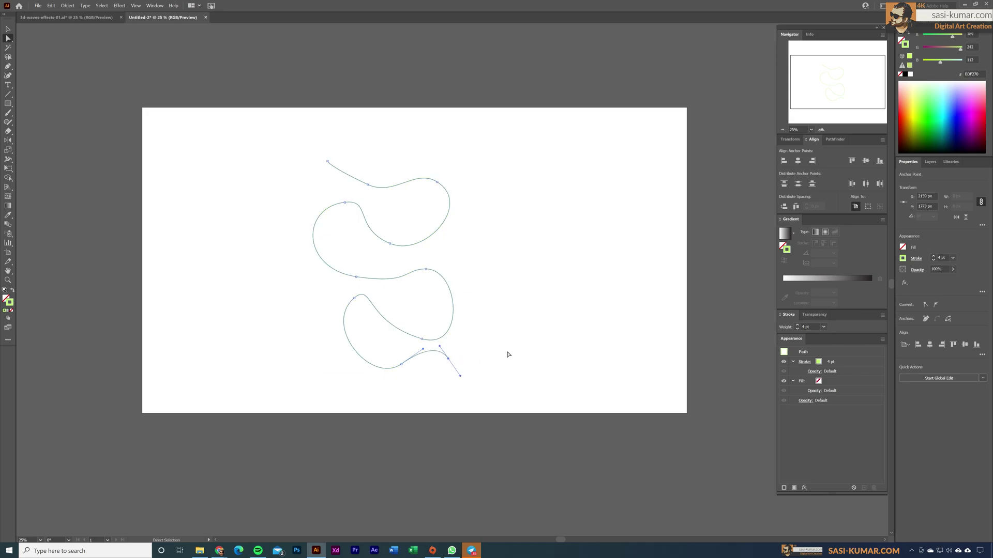
{"action": "left_click", "coordinate": [503, 327]}
Step: Apply a 3D Extrude & Bevel effect to the winding path with a custom rotation of -26°, 29° and -23°
{"action": "key", "text": "v"}
{"action": "left_click", "coordinate": [448, 220]}
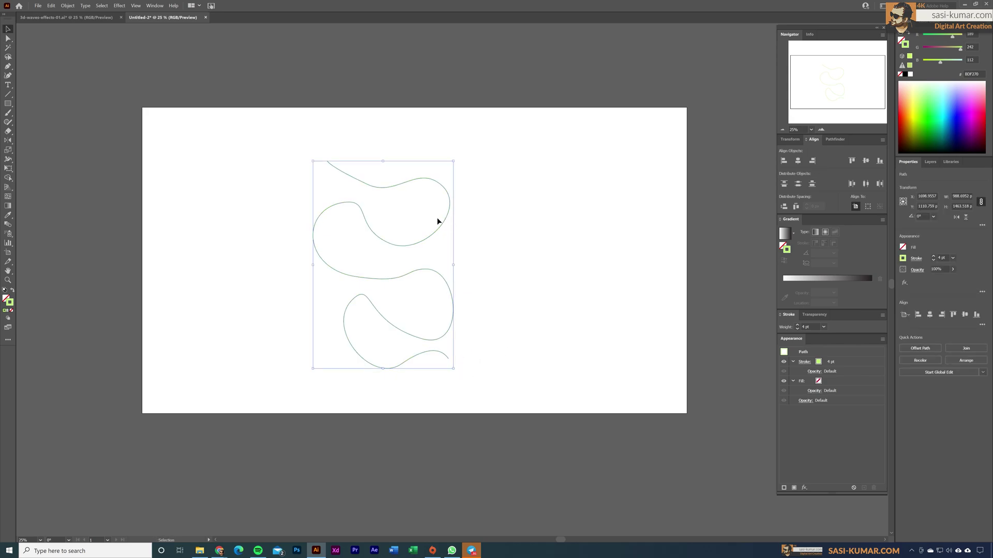
{"action": "left_click", "coordinate": [119, 5]}
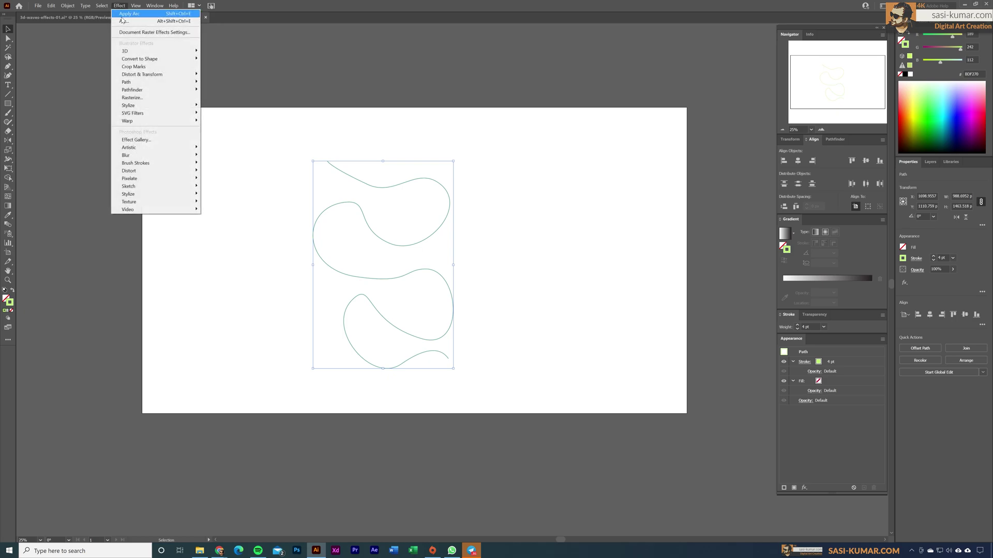
{"action": "mouse_move", "coordinate": [139, 52]}
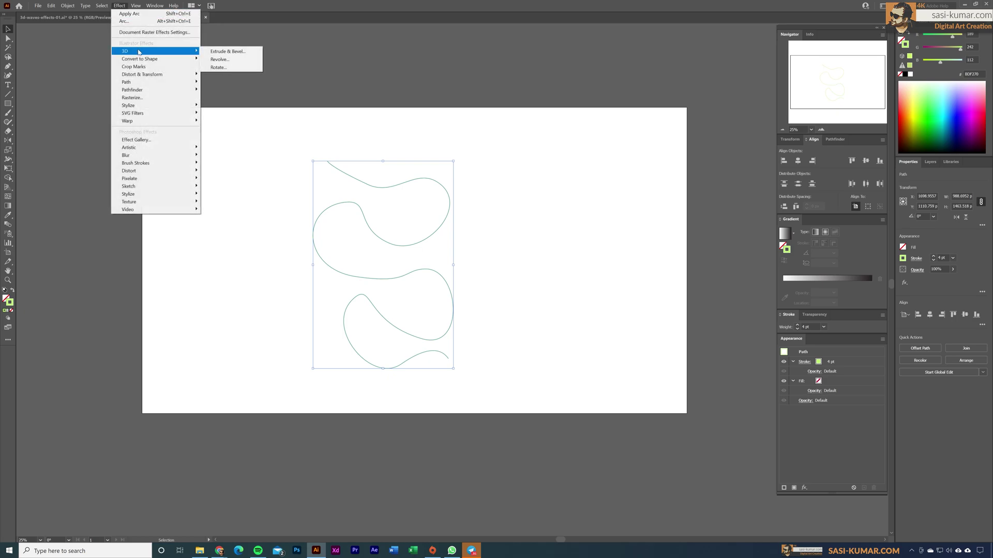
{"action": "left_click", "coordinate": [228, 51]}
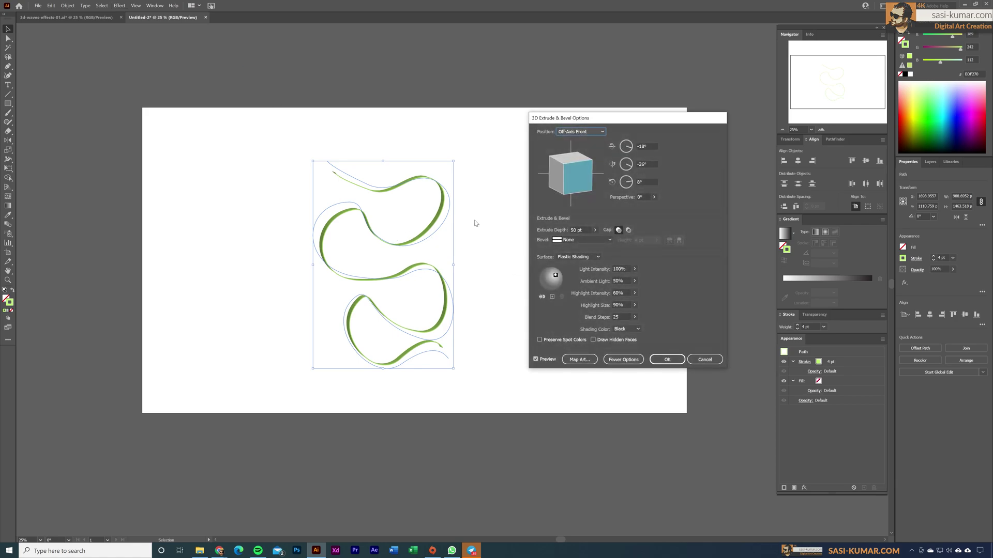
{"action": "left_click_drag", "start_coordinate": [566, 183], "coordinate": [573, 164]}
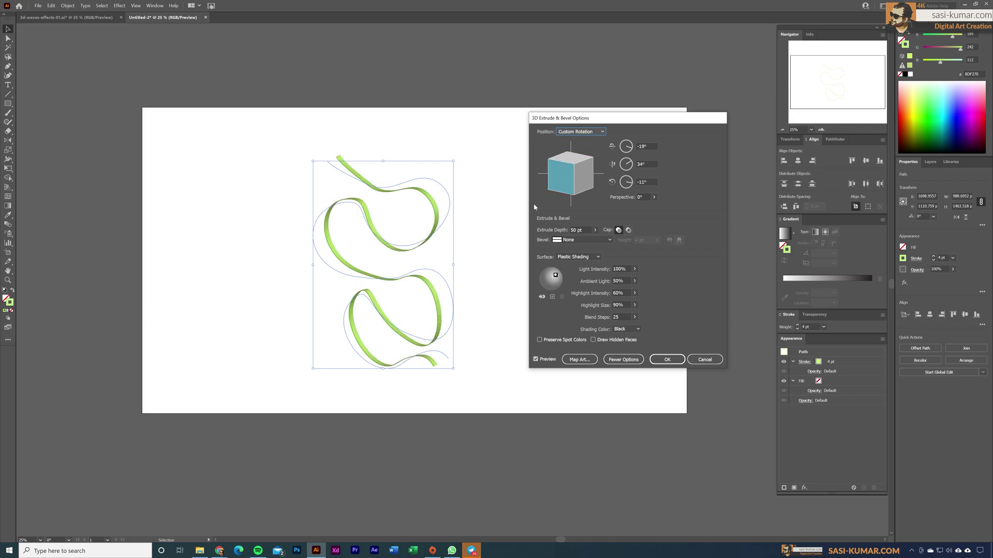
{"action": "left_click_drag", "start_coordinate": [568, 179], "coordinate": [575, 170]}
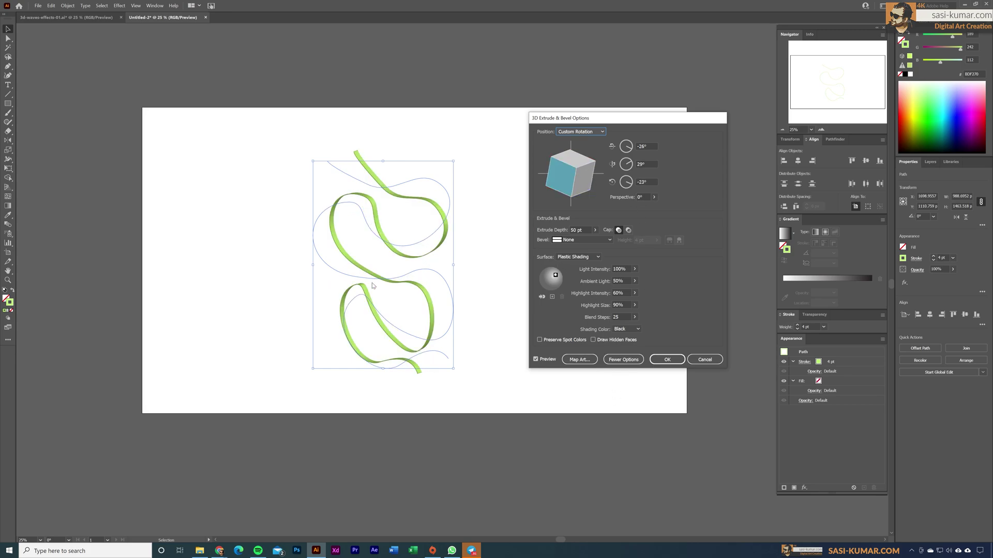
Step: Set the extrude depth of the 3D ribbon to 750 pt
{"action": "left_click", "coordinate": [595, 231]}
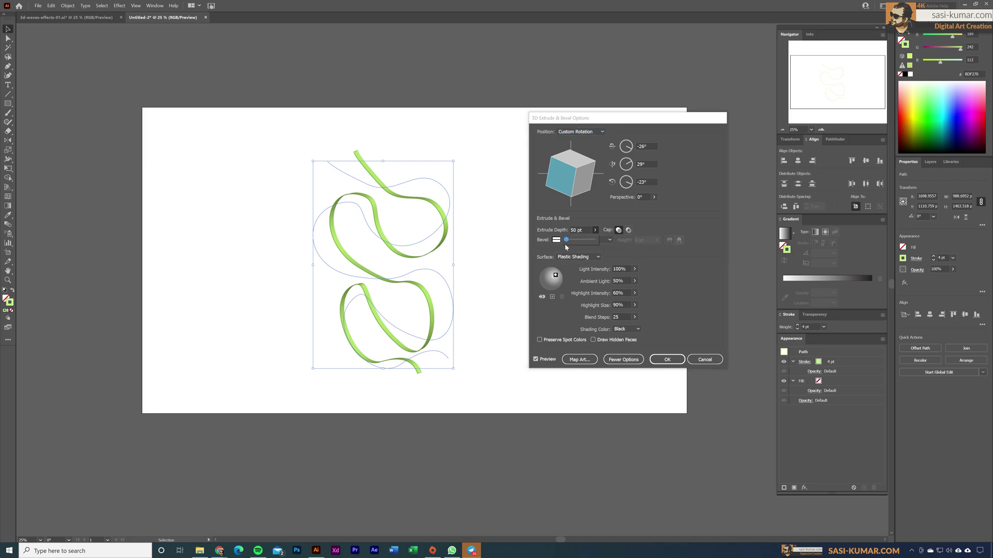
{"action": "left_click_drag", "start_coordinate": [567, 242], "coordinate": [578, 242]}
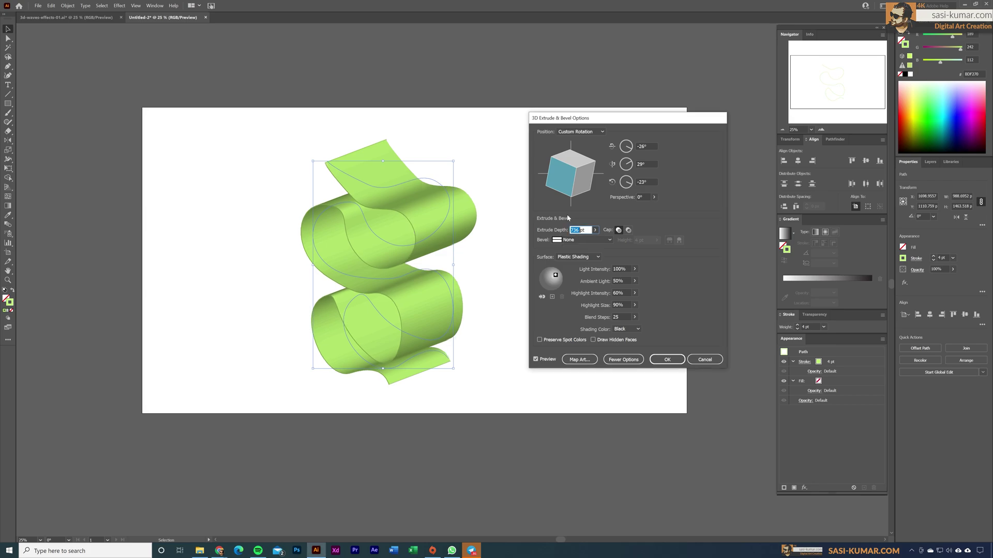
{"action": "type", "text": "750"}
Step: Map the Brush-Stroke symbol as artwork onto surface 3 of 5 of the extruded ribbon
{"action": "left_click", "coordinate": [580, 360]}
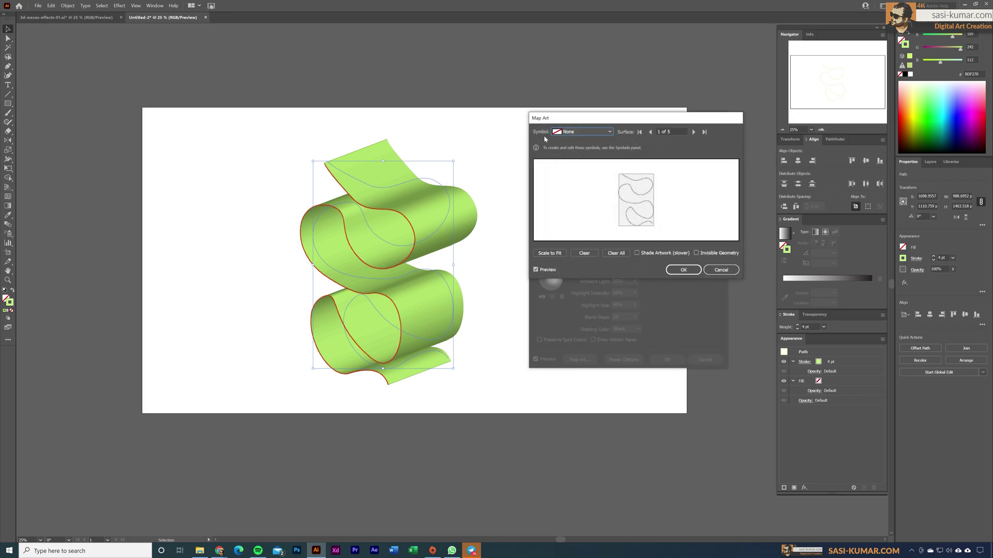
{"action": "left_click", "coordinate": [609, 132]}
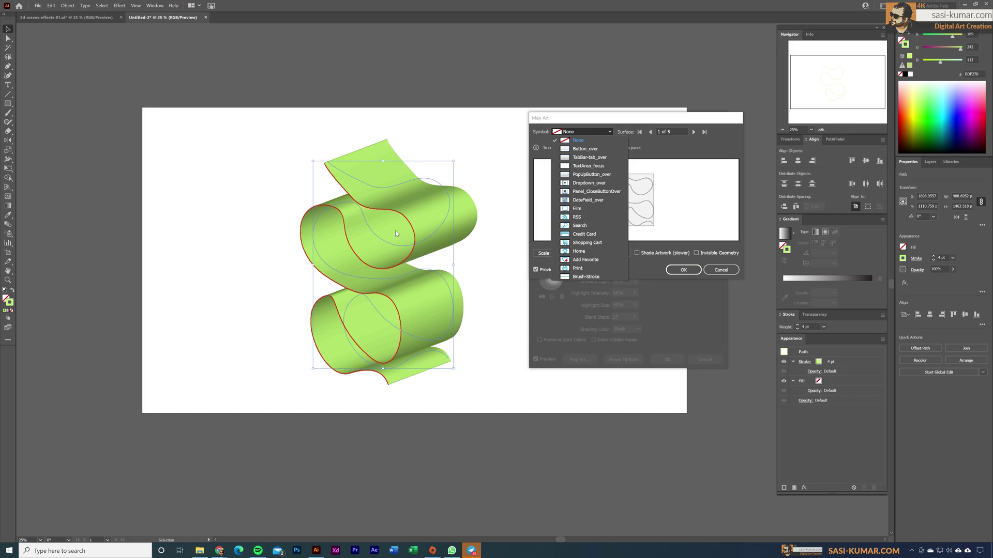
{"action": "left_click", "coordinate": [657, 159]}
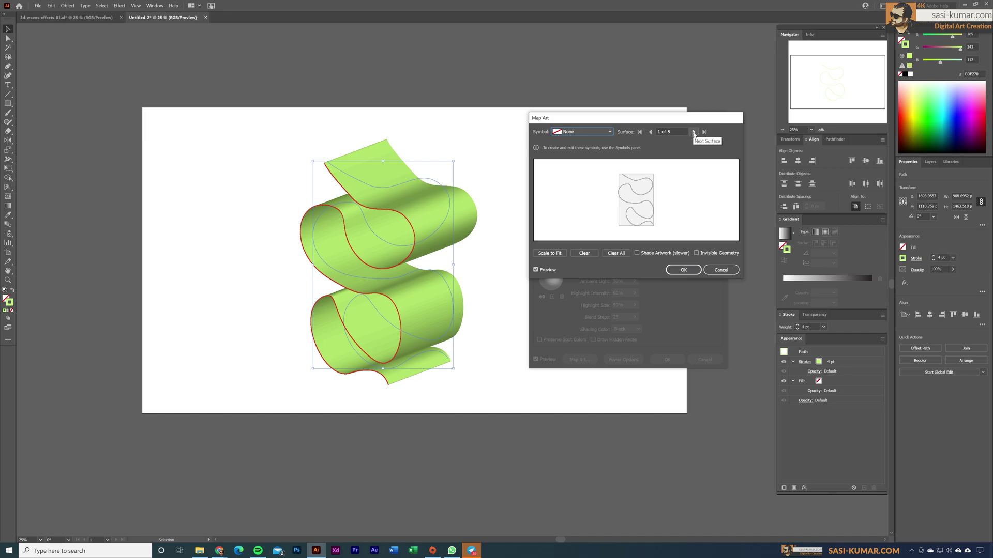
{"action": "left_click", "coordinate": [693, 133]}
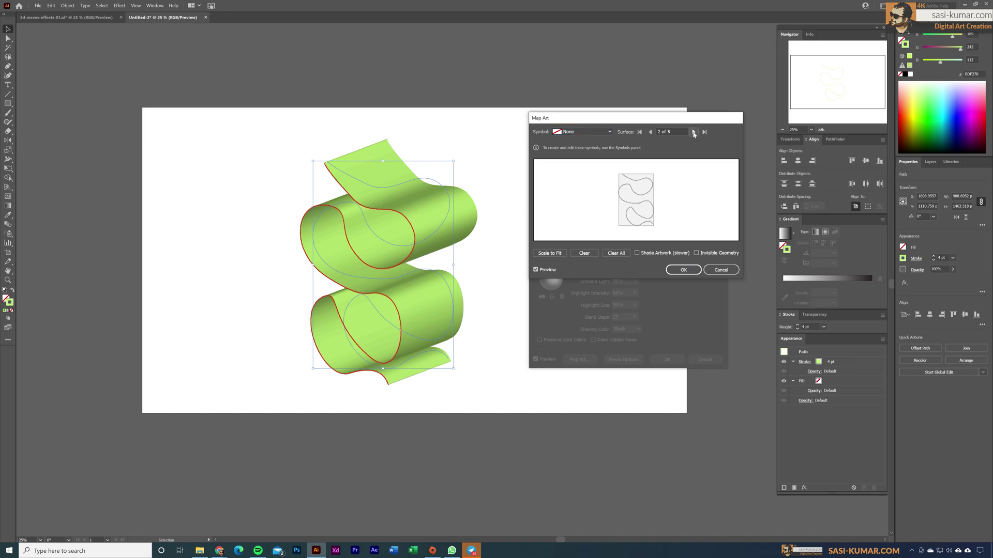
{"action": "left_click", "coordinate": [693, 133]}
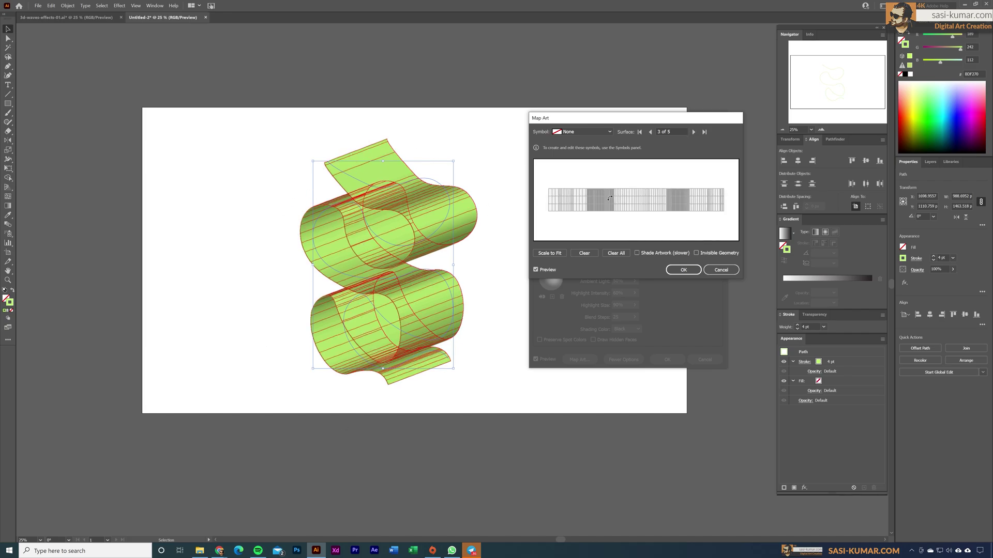
{"action": "left_click", "coordinate": [610, 132]}
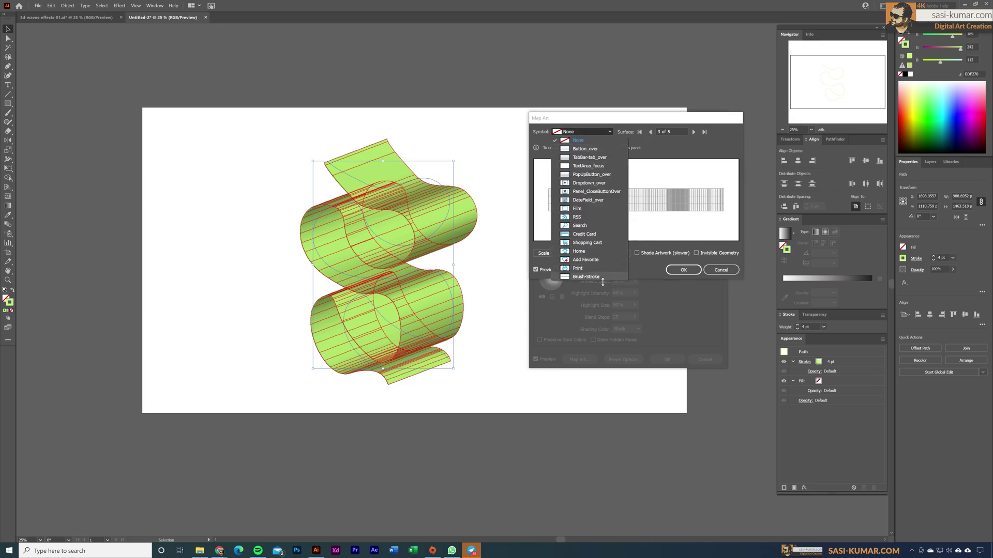
{"action": "left_click", "coordinate": [586, 277]}
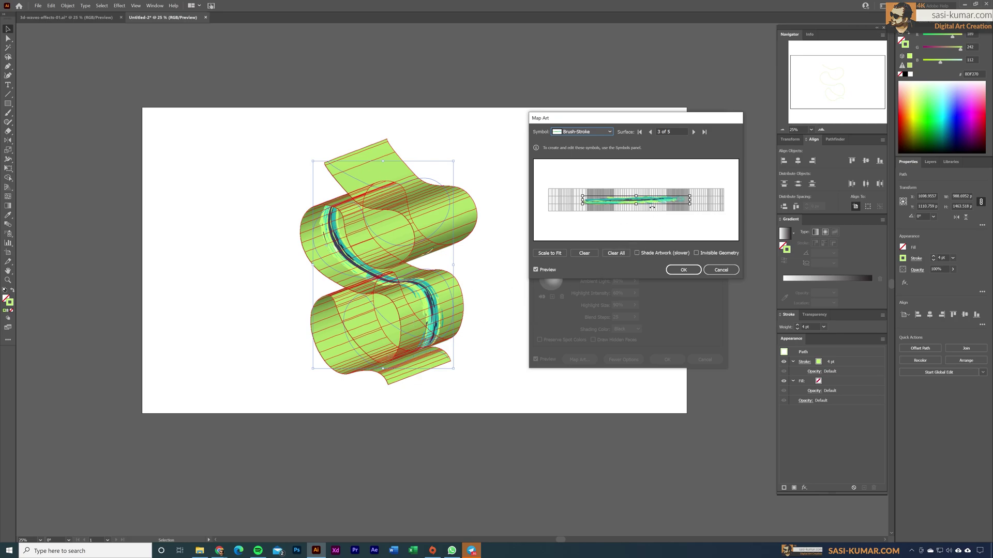
Step: Scale the mapped brush artwork to fit the surface and rotate it half a turn, slightly reducing its height
{"action": "left_click", "coordinate": [553, 254]}
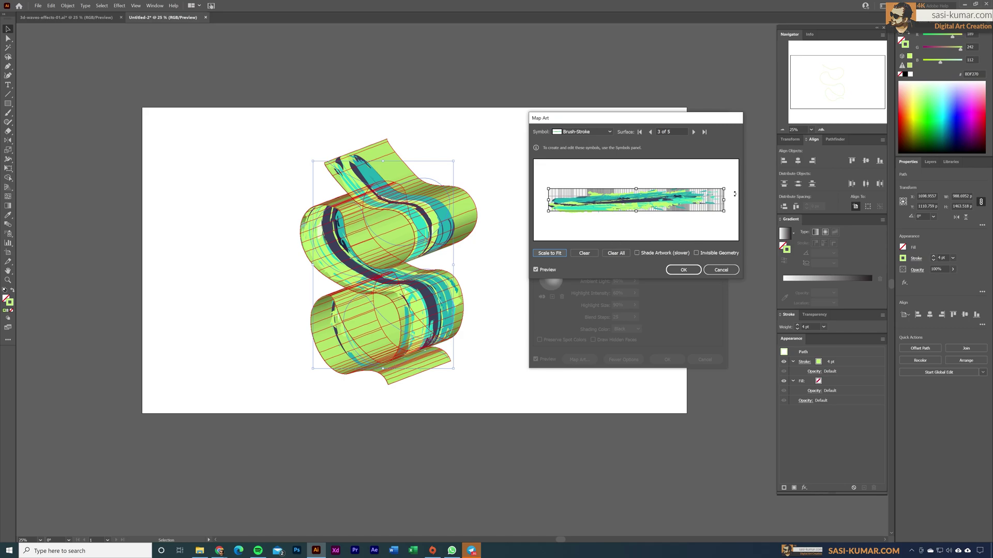
{"action": "mouse_move", "coordinate": [732, 189]}
{"action": "left_mouse_down"}
{"action": "mouse_move", "coordinate": [670, 109]}
{"action": "mouse_move", "coordinate": [565, 214]}
{"action": "left_mouse_up"}
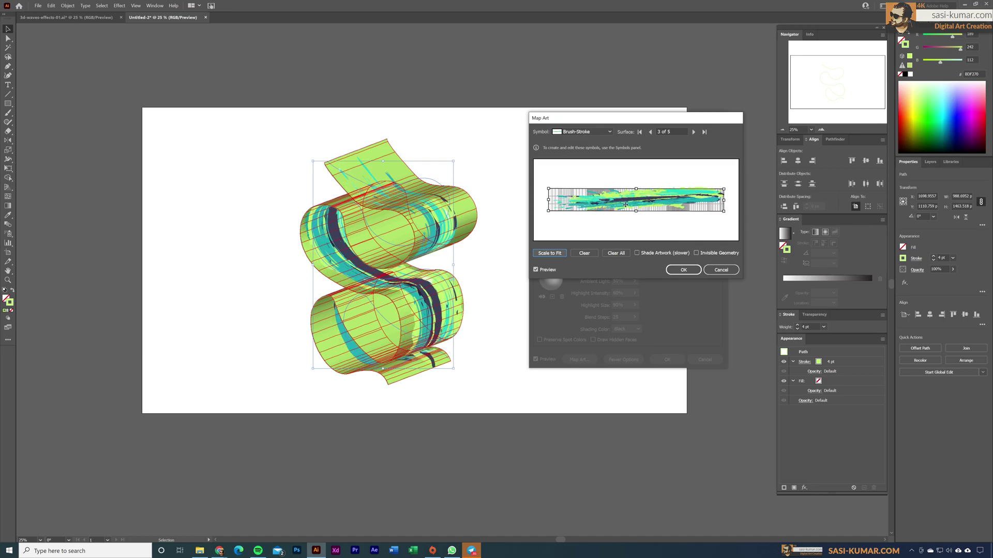
{"action": "left_click_drag", "start_coordinate": [639, 192], "coordinate": [639, 194]}
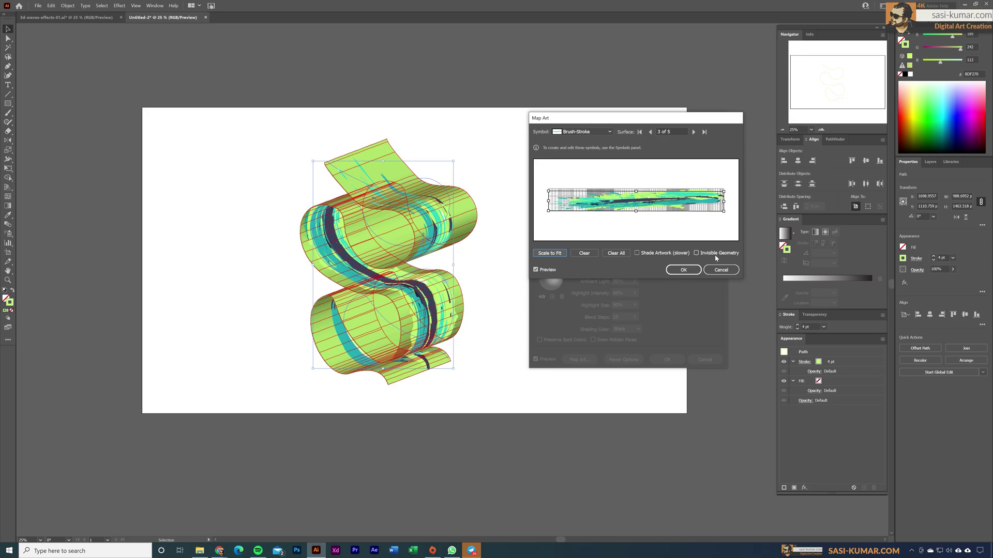
Step: Make the extrusion's geometry invisible so only the mapped artwork shows, and apply the 3D effect
{"action": "left_click", "coordinate": [696, 253]}
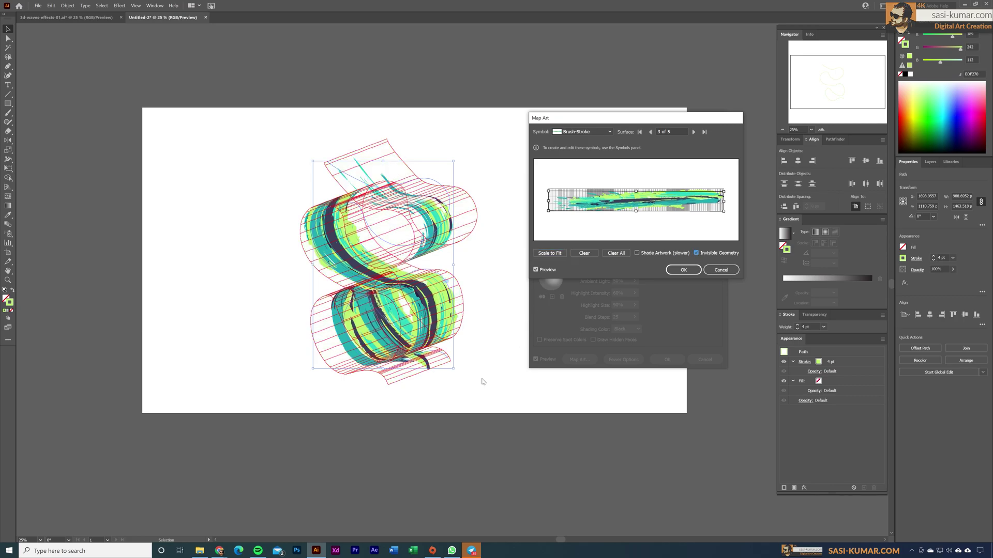
{"action": "left_click", "coordinate": [685, 271]}
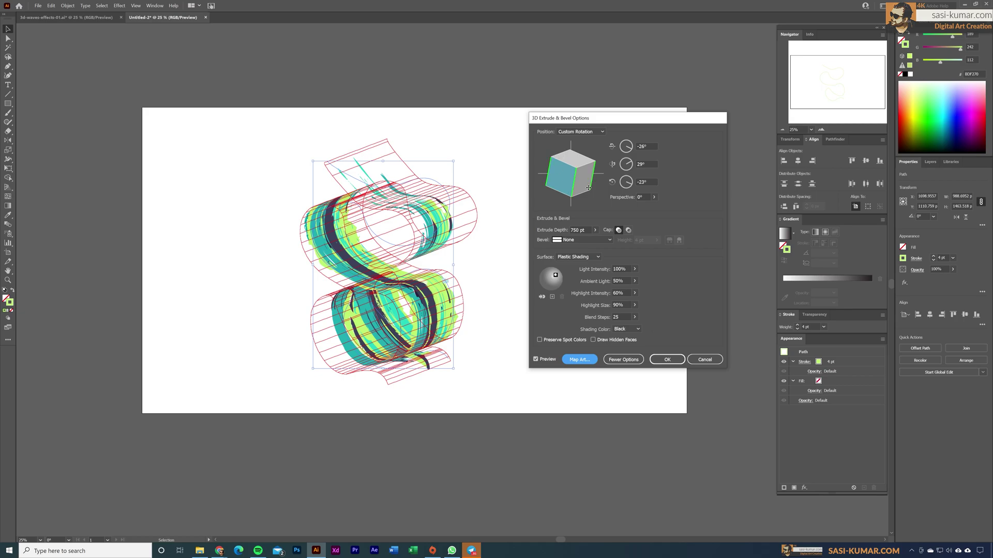
{"action": "left_click", "coordinate": [667, 360]}
{"action": "left_click", "coordinate": [558, 378]}
{"action": "left_click", "coordinate": [451, 324]}
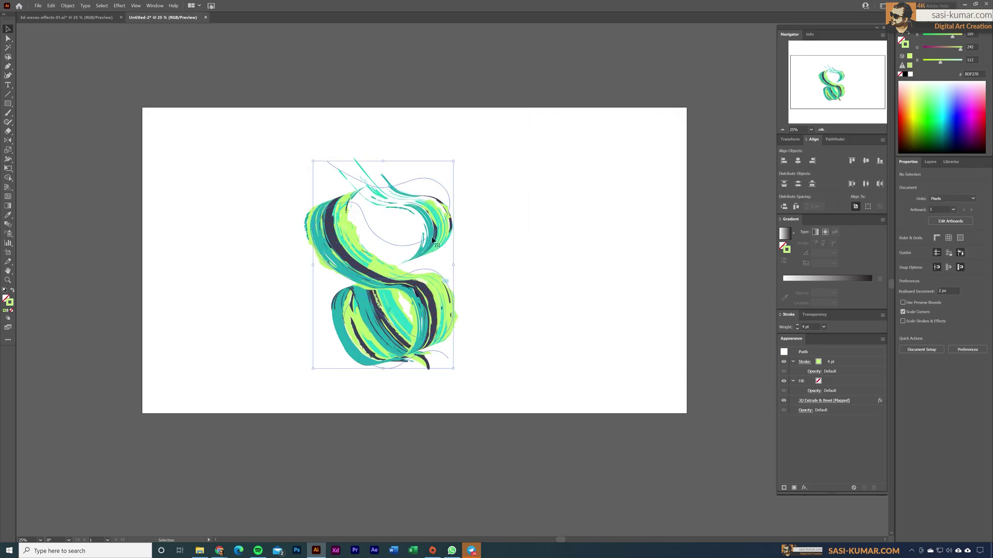
{"action": "left_click", "coordinate": [556, 256]}
Step: Adjust the handle of the anchor in the upper loop of the path to deepen that curve
{"action": "left_click", "coordinate": [436, 237]}
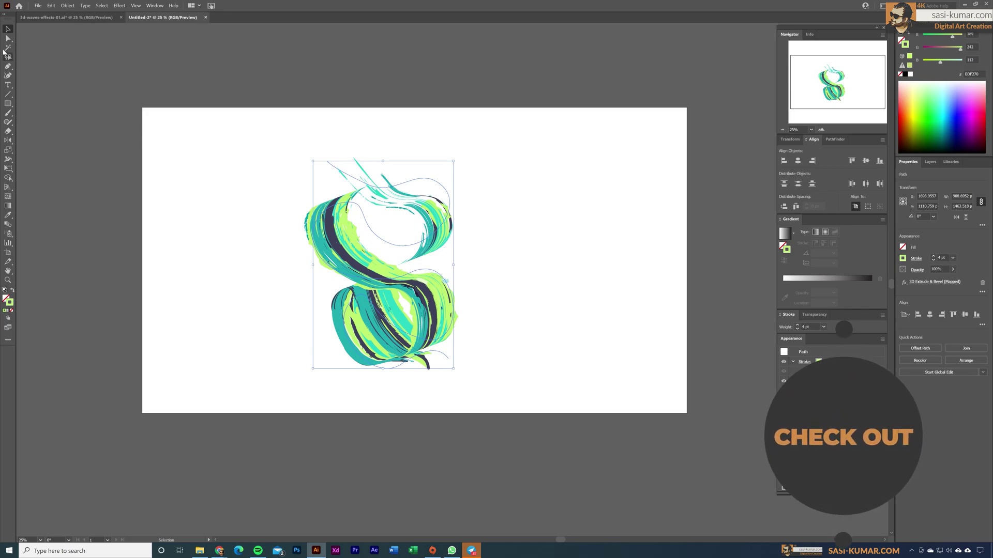
{"action": "left_click", "coordinate": [8, 38]}
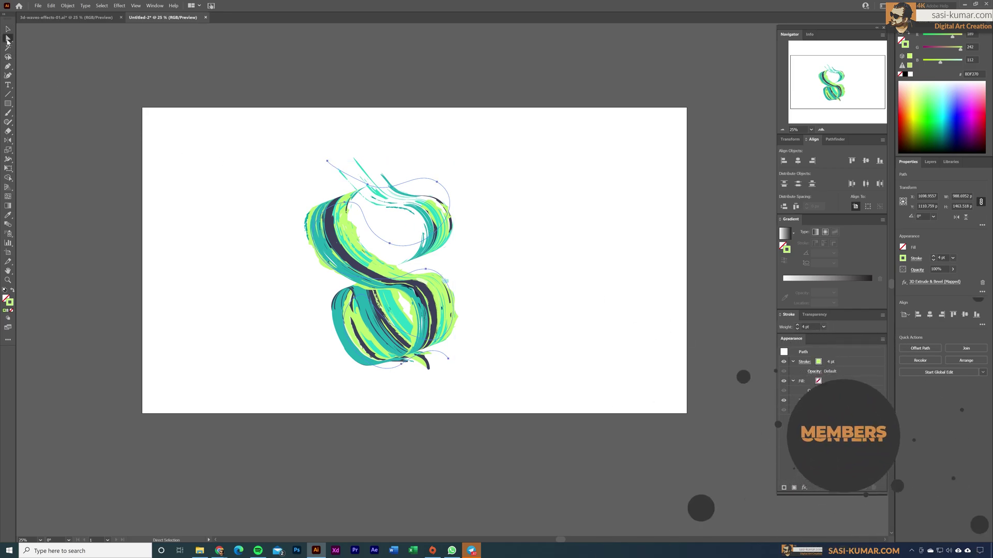
{"action": "left_click", "coordinate": [389, 242]}
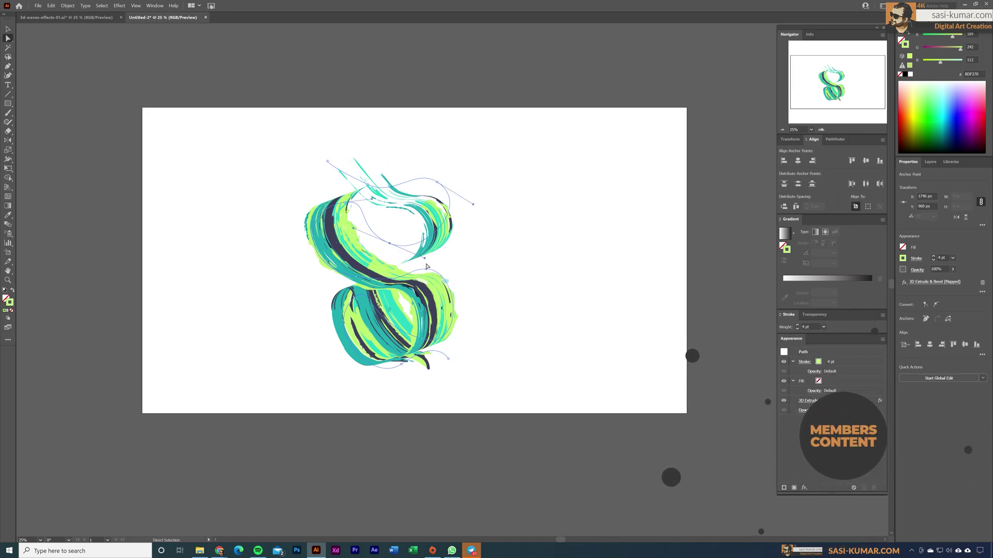
{"action": "left_click_drag", "start_coordinate": [425, 259], "coordinate": [422, 275]}
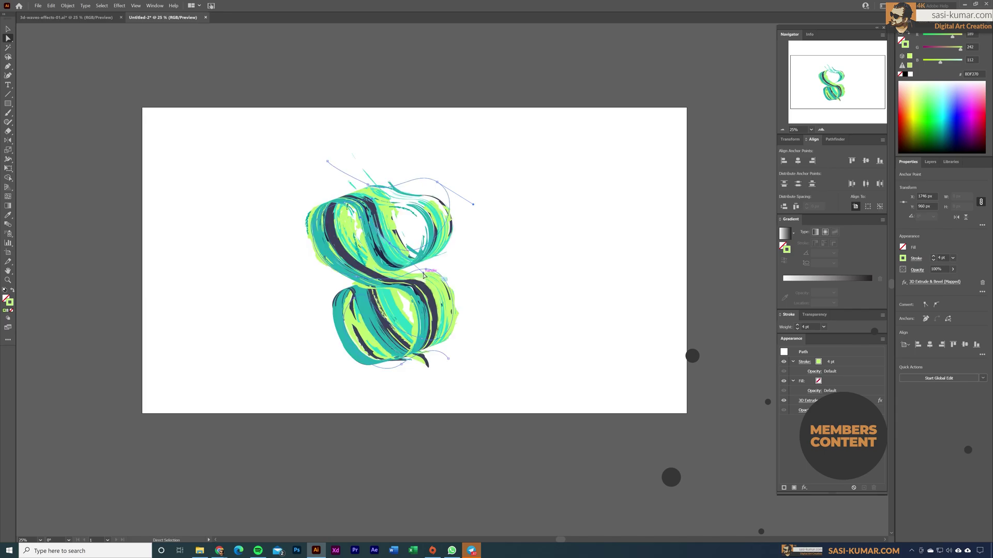
Step: Raise the upper anchors of the path and pull its starting end up beyond the artboard's top edge
{"action": "left_click_drag", "start_coordinate": [367, 185], "coordinate": [351, 128]}
{"action": "left_click_drag", "start_coordinate": [351, 128], "coordinate": [371, 115]}
{"action": "left_click_drag", "start_coordinate": [321, 159], "coordinate": [314, 143]}
{"action": "left_click_drag", "start_coordinate": [360, 177], "coordinate": [359, 166]}
{"action": "left_click_drag", "start_coordinate": [371, 115], "coordinate": [380, 94]}
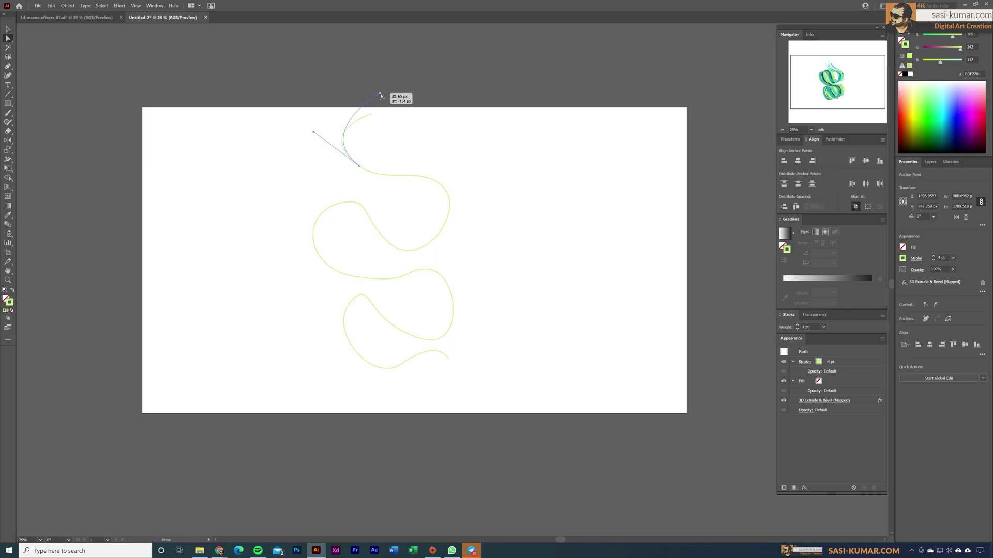
{"action": "left_click_drag", "start_coordinate": [380, 94], "coordinate": [381, 93]}
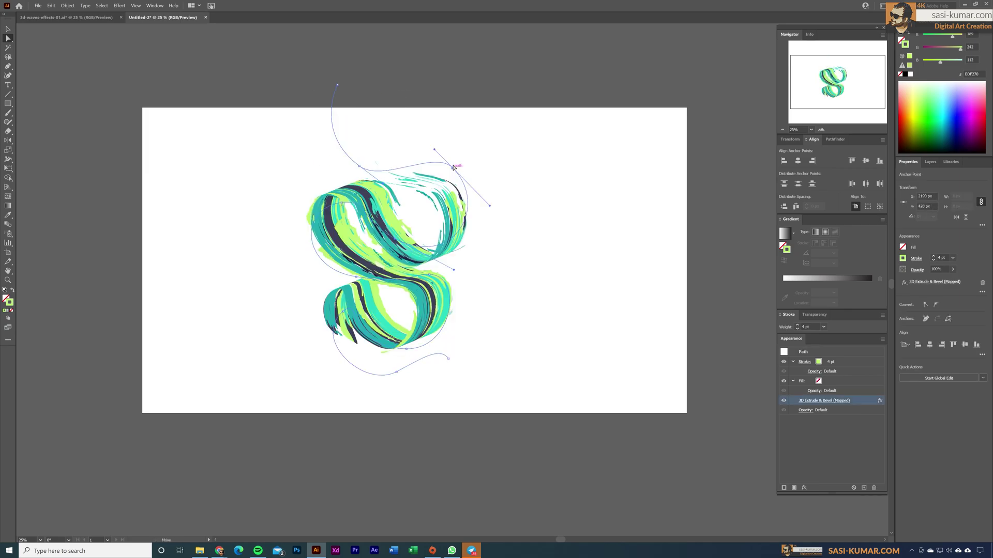
Step: Reposition the path's starting end farther above the artboard and curve it outward to the right
{"action": "left_click_drag", "start_coordinate": [360, 166], "coordinate": [359, 160]}
{"action": "left_click_drag", "start_coordinate": [313, 125], "coordinate": [318, 119]}
{"action": "left_click_drag", "start_coordinate": [337, 86], "coordinate": [365, 53]}
{"action": "left_click_drag", "start_coordinate": [365, 52], "coordinate": [357, 80]}
{"action": "left_click_drag", "start_coordinate": [369, 170], "coordinate": [350, 159]}
{"action": "left_click_drag", "start_coordinate": [357, 81], "coordinate": [382, 67]}
{"action": "left_click_drag", "start_coordinate": [381, 67], "coordinate": [414, 61]}
{"action": "left_click_drag", "start_coordinate": [414, 60], "coordinate": [418, 59]}
Step: Widen the lowest loop of the path by moving its anchors and the tail end outward
{"action": "left_click_drag", "start_coordinate": [397, 371], "coordinate": [402, 385]}
{"action": "left_click_drag", "start_coordinate": [448, 358], "coordinate": [472, 377]}
{"action": "left_click_drag", "start_coordinate": [343, 310], "coordinate": [331, 319]}
Step: Fine-tune the path's starting end and the two uppermost bends to smooth the flow of the mapped brush stroke
{"action": "left_click_drag", "start_coordinate": [417, 59], "coordinate": [400, 69]}
{"action": "left_click_drag", "start_coordinate": [350, 158], "coordinate": [349, 153]}
{"action": "left_click_drag", "start_coordinate": [400, 70], "coordinate": [400, 74]}
{"action": "left_click", "coordinate": [453, 161]}
{"action": "left_click_drag", "start_coordinate": [492, 200], "coordinate": [502, 207]}
{"action": "left_click_drag", "start_coordinate": [453, 162], "coordinate": [452, 163]}
{"action": "left_click_drag", "start_coordinate": [349, 152], "coordinate": [348, 150]}
{"action": "key", "text": "ctrl+z"}
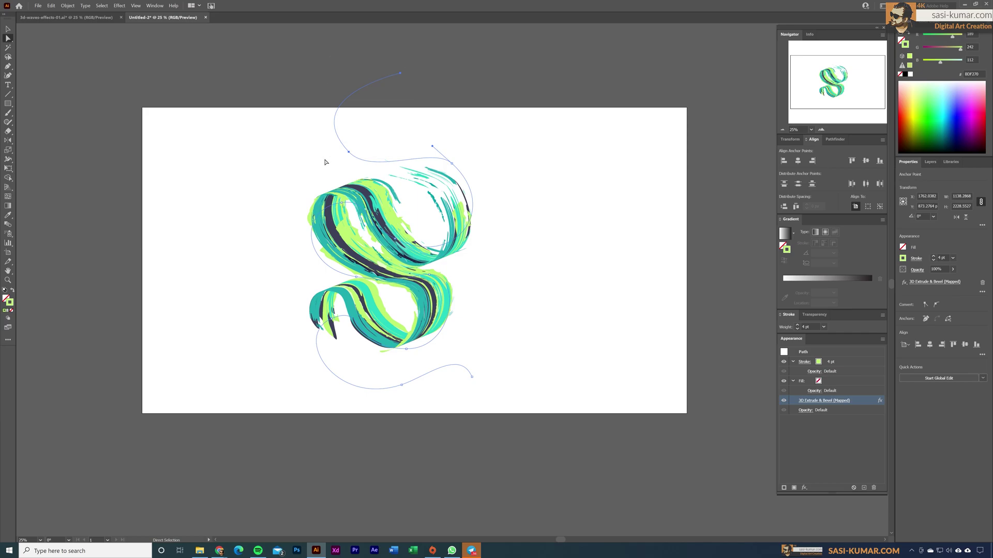
{"action": "left_click_drag", "start_coordinate": [349, 155], "coordinate": [347, 152]}
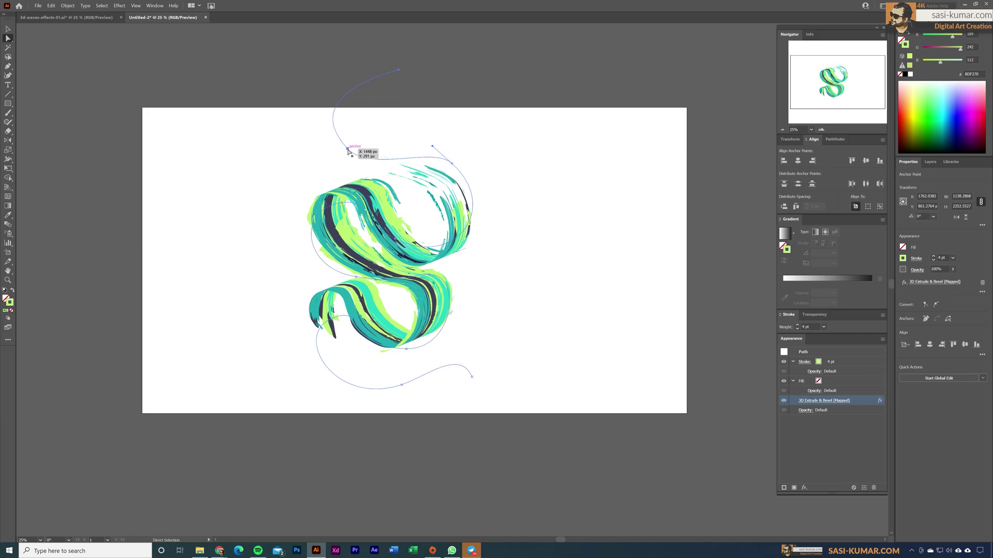
{"action": "left_click_drag", "start_coordinate": [348, 151], "coordinate": [346, 148]}
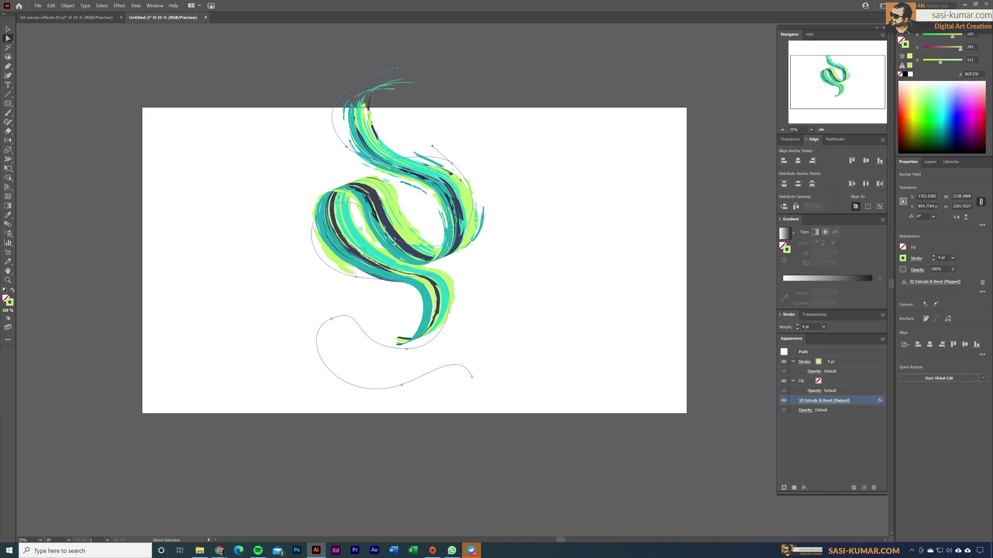
Step: Check the fit of the Brush-Stroke symbol on surface 3 in the Map Art settings of the 3D Extrude & Bevel effect
{"action": "left_click", "coordinate": [825, 403]}
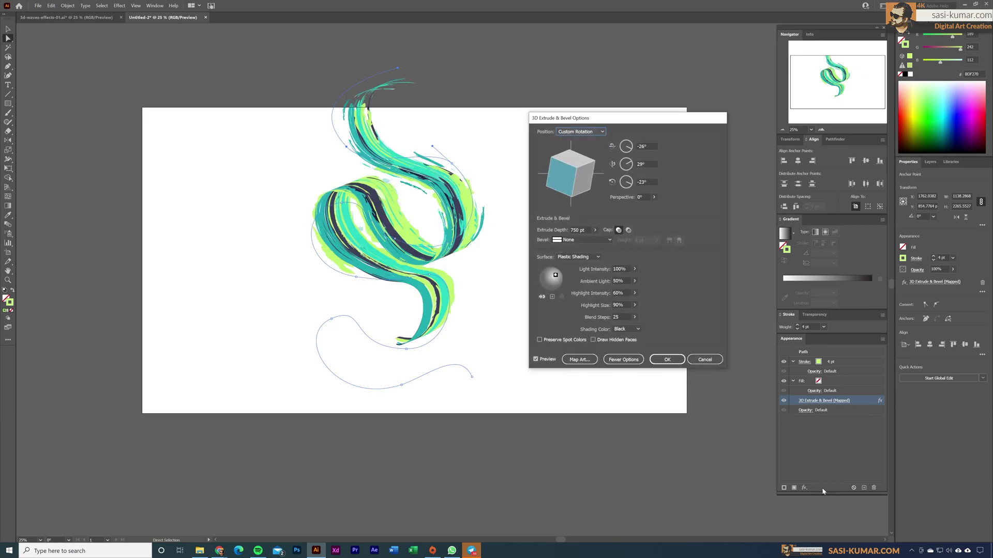
{"action": "left_click", "coordinate": [579, 359]}
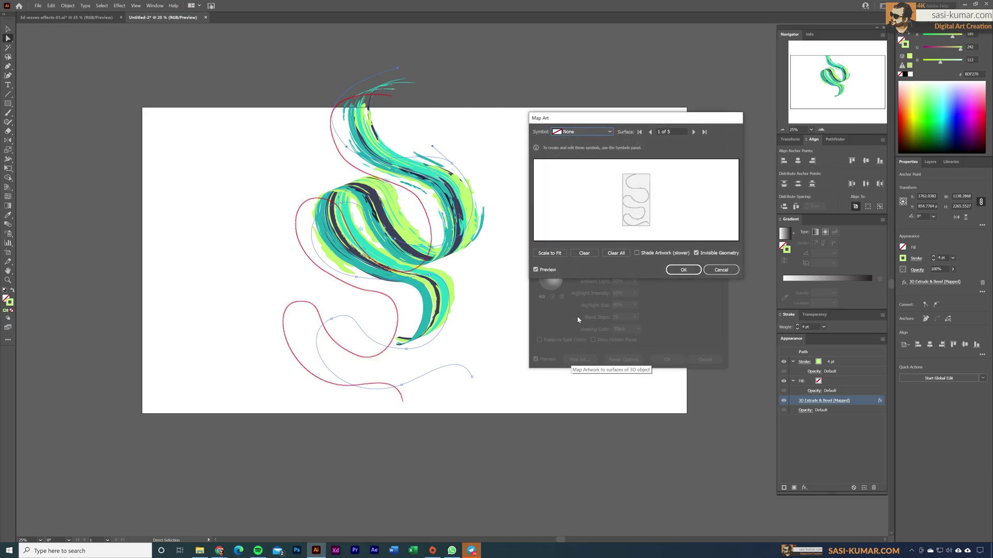
{"action": "left_click", "coordinate": [693, 132]}
{"action": "left_click", "coordinate": [693, 132]}
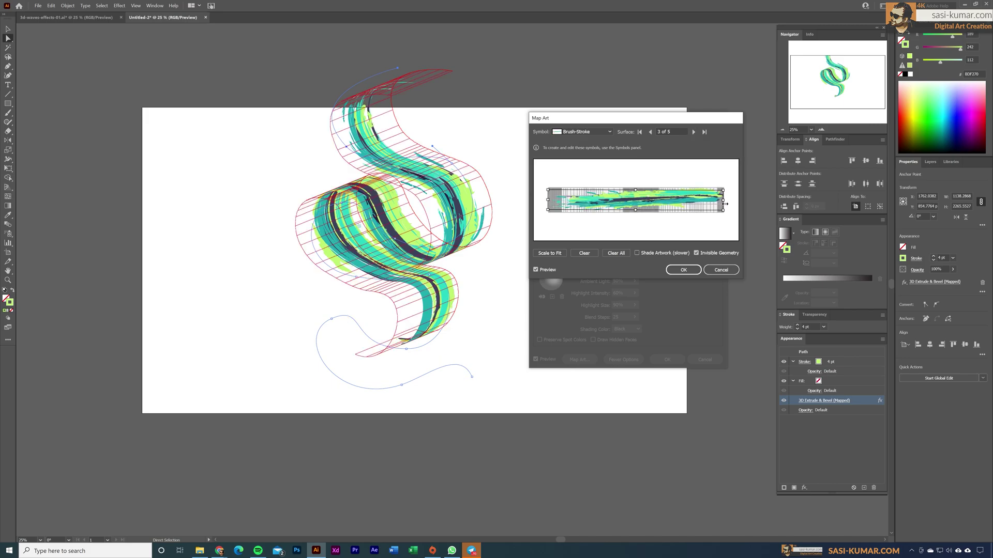
{"action": "left_click", "coordinate": [683, 269]}
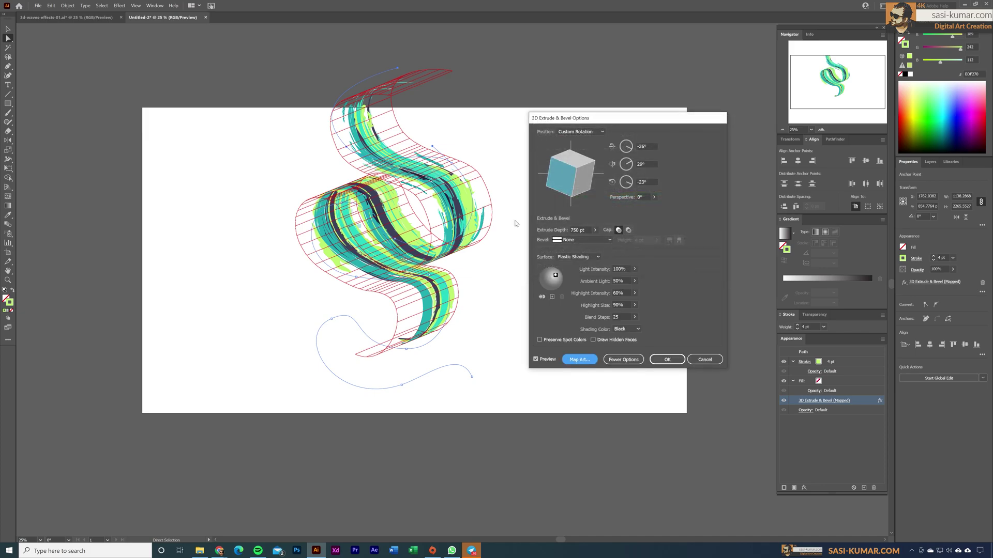
{"action": "left_click", "coordinate": [667, 360]}
Step: Reshape the path's lower bend, raise the upper-right anchor slightly and adjust that anchor's curve handle outward
{"action": "left_click_drag", "start_coordinate": [406, 349], "coordinate": [469, 351]}
{"action": "left_click_drag", "start_coordinate": [451, 162], "coordinate": [450, 155]}
{"action": "left_click_drag", "start_coordinate": [502, 191], "coordinate": [508, 195]}
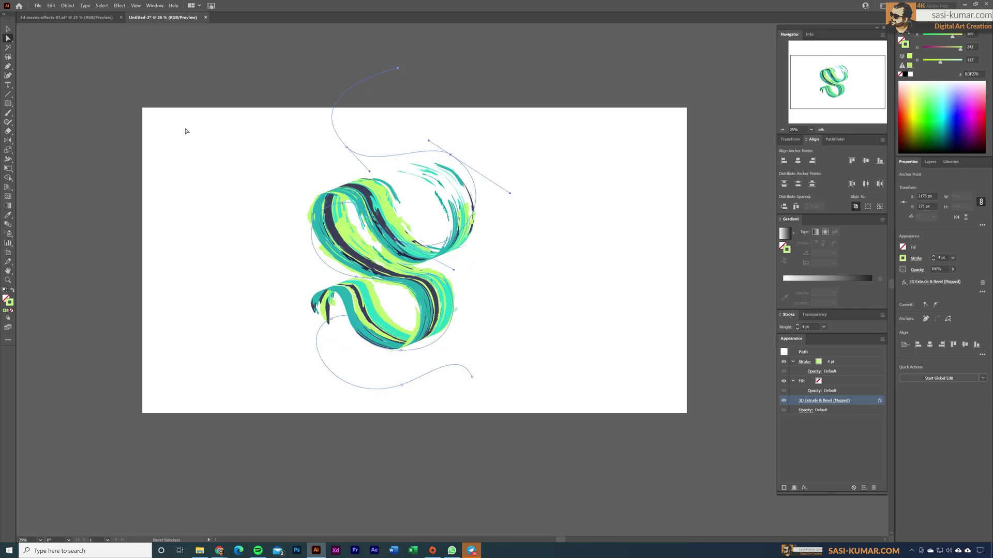
Step: Expand the appearance of the 3D-mapped path into editable artwork
{"action": "left_click", "coordinate": [68, 6]}
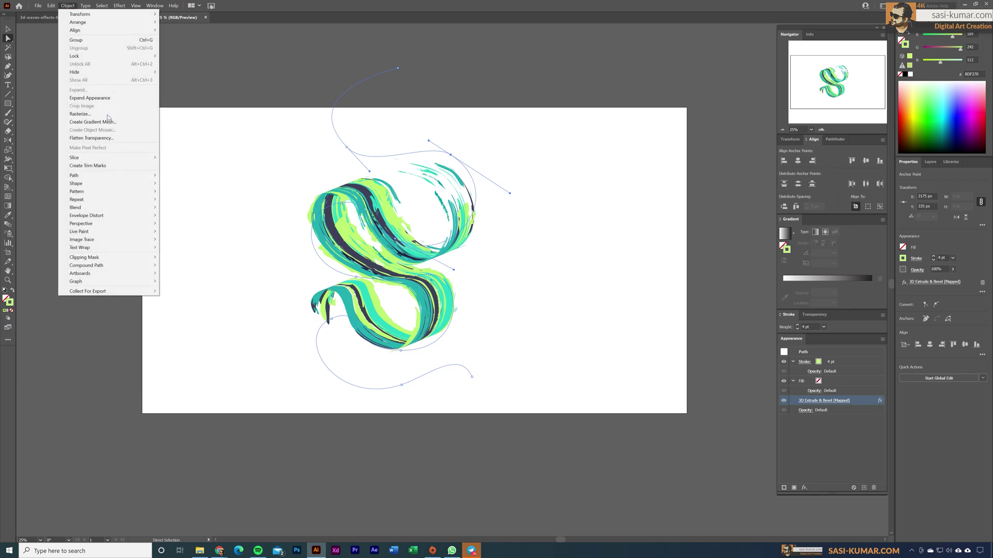
{"action": "left_click", "coordinate": [101, 98]}
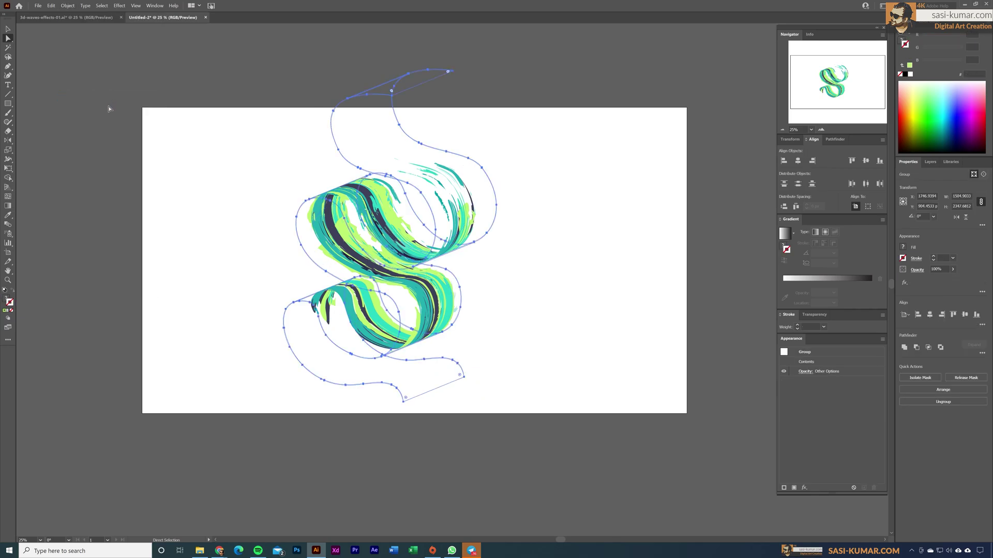
{"action": "left_click", "coordinate": [8, 30]}
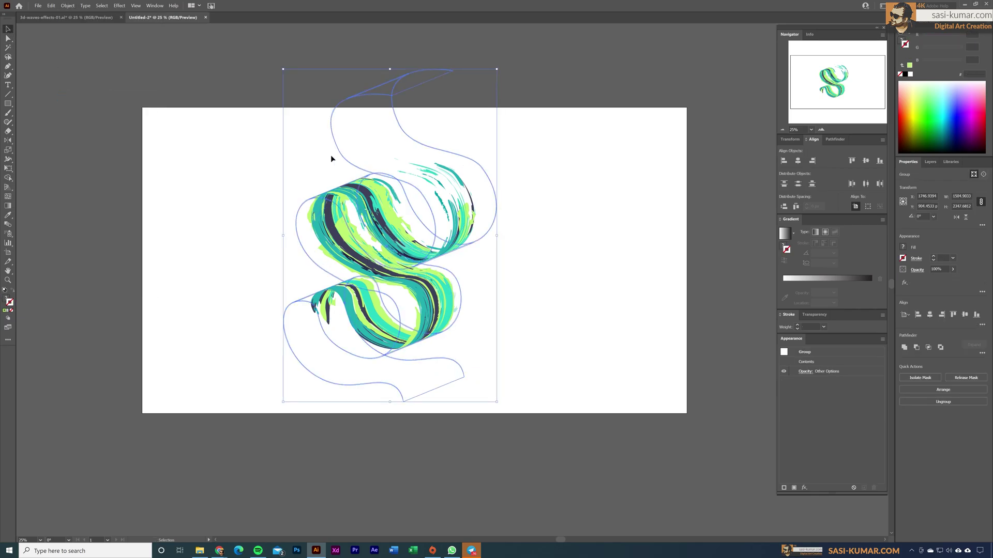
Step: Ungroup the expanded artwork twice to separate it into individual clip groups
{"action": "left_click", "coordinate": [568, 95]}
{"action": "left_click", "coordinate": [438, 197]}
{"action": "right_click", "coordinate": [438, 195]}
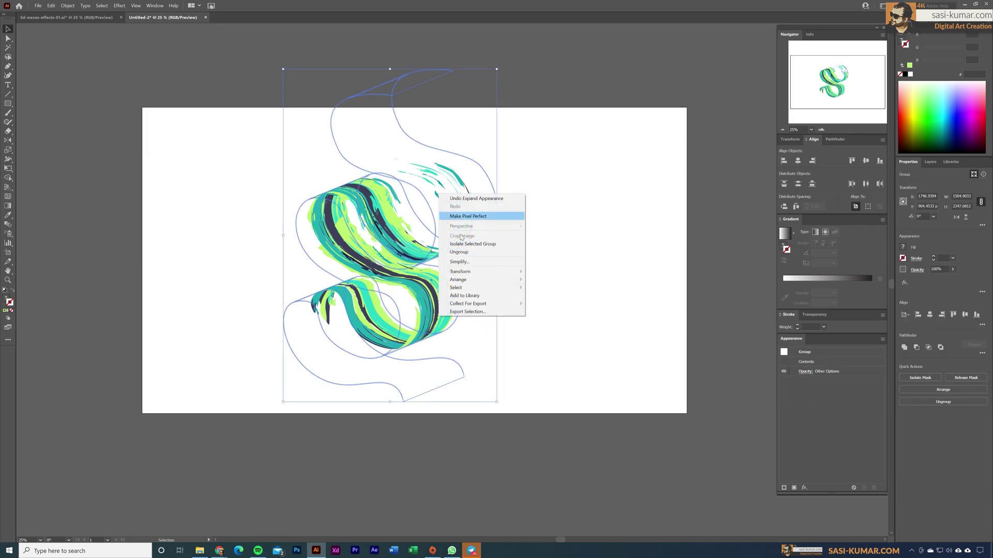
{"action": "left_click", "coordinate": [475, 252]}
{"action": "left_click", "coordinate": [621, 230]}
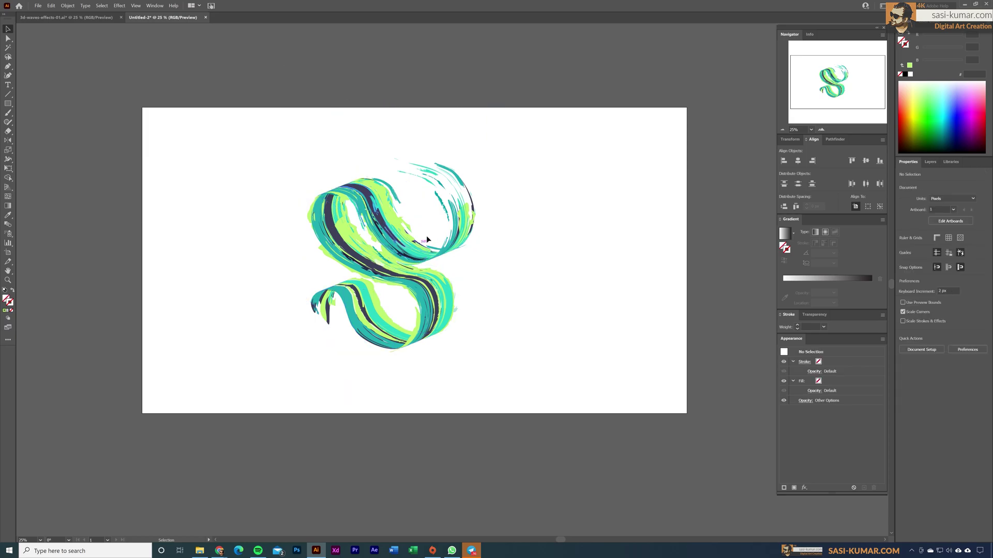
{"action": "left_click", "coordinate": [462, 228]}
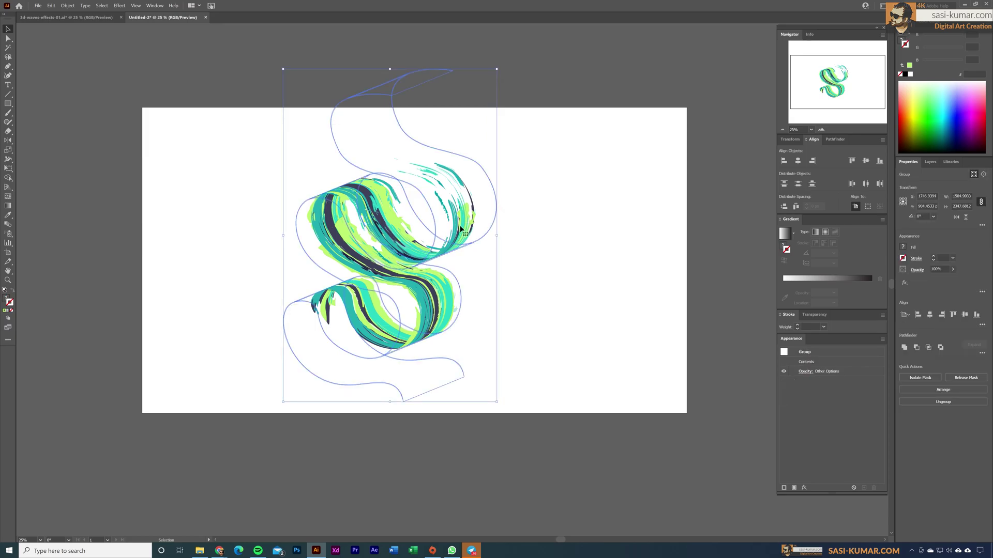
{"action": "right_click", "coordinate": [460, 228]}
{"action": "left_click", "coordinate": [494, 286]}
{"action": "left_click", "coordinate": [568, 264]}
Step: Try moving the separated clip groups one by one and undo each move
{"action": "left_click", "coordinate": [482, 228]}
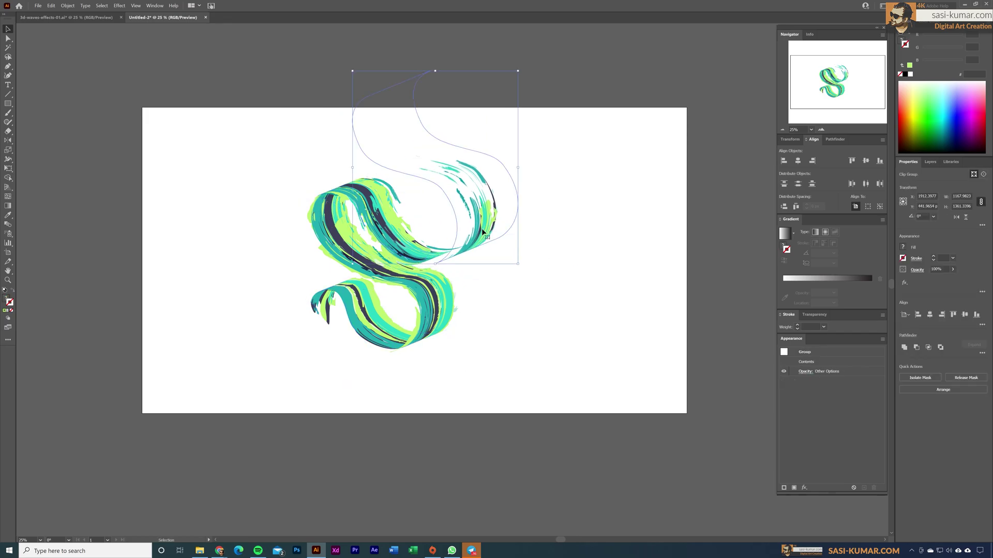
{"action": "left_click", "coordinate": [373, 230]}
{"action": "left_click_drag", "start_coordinate": [373, 230], "coordinate": [373, 203]}
{"action": "key", "text": "ctrl+z"}
{"action": "left_click", "coordinate": [332, 239]}
{"action": "left_click_drag", "start_coordinate": [332, 239], "coordinate": [329, 241]}
{"action": "left_click", "coordinate": [300, 263]}
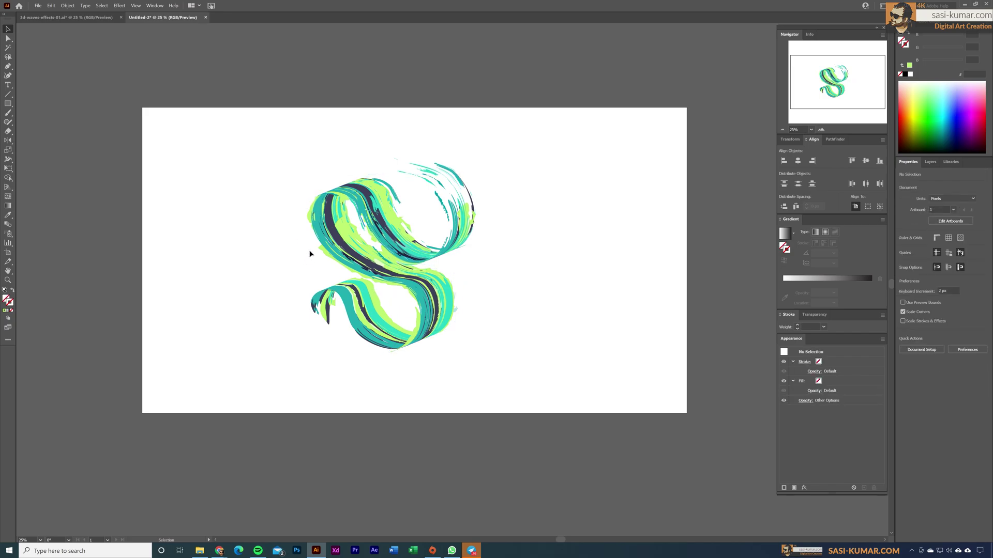
{"action": "left_click", "coordinate": [322, 294]}
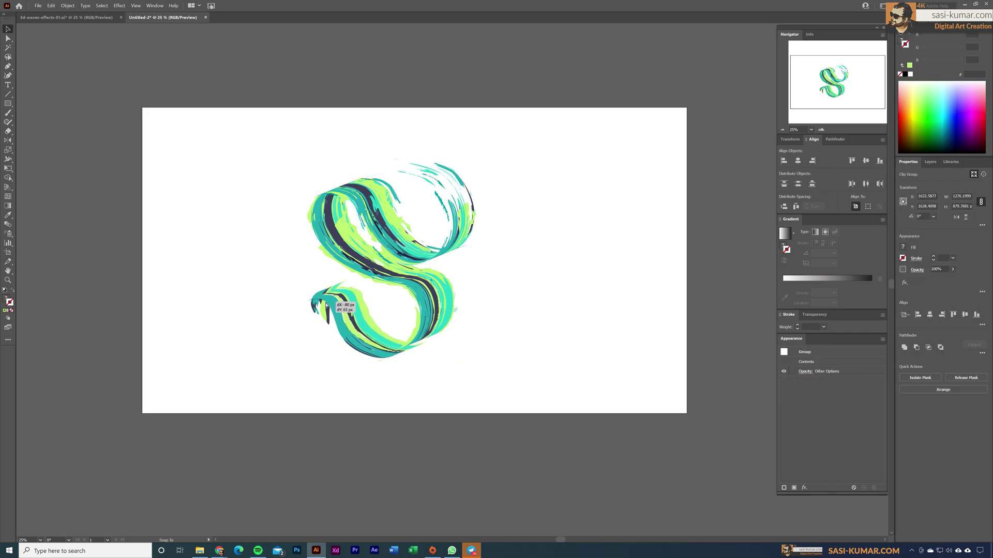
{"action": "left_click", "coordinate": [367, 376]}
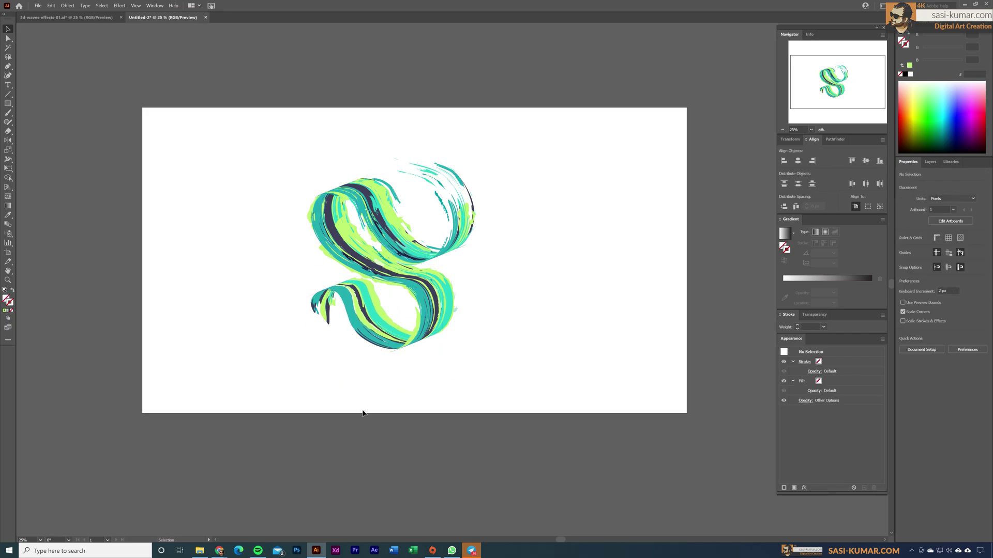
Step: Release the clipping masks of the upper-right section and the upper front section of the ribbon
{"action": "left_click", "coordinate": [467, 221]}
{"action": "right_click", "coordinate": [467, 221]}
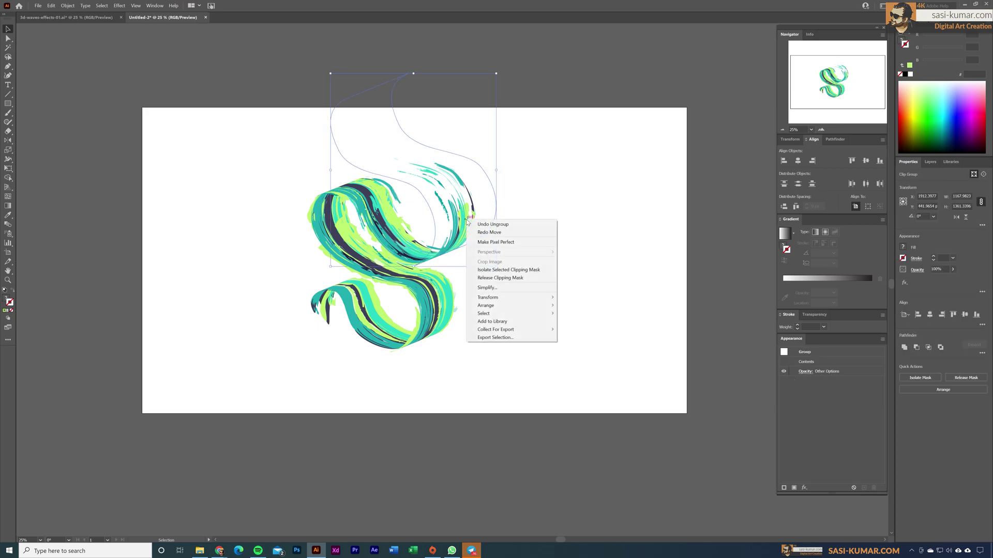
{"action": "left_click", "coordinate": [499, 278]}
{"action": "left_click", "coordinate": [645, 295]}
{"action": "right_click", "coordinate": [385, 220]}
{"action": "left_click", "coordinate": [418, 277]}
Step: Release the clipping masks of the ribbon's lower-right section and its lower-left end
{"action": "left_click", "coordinate": [461, 317]}
{"action": "right_click", "coordinate": [424, 311]}
{"action": "left_click", "coordinate": [454, 368]}
{"action": "left_click", "coordinate": [454, 367]}
{"action": "left_click", "coordinate": [327, 312]}
{"action": "right_click", "coordinate": [326, 312]}
{"action": "left_click", "coordinate": [357, 371]}
Step: Check the released ribbon sections by selecting them one after another, then clear the selection
{"action": "left_click", "coordinate": [364, 311]}
{"action": "left_click", "coordinate": [408, 279]}
{"action": "left_click", "coordinate": [386, 220]}
{"action": "left_click", "coordinate": [466, 222]}
{"action": "left_click", "coordinate": [532, 250]}
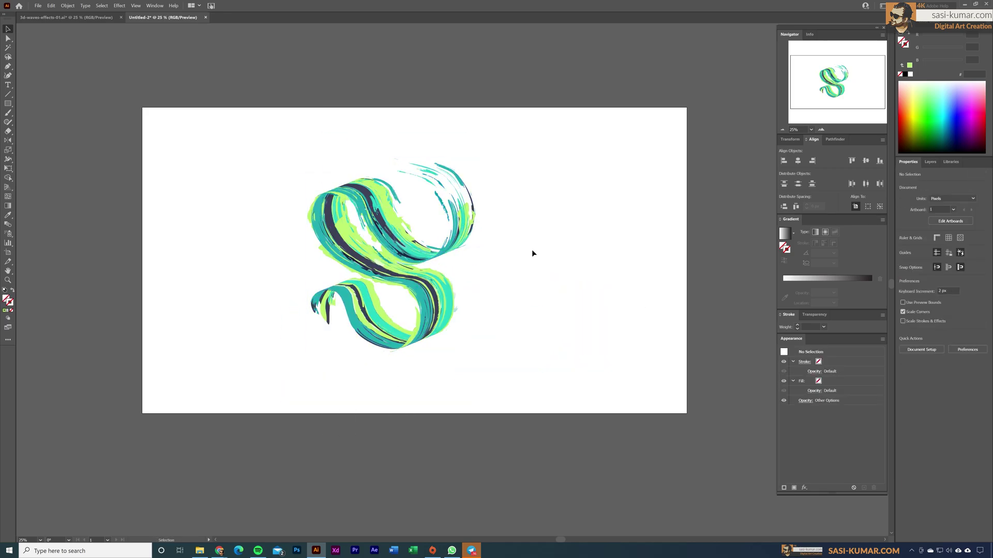
Step: Select all brush-stroke sections of the ribbon together and cut them to the clipboard
{"action": "left_click", "coordinate": [471, 223]}
{"action": "left_click", "coordinate": [369, 216], "text": "shift"}
{"action": "left_click", "coordinate": [344, 253], "text": "shift"}
{"action": "left_click", "coordinate": [364, 321], "text": "shift"}
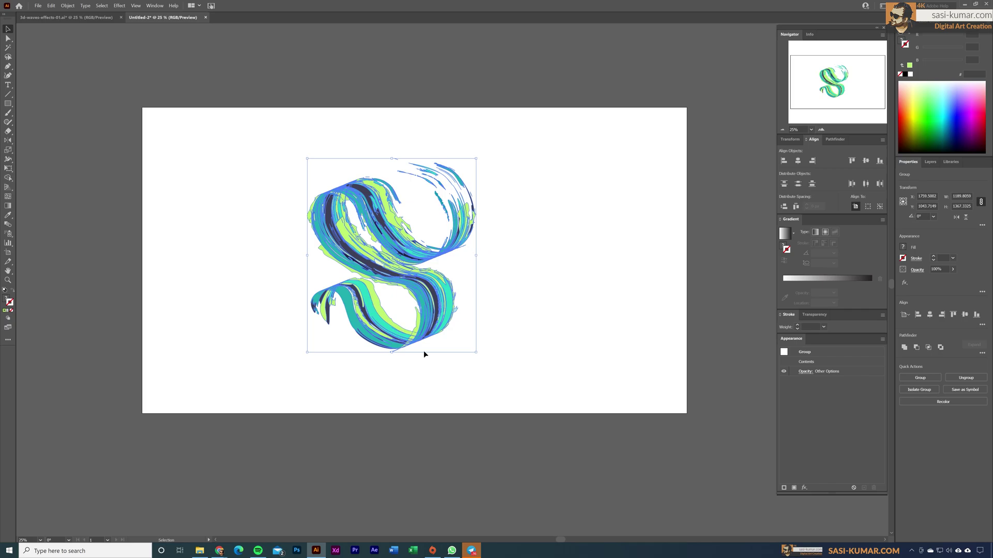
{"action": "left_click_drag", "start_coordinate": [429, 318], "coordinate": [510, 203]}
{"action": "key", "text": "ctrl+z"}
{"action": "key", "text": "a"}
{"action": "key", "text": "ctrl+x"}
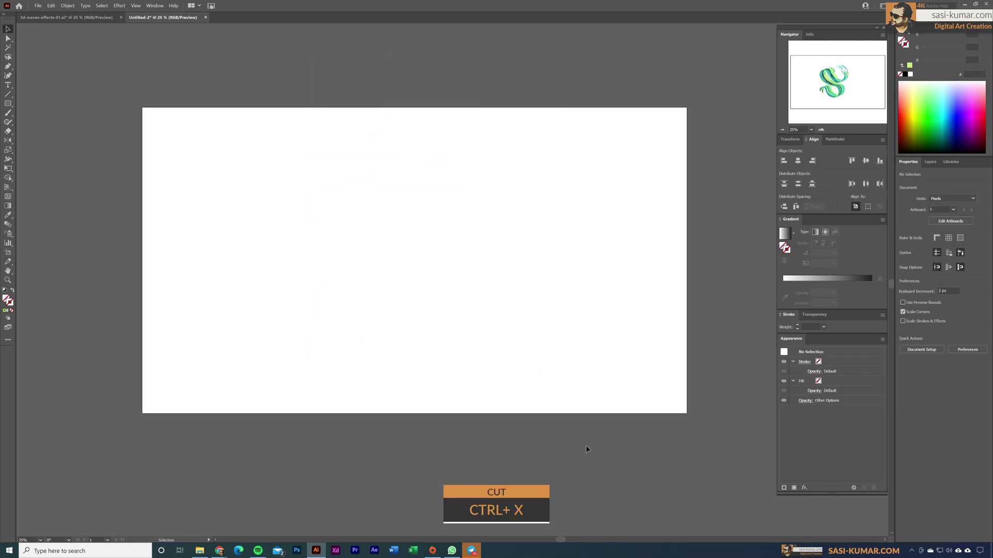
Step: Remove the leftover invisible paths across the whole artboard and paste the cut brush-stroke sections back in place
{"action": "left_click_drag", "start_coordinate": [642, 452], "coordinate": [138, 7]}
{"action": "left_click", "coordinate": [590, 461]}
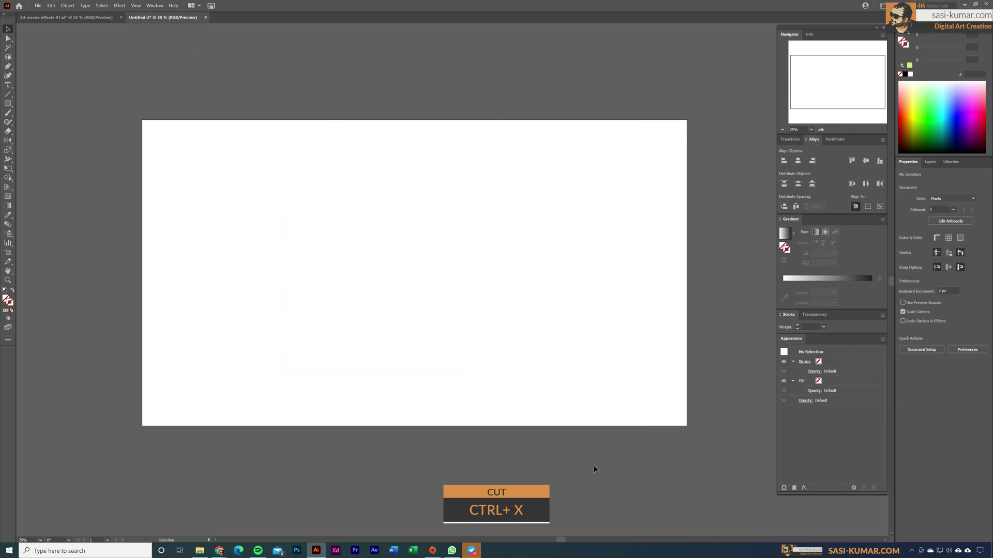
{"action": "left_click_drag", "start_coordinate": [590, 461], "coordinate": [191, 24]}
{"action": "key", "text": "ctrl+x"}
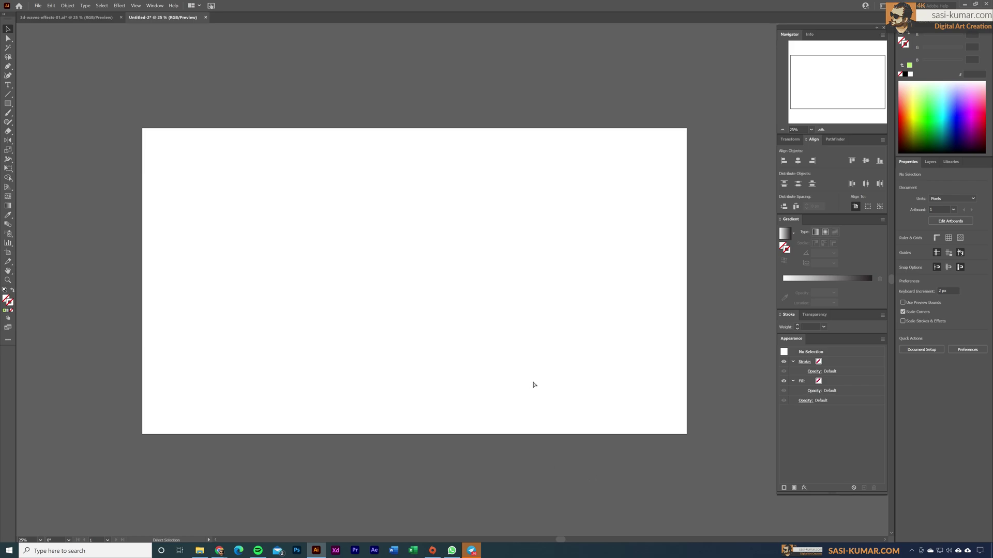
{"action": "key", "text": "ctrl+shift+v"}
{"action": "left_click_drag", "start_coordinate": [537, 338], "coordinate": [548, 333]}
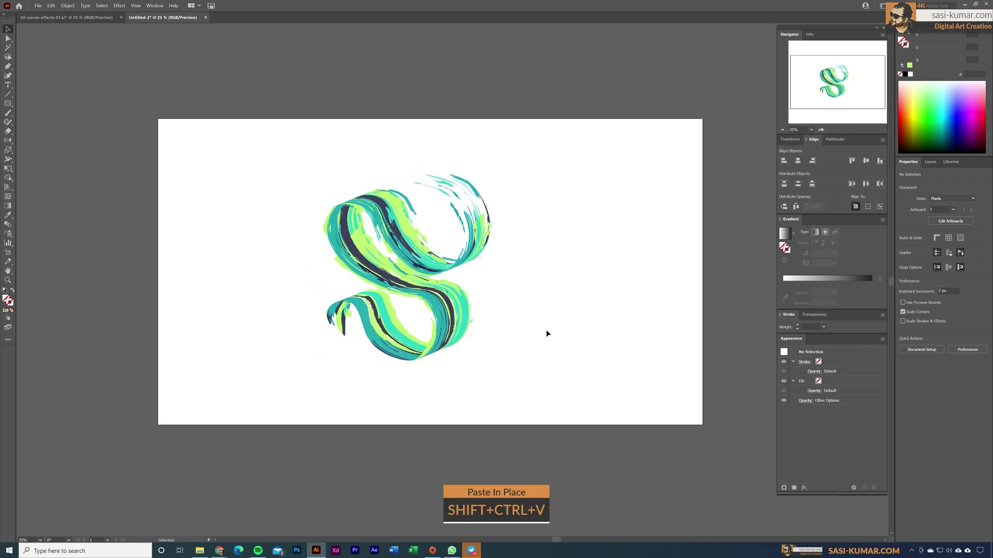
Step: Examine the pasted ribbon by selecting each of its separate sections in turn
{"action": "left_click", "coordinate": [487, 241]}
{"action": "left_click", "coordinate": [347, 249]}
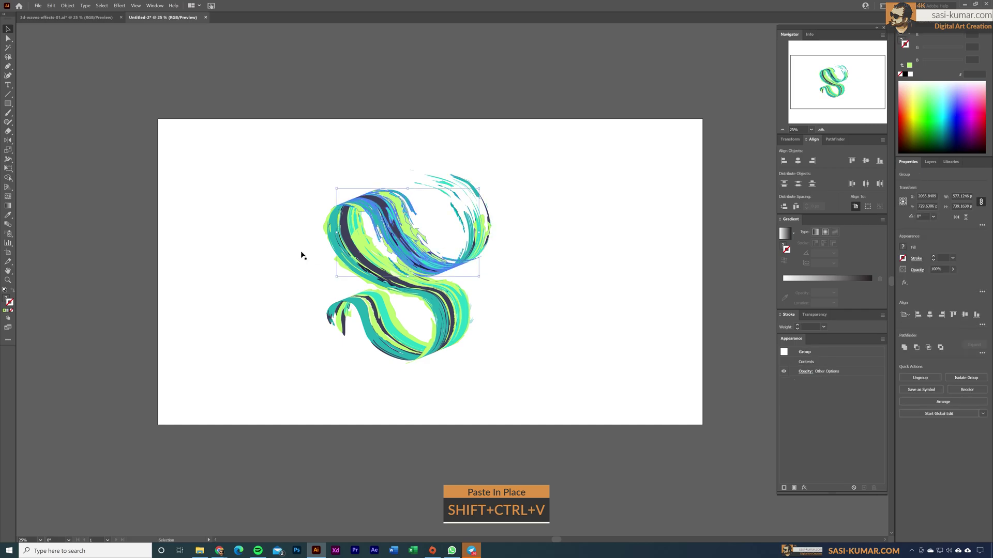
{"action": "left_click", "coordinate": [346, 249]}
{"action": "left_click", "coordinate": [378, 331]}
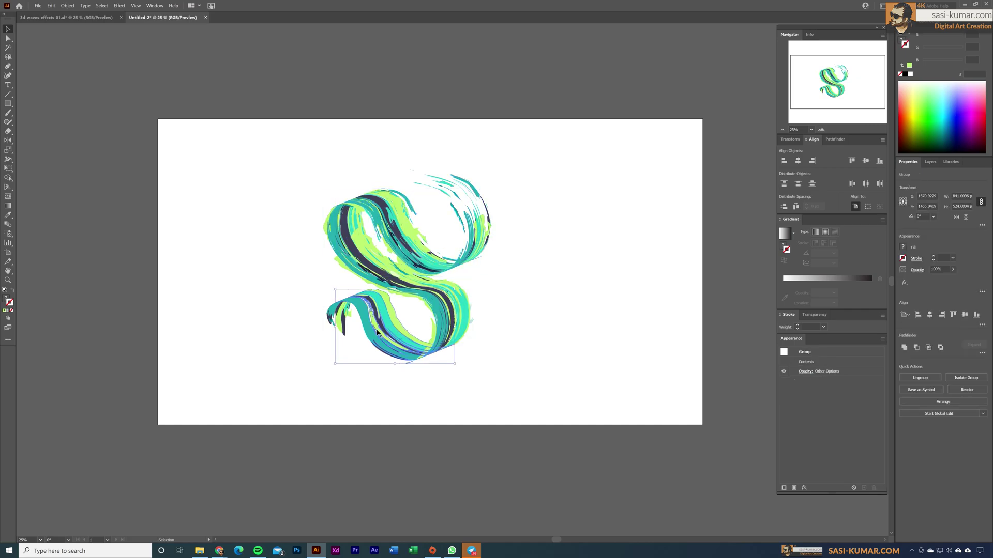
{"action": "left_click", "coordinate": [477, 242]}
{"action": "left_click", "coordinate": [342, 316]}
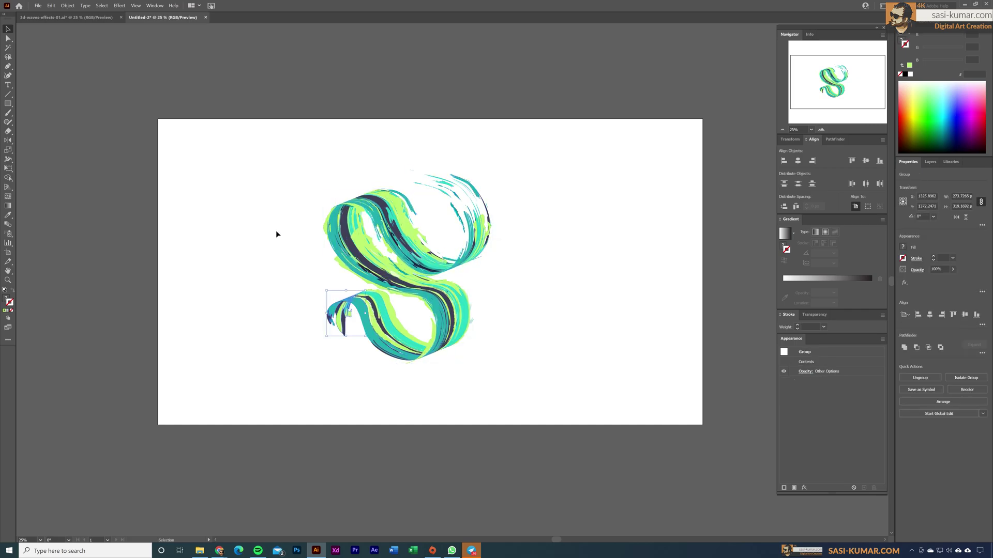
{"action": "left_click", "coordinate": [360, 253]}
{"action": "left_click", "coordinate": [487, 240]}
{"action": "left_click", "coordinate": [519, 264]}
{"action": "left_click", "coordinate": [416, 244]}
{"action": "left_click", "coordinate": [602, 329]}
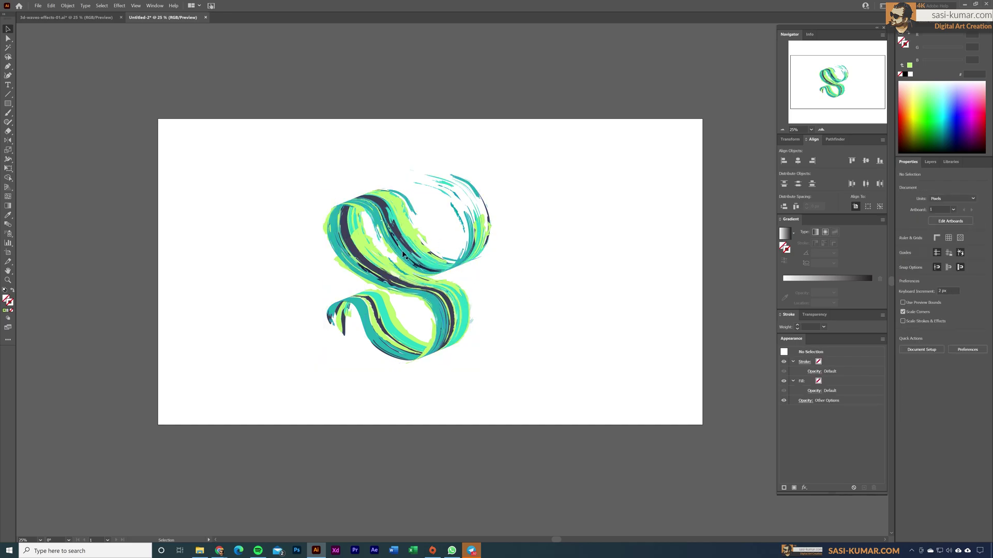
Step: Examine how the upper front section of the ribbon overlaps the long section behind it
{"action": "left_click", "coordinate": [402, 246]}
{"action": "left_click", "coordinate": [585, 308]}
{"action": "left_click", "coordinate": [404, 251]}
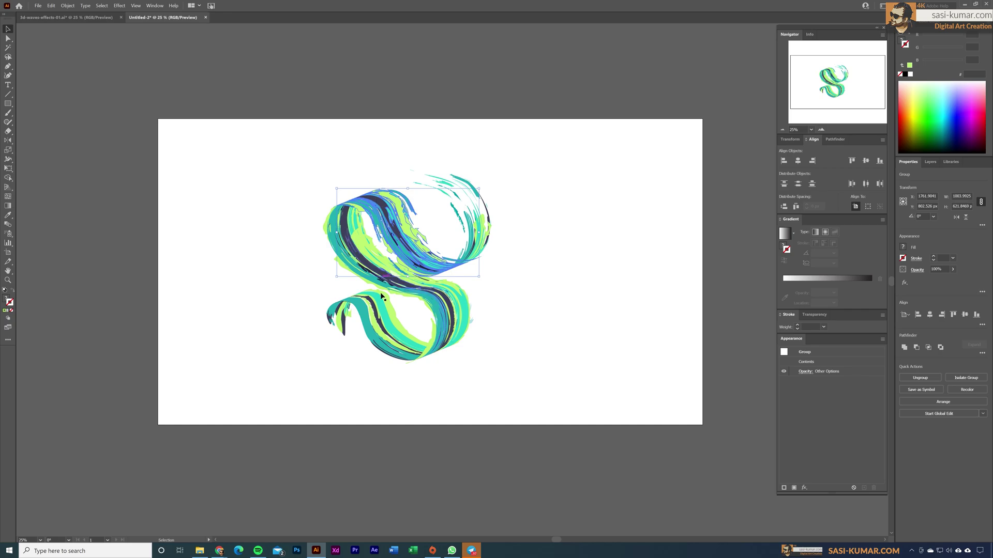
{"action": "left_click", "coordinate": [357, 207]}
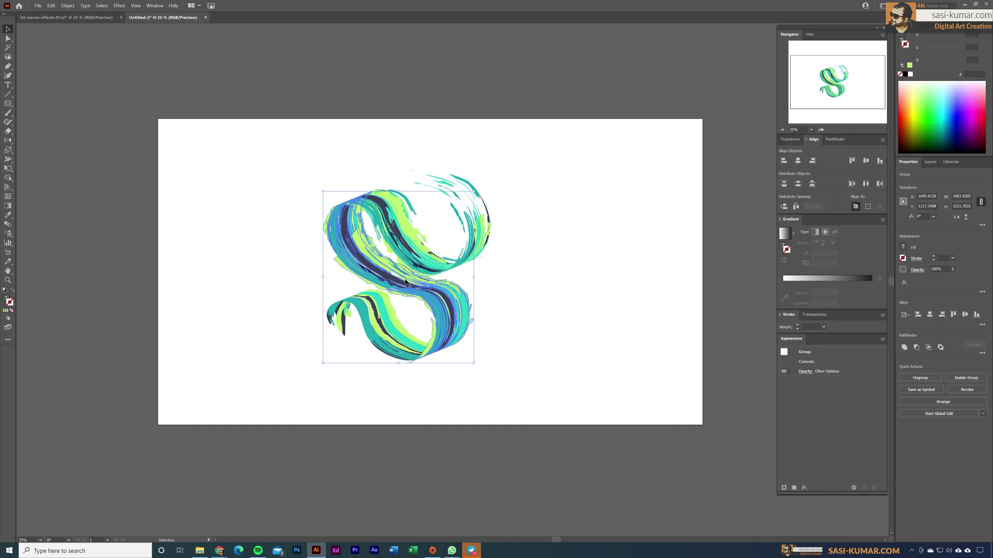
{"action": "left_click", "coordinate": [605, 270]}
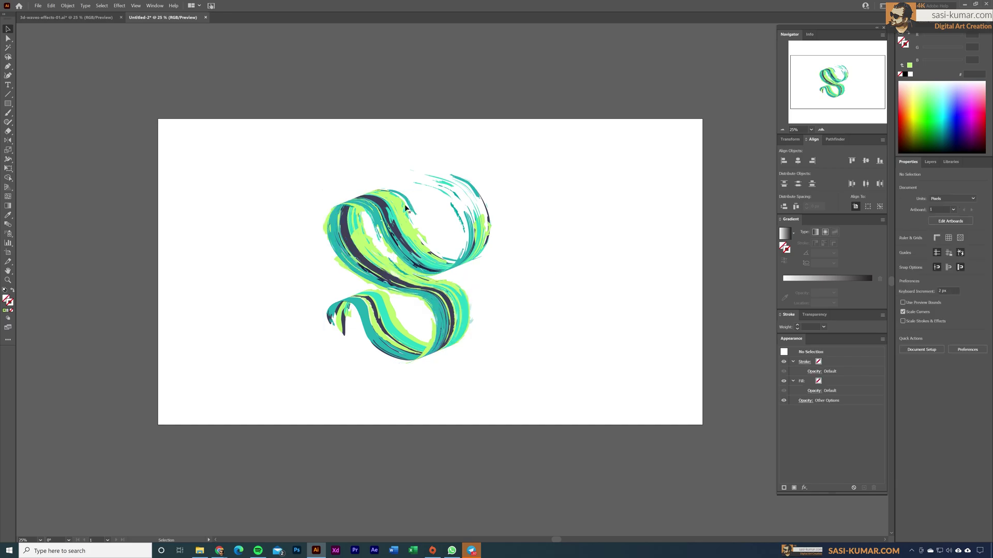
Step: Copy the upper front section of the ribbon and paste the duplicate in place
{"action": "left_click", "coordinate": [407, 248]}
{"action": "key", "text": "ctrl+c"}
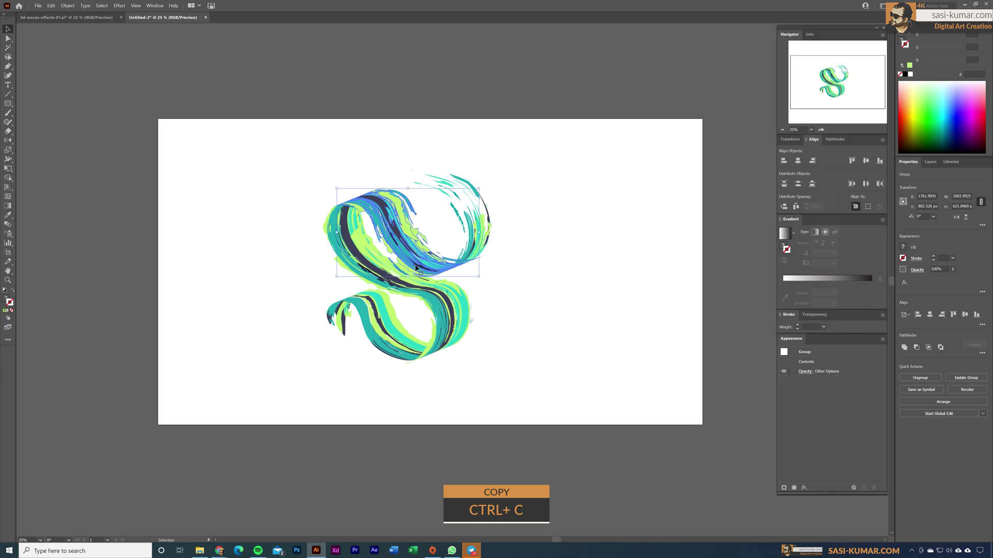
{"action": "key", "text": "a"}
{"action": "left_click", "coordinate": [603, 225]}
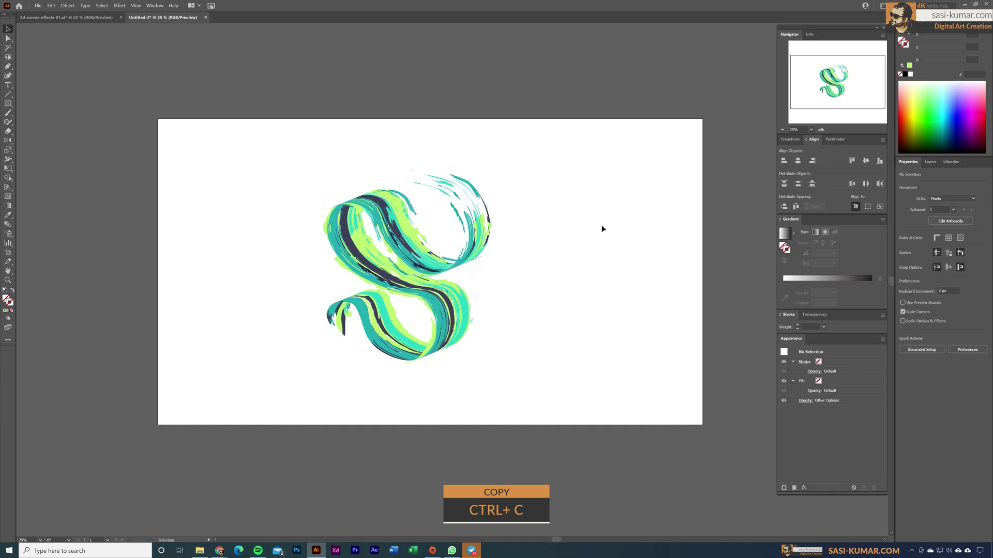
{"action": "key", "text": "shift+ctrl+v"}
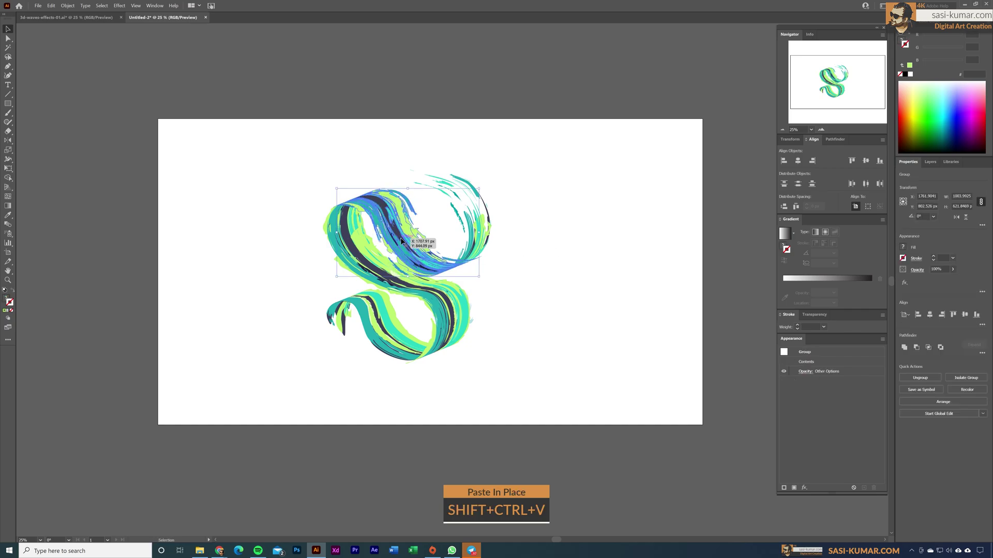
{"action": "mouse_move", "coordinate": [404, 235]}
{"action": "left_mouse_down"}
{"action": "mouse_move", "coordinate": [411, 191]}
{"action": "mouse_move", "coordinate": [409, 250]}
{"action": "left_mouse_up"}
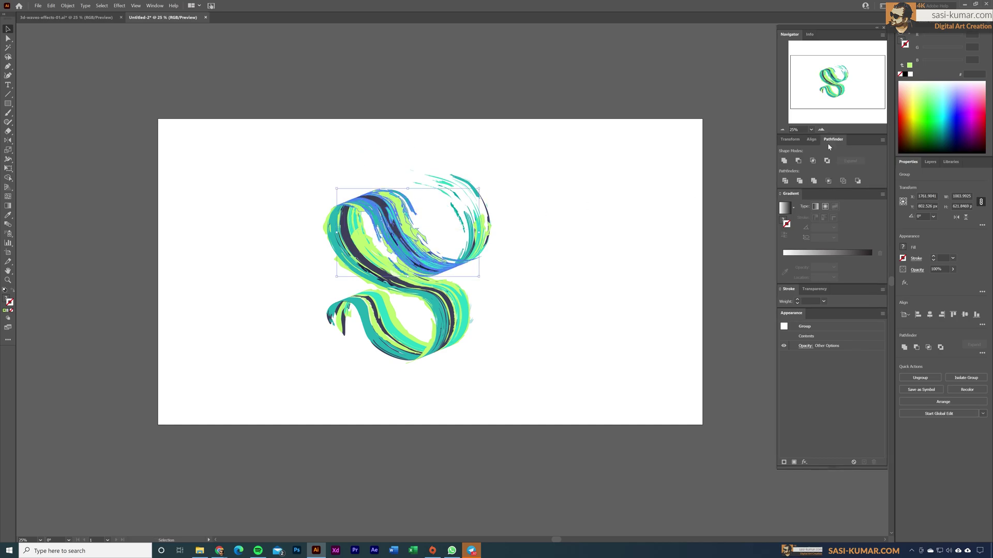
Step: Unite the shapes of the pasted duplicate with Pathfinder, keeping it aligned over the original section
{"action": "left_click", "coordinate": [784, 161]}
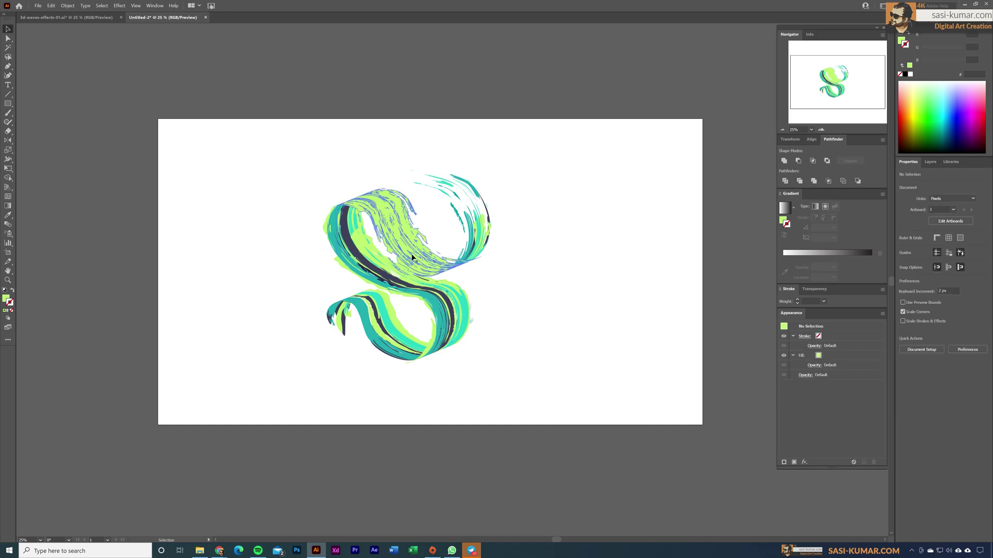
{"action": "left_click_drag", "start_coordinate": [413, 252], "coordinate": [415, 205]}
{"action": "key", "text": "ctrl+z"}
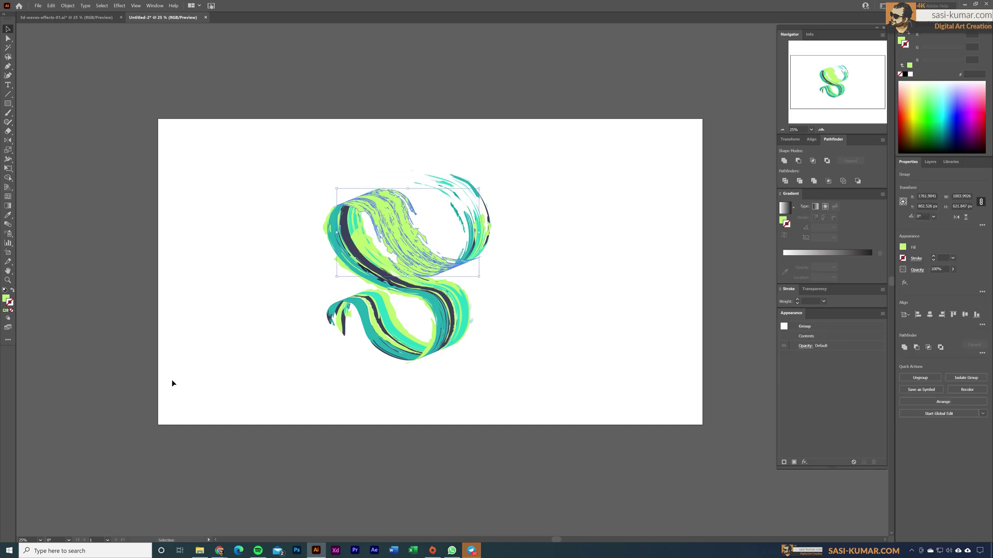
Step: Fill the united duplicate of the upper front section with a white-to-black linear gradient and remove its stroke
{"action": "left_click", "coordinate": [8, 312]}
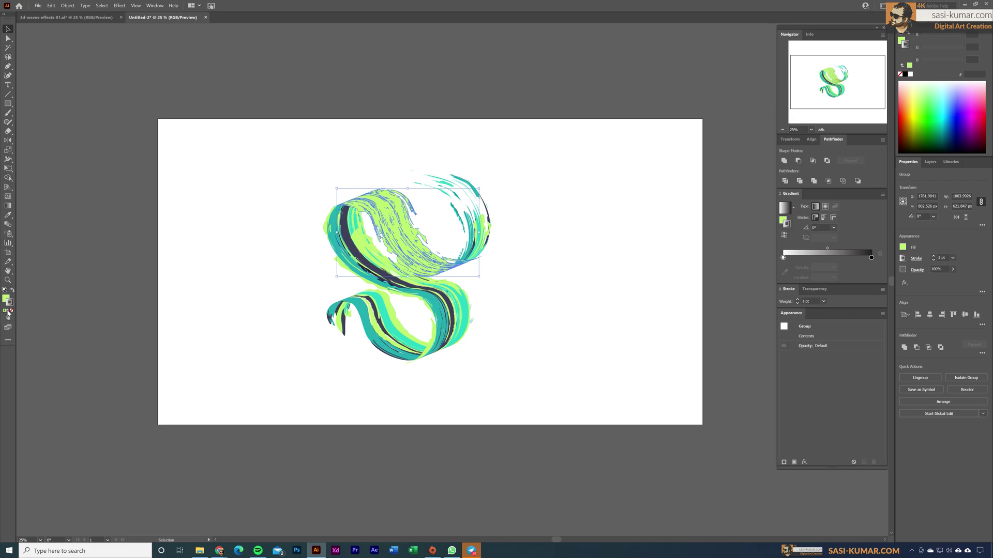
{"action": "left_click", "coordinate": [14, 291]}
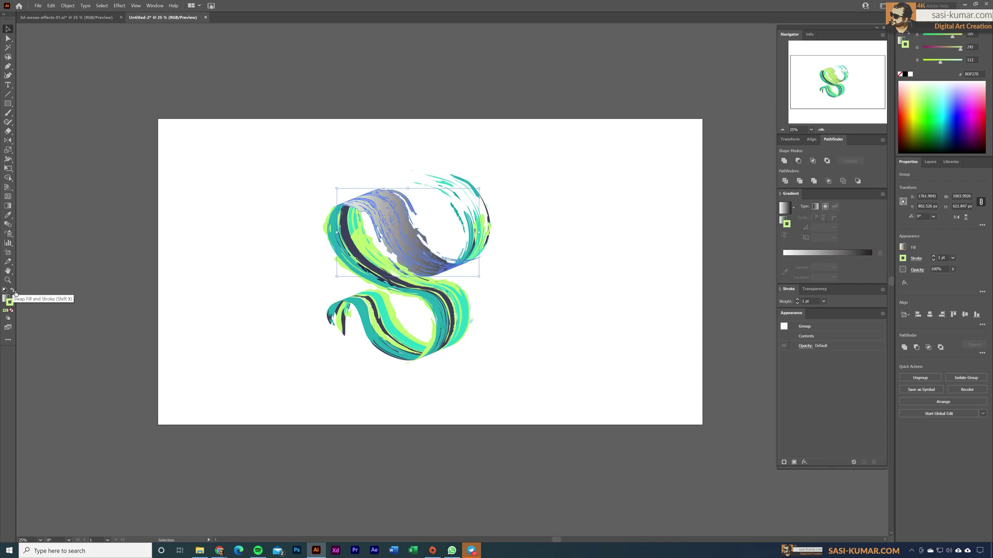
{"action": "left_click", "coordinate": [12, 310]}
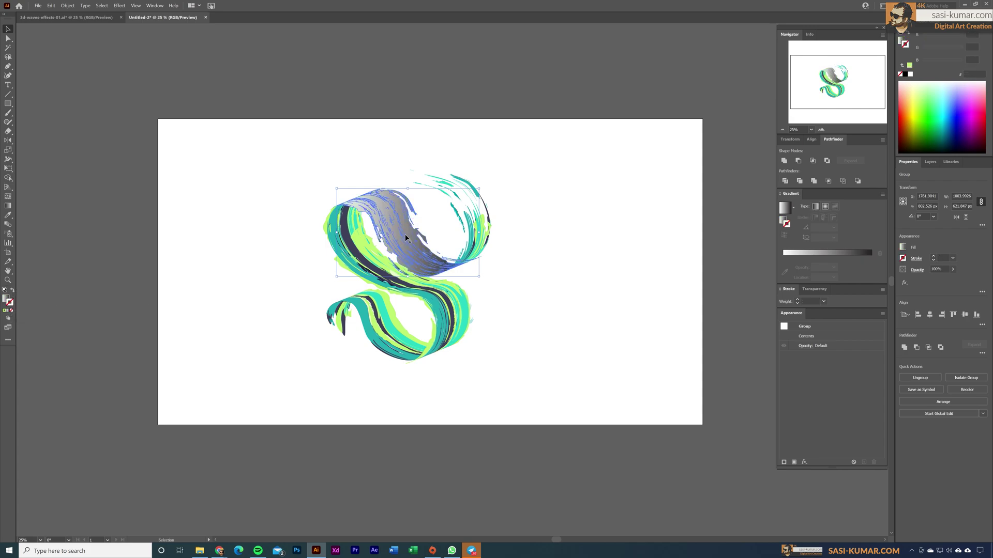
Step: Redraw the gradient diagonally across the upper front section, from white at its upper end to black at its lower end
{"action": "key", "text": "g"}
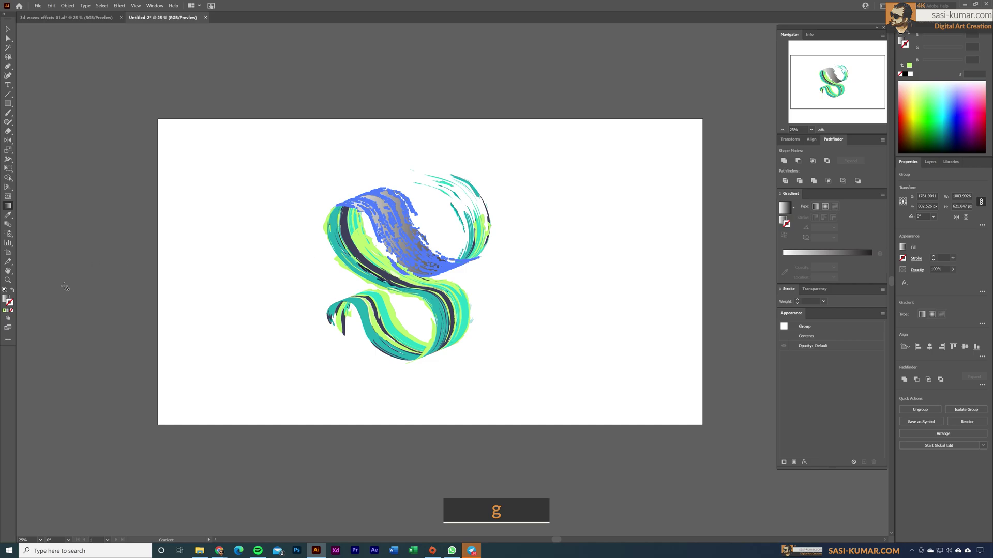
{"action": "left_click", "coordinate": [6, 299]}
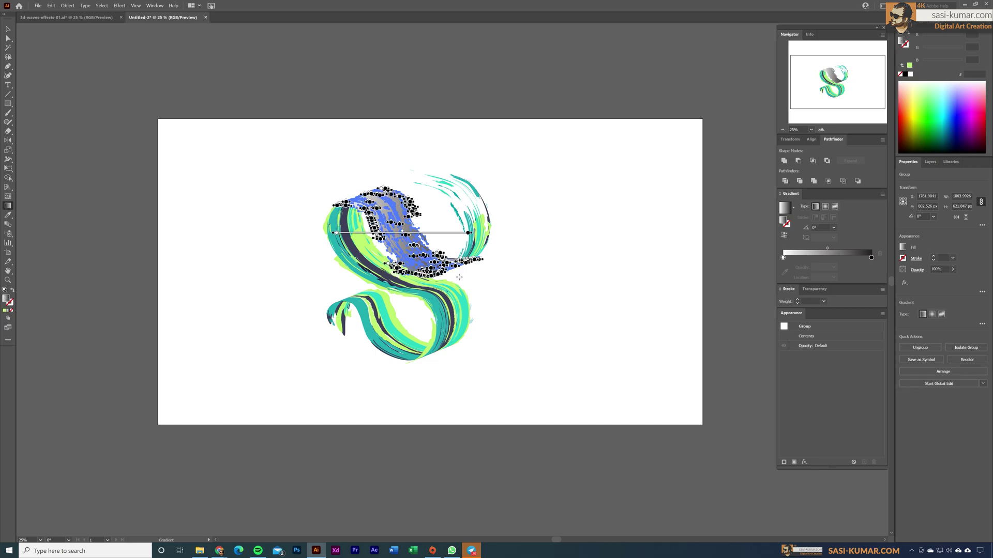
{"action": "mouse_move", "coordinate": [458, 276]}
{"action": "left_mouse_down"}
{"action": "mouse_move", "coordinate": [387, 184]}
{"action": "mouse_move", "coordinate": [398, 215]}
{"action": "mouse_move", "coordinate": [444, 255]}
{"action": "mouse_move", "coordinate": [446, 247]}
{"action": "left_mouse_up"}
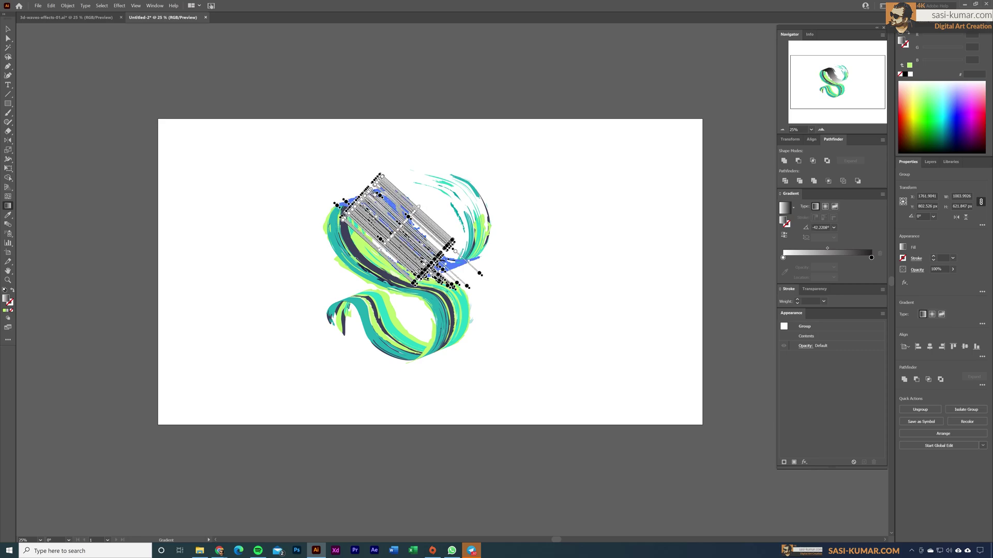
{"action": "left_click_drag", "start_coordinate": [358, 180], "coordinate": [456, 256]}
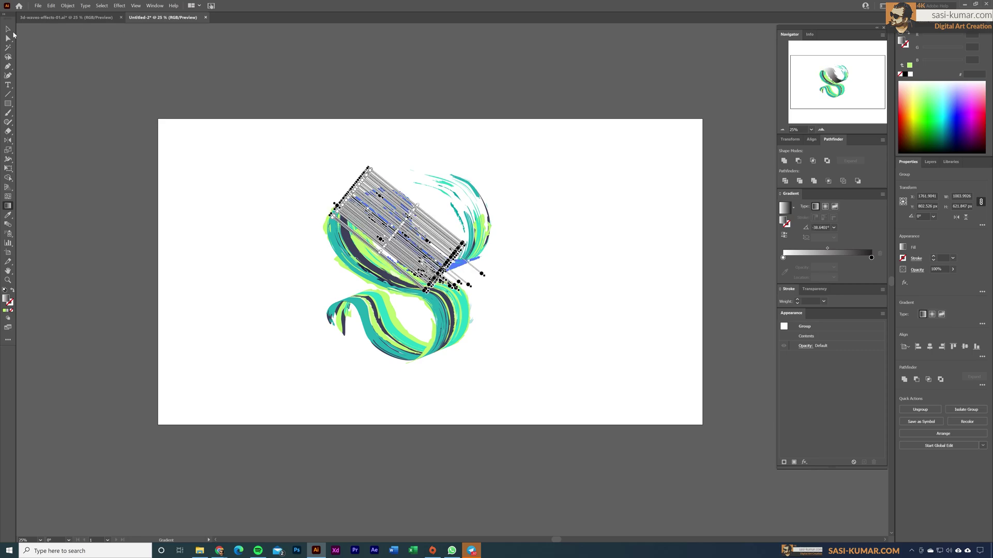
{"action": "left_click", "coordinate": [9, 30]}
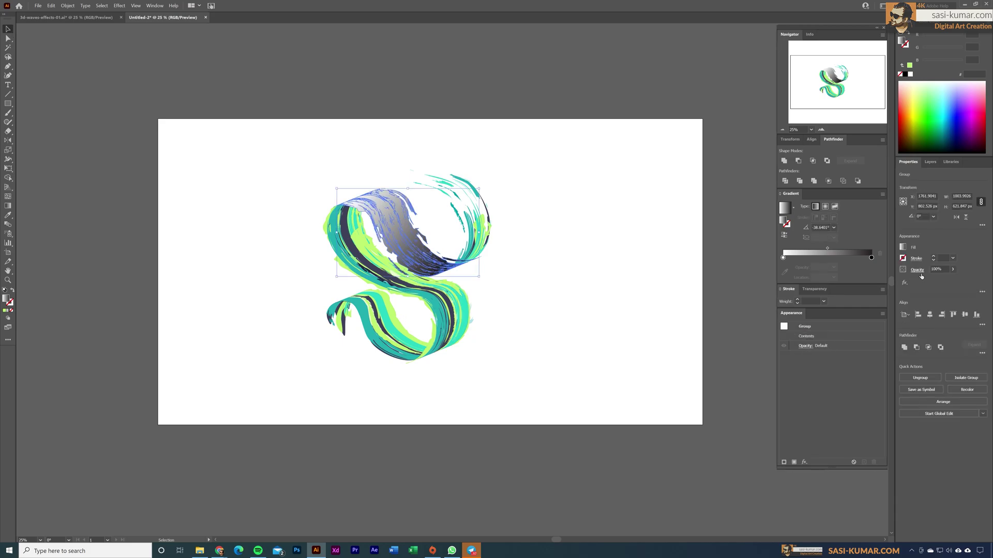
Step: Set the gradient duplicate's blending mode to Multiply so it shades the ribbon section beneath
{"action": "left_click", "coordinate": [917, 269]}
{"action": "left_click", "coordinate": [869, 285]}
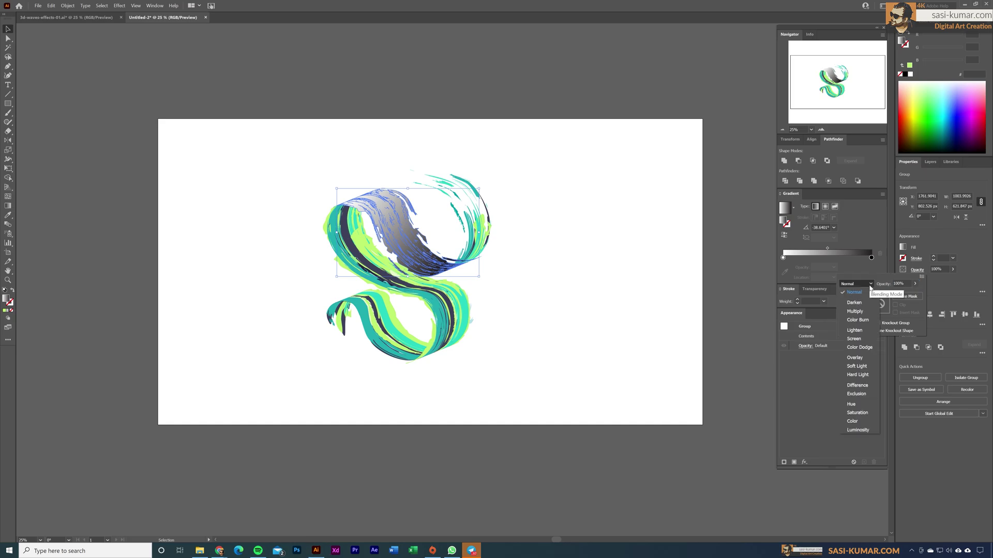
{"action": "left_click", "coordinate": [865, 311]}
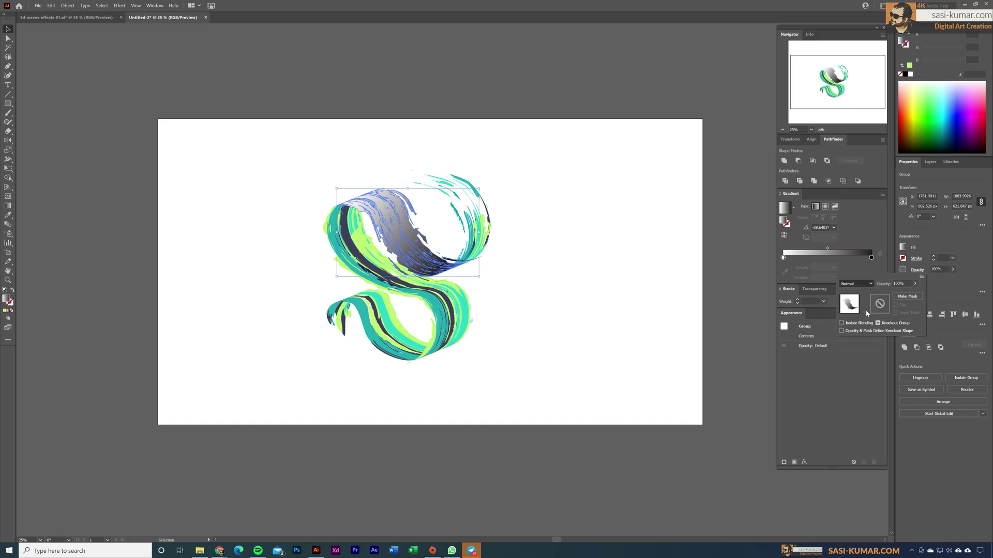
{"action": "left_click", "coordinate": [640, 318]}
{"action": "left_click", "coordinate": [607, 181]}
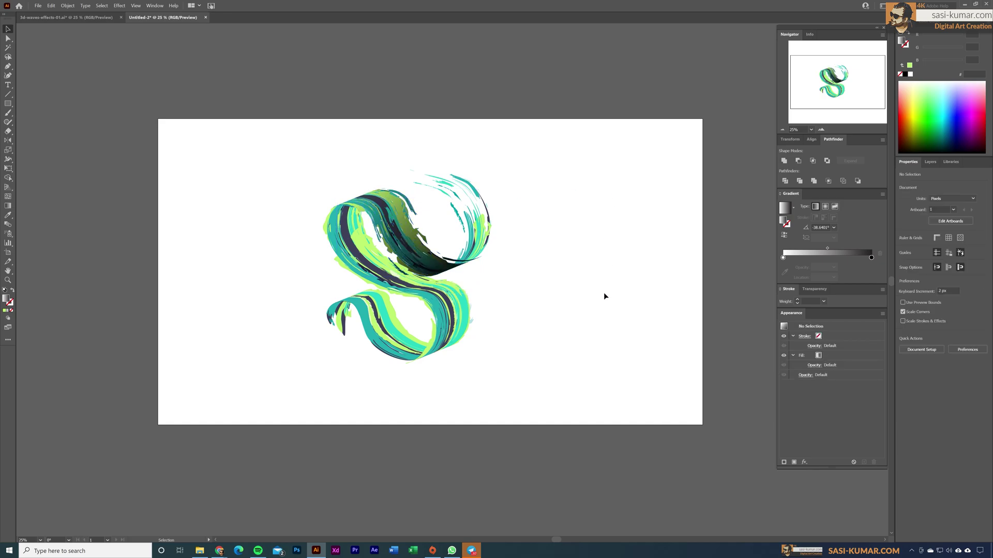
Step: Send the upper section's Multiply shading group backward four steps in the stacking order
{"action": "left_click", "coordinate": [418, 243]}
{"action": "key", "text": "ctrl+bracketleft"}
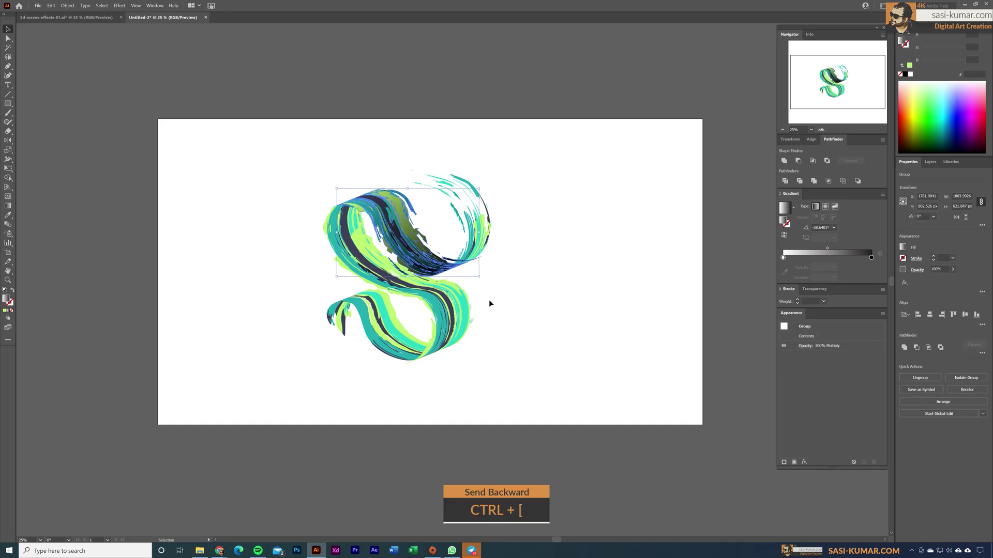
{"action": "key", "text": "ctrl+bracketleft"}
{"action": "key", "text": "ctrl+bracketleft"}
{"action": "key", "text": "ctrl+bracketleft"}
Step: Set the opacity of the upper section's shading group to 60%
{"action": "left_click", "coordinate": [953, 269]}
{"action": "left_click_drag", "start_coordinate": [954, 279], "coordinate": [940, 279]}
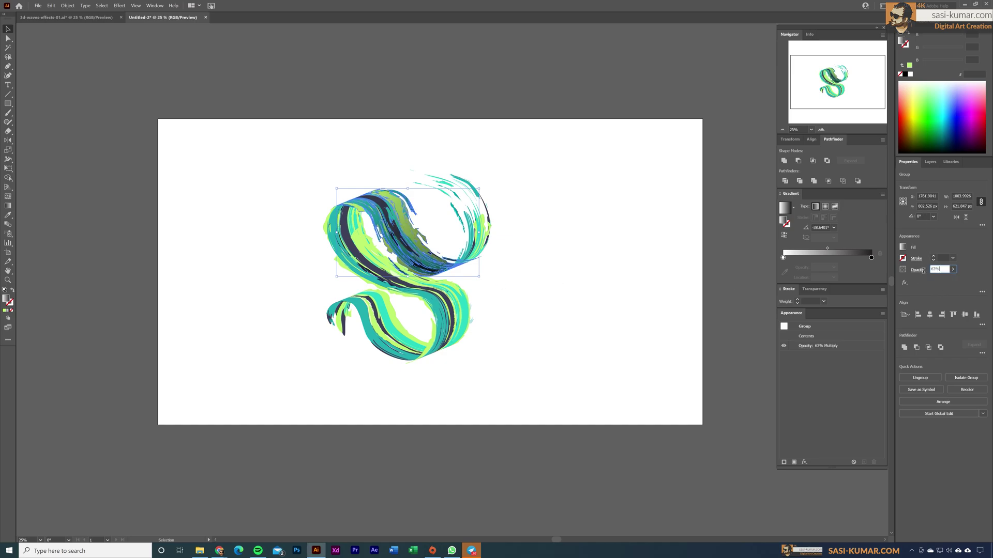
{"action": "type", "text": "60"}
{"action": "key", "text": "Return"}
{"action": "left_click", "coordinate": [653, 280]}
Step: Move the midpoint of the upper shading's gradient to about 75% so the dark area is confined to the lower end
{"action": "left_click", "coordinate": [442, 285]}
{"action": "left_click_drag", "start_coordinate": [828, 250], "coordinate": [852, 249]}
{"action": "left_click", "coordinate": [472, 175]}
{"action": "left_click", "coordinate": [535, 253]}
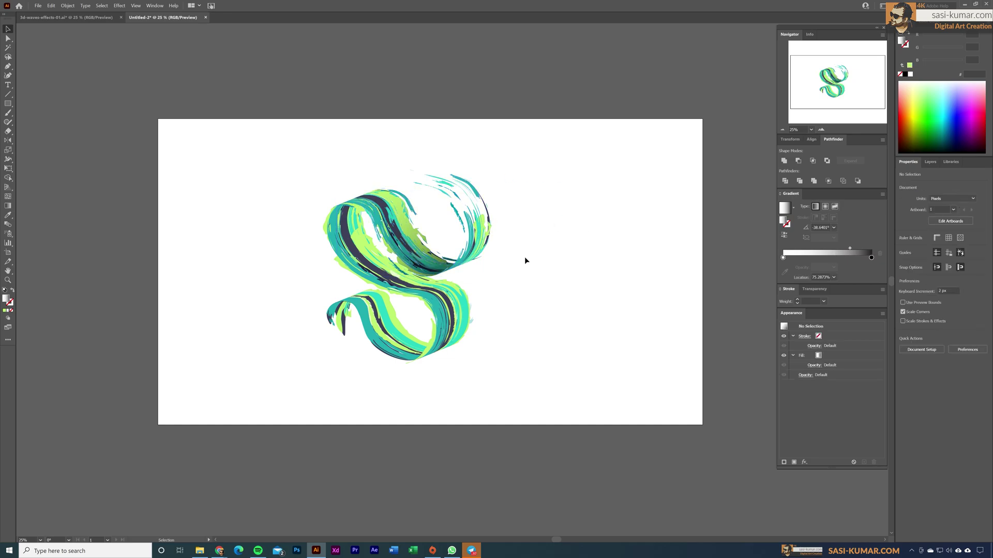
Step: Duplicate the long middle section of the ribbon in place and unite the duplicate's shapes with Pathfinder
{"action": "left_click", "coordinate": [366, 253]}
{"action": "left_click", "coordinate": [416, 303]}
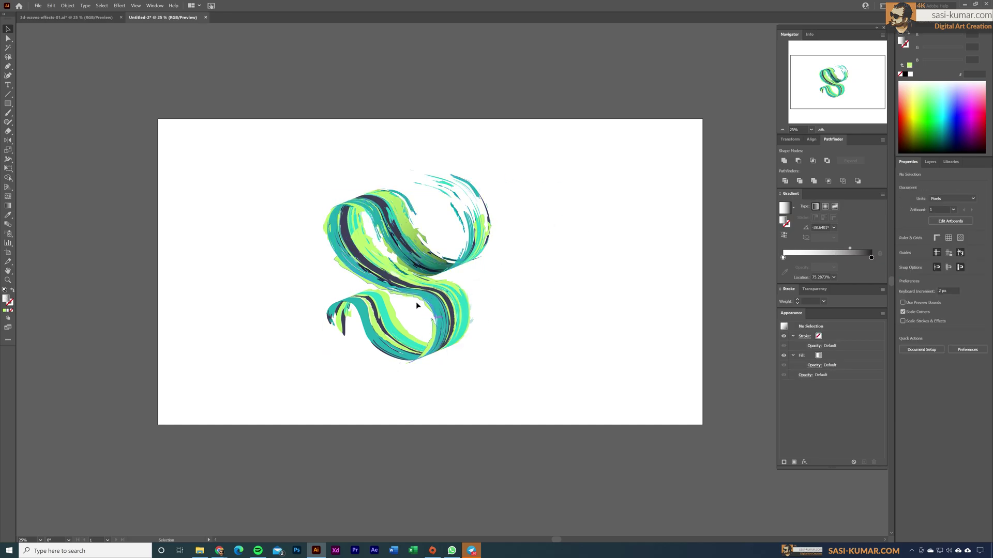
{"action": "left_click", "coordinate": [374, 241]}
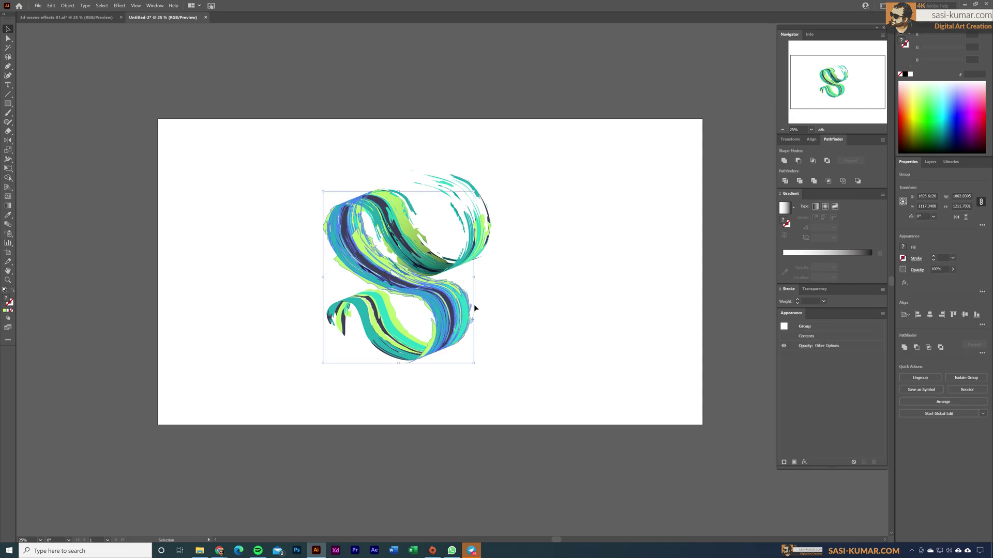
{"action": "left_click", "coordinate": [544, 317]}
{"action": "left_click", "coordinate": [438, 304]}
{"action": "left_click", "coordinate": [425, 320]}
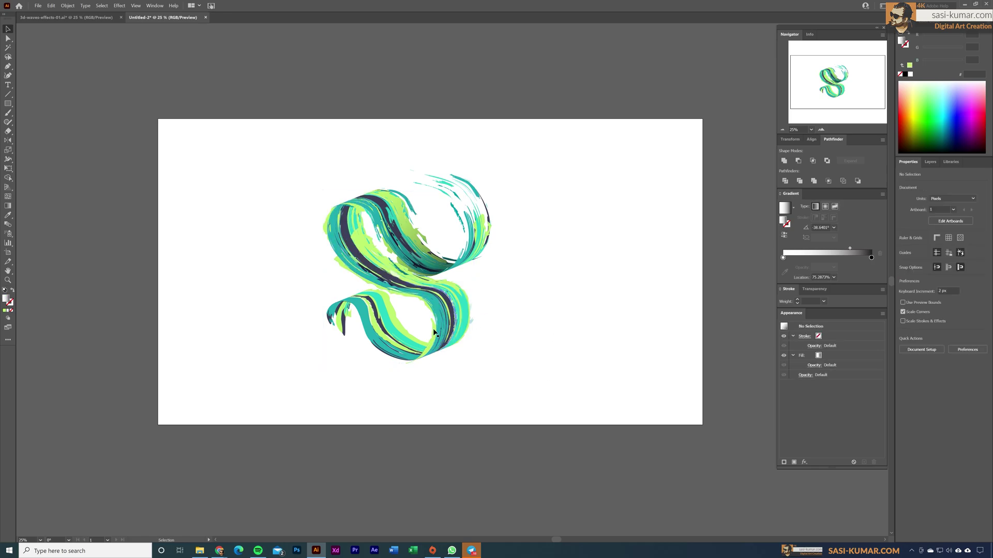
{"action": "left_click", "coordinate": [438, 303]}
{"action": "key", "text": "ctrl+c"}
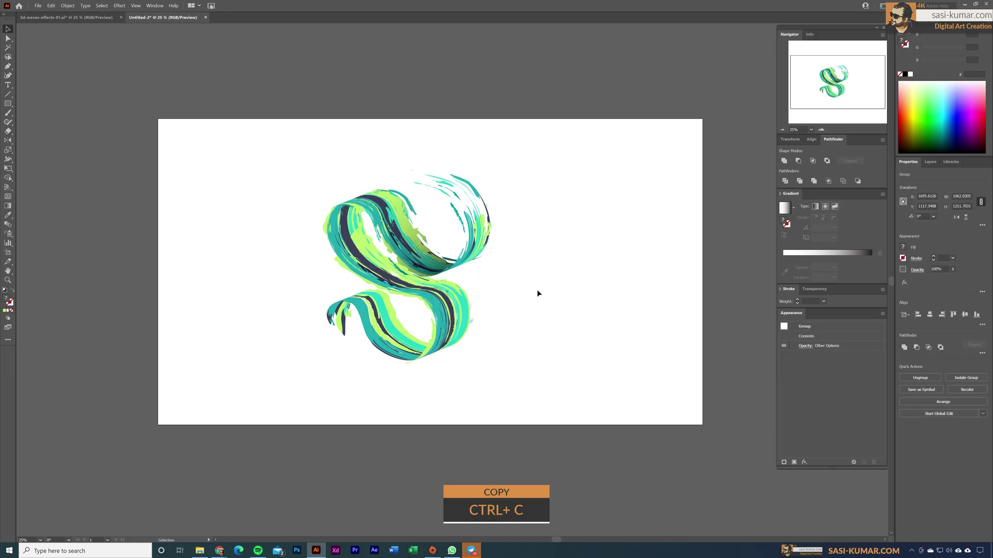
{"action": "left_click", "coordinate": [537, 289]}
{"action": "key", "text": "ctrl+shift+v"}
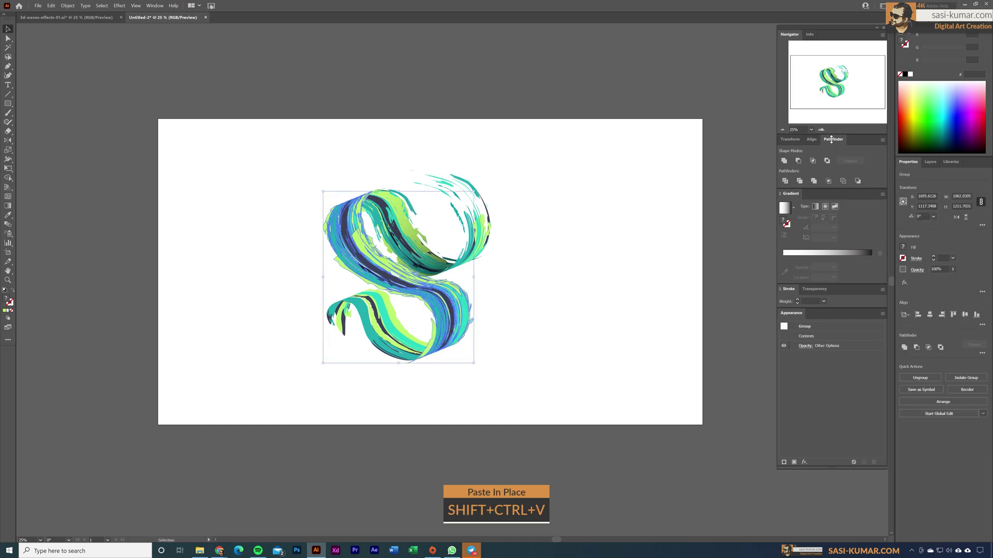
{"action": "left_click", "coordinate": [784, 160]}
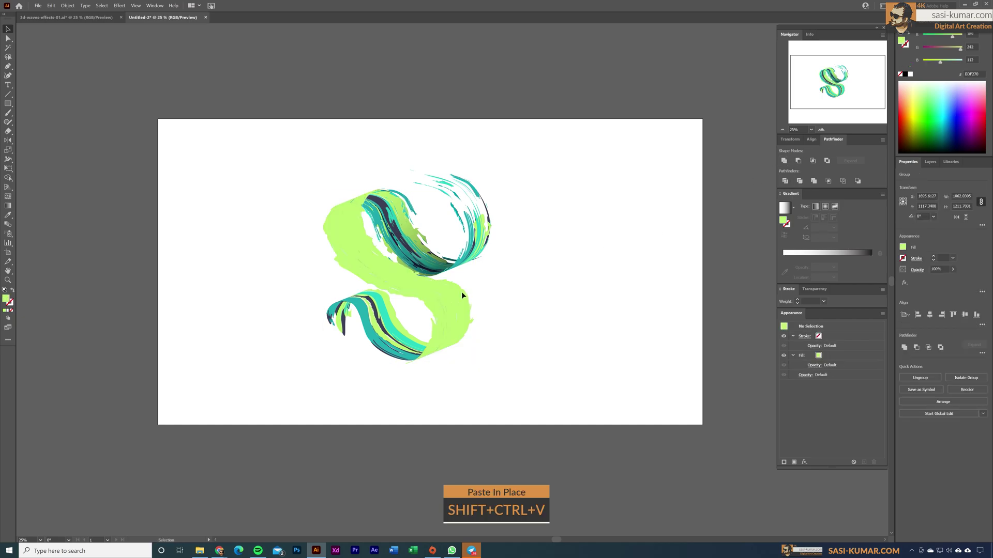
Step: Sample the upper shading's gradient onto the united long section and redraw it from the section's upper end to its lower end
{"action": "key", "text": "i"}
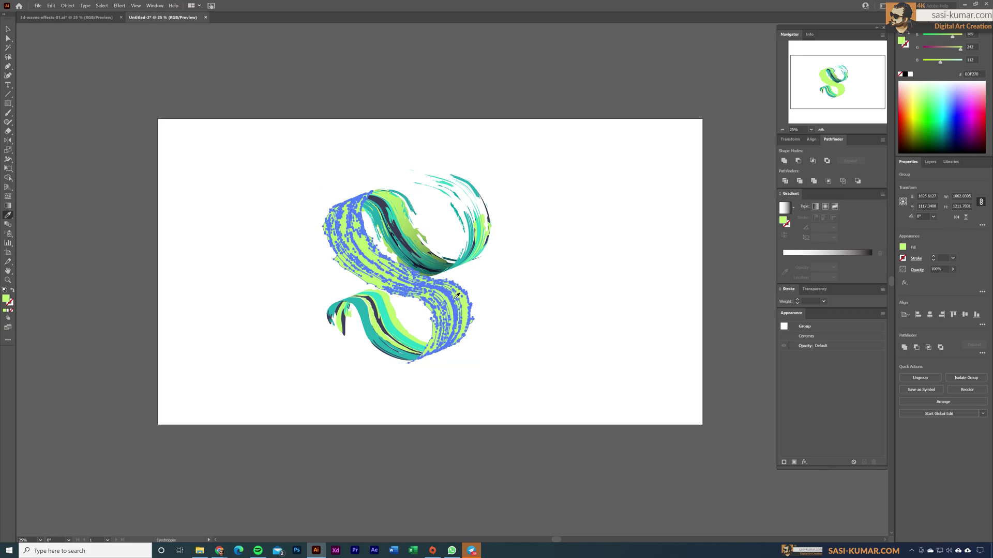
{"action": "left_click", "coordinate": [419, 264]}
{"action": "key", "text": "v"}
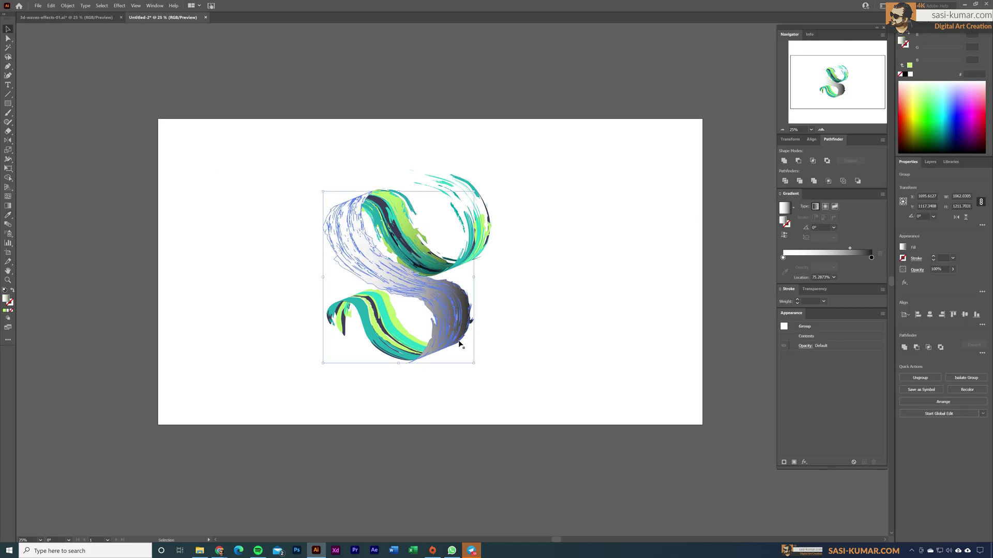
{"action": "key", "text": "g"}
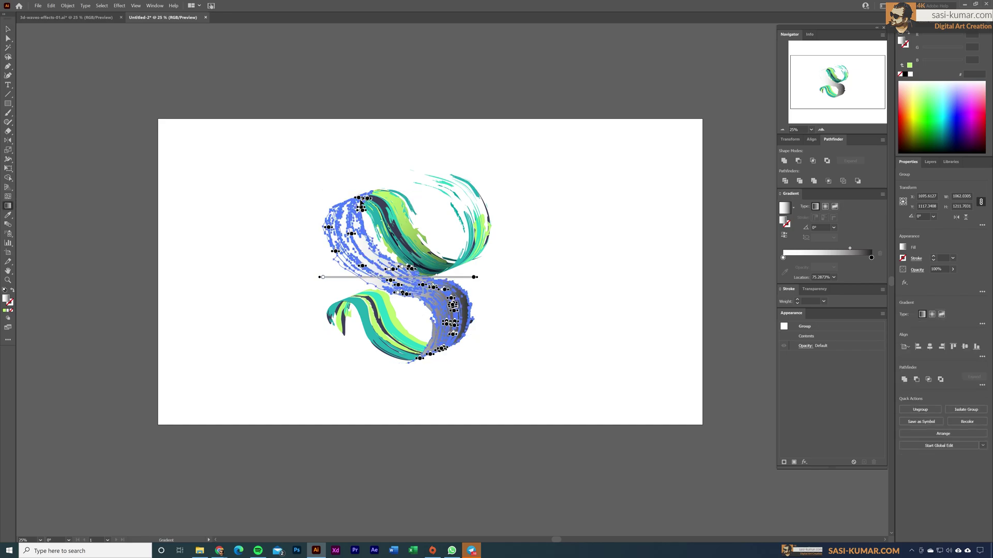
{"action": "left_click_drag", "start_coordinate": [344, 199], "coordinate": [422, 361]}
{"action": "key", "text": "v"}
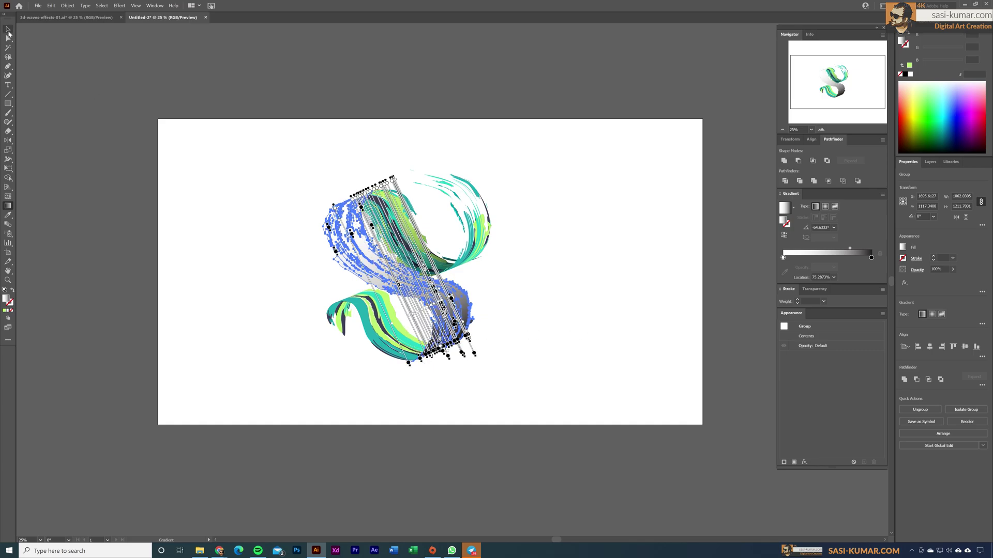
Step: Shift the long section's gradient midpoint towards the dark end, add two intermediate stops, and color the first one black
{"action": "left_click_drag", "start_coordinate": [850, 249], "coordinate": [865, 250]}
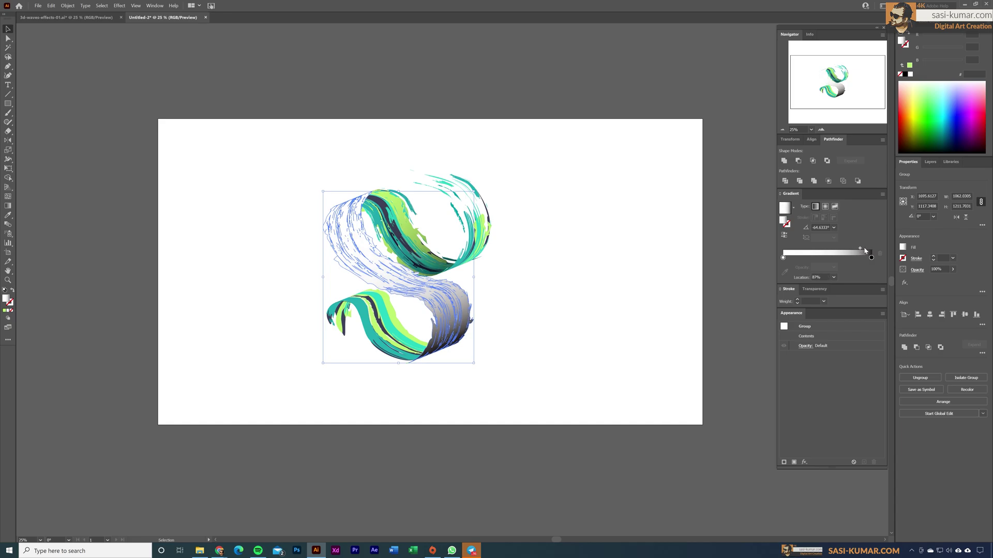
{"action": "left_click", "coordinate": [818, 258]}
{"action": "left_click_drag", "start_coordinate": [818, 260], "coordinate": [837, 262]}
{"action": "left_click", "coordinate": [812, 259]}
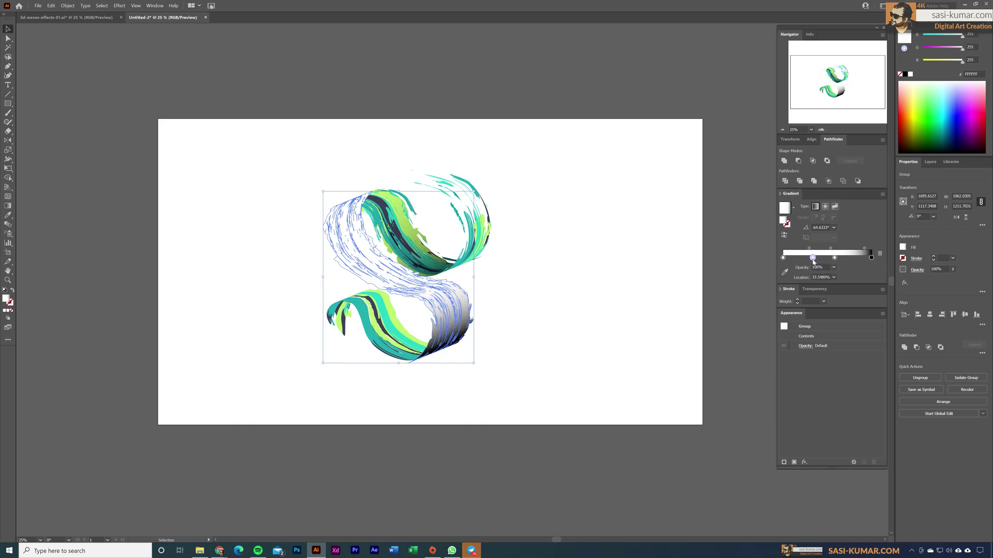
{"action": "double_click", "coordinate": [813, 258]}
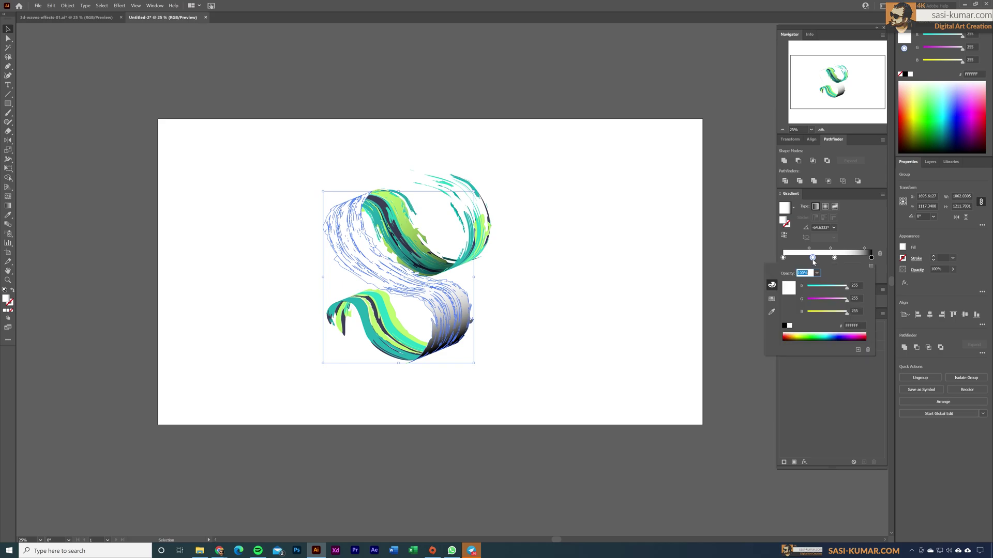
{"action": "left_click", "coordinate": [785, 326]}
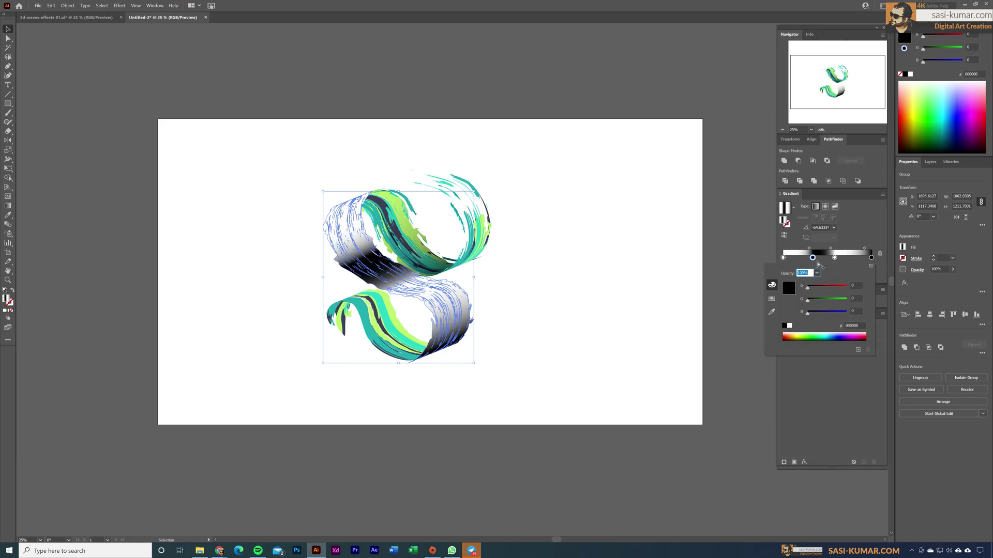
Step: Move the intermediate black stop to the middle of the long section's gradient and place a white stop at about 13%
{"action": "left_click", "coordinate": [816, 259]}
{"action": "left_click_drag", "start_coordinate": [818, 259], "coordinate": [796, 261]}
{"action": "left_click", "coordinate": [827, 258]}
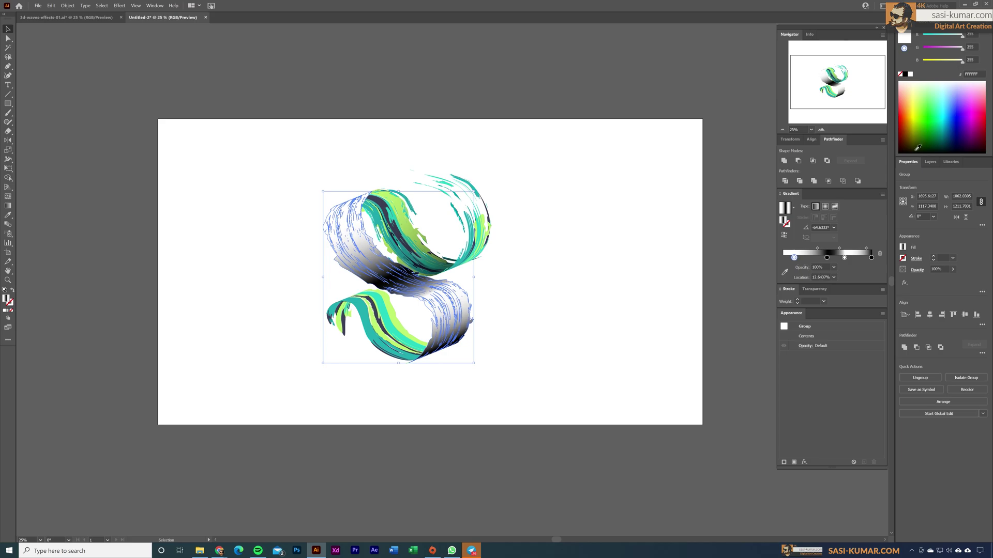
Step: Change the white gradient stop at about 13% to light grey with RGB values 200, 200, 200
{"action": "left_click", "coordinate": [973, 38]}
{"action": "type", "text": "200"}
{"action": "key", "text": "Tab"}
{"action": "type", "text": "200"}
{"action": "key", "text": "Tab"}
{"action": "type", "text": "200"}
{"action": "key", "text": "Return"}
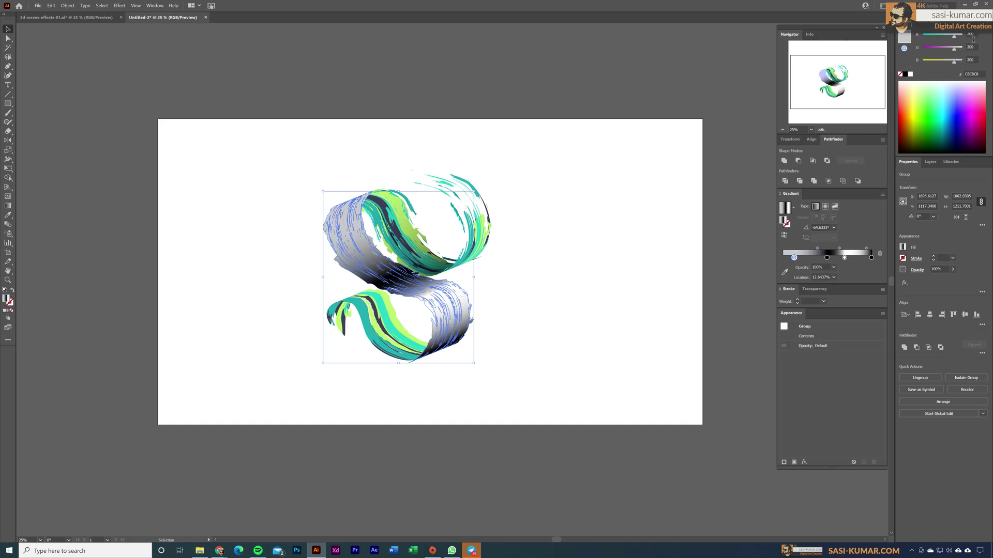
Step: Make the starting stop of the long section's gradient black and move the light grey stop to about 26%
{"action": "left_click_drag", "start_coordinate": [827, 258], "coordinate": [783, 258]}
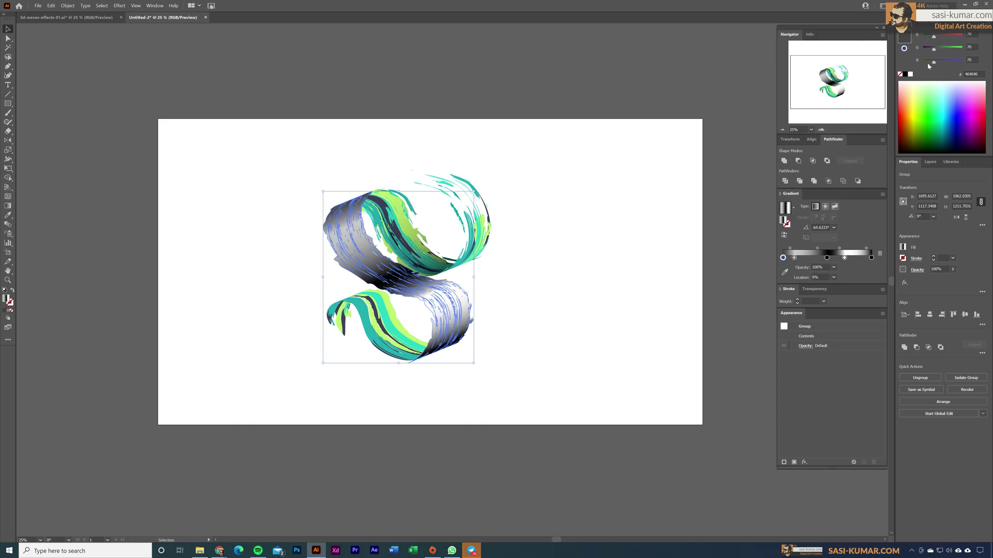
{"action": "left_click_drag", "start_coordinate": [933, 36], "coordinate": [922, 63]}
{"action": "left_click", "coordinate": [475, 147]}
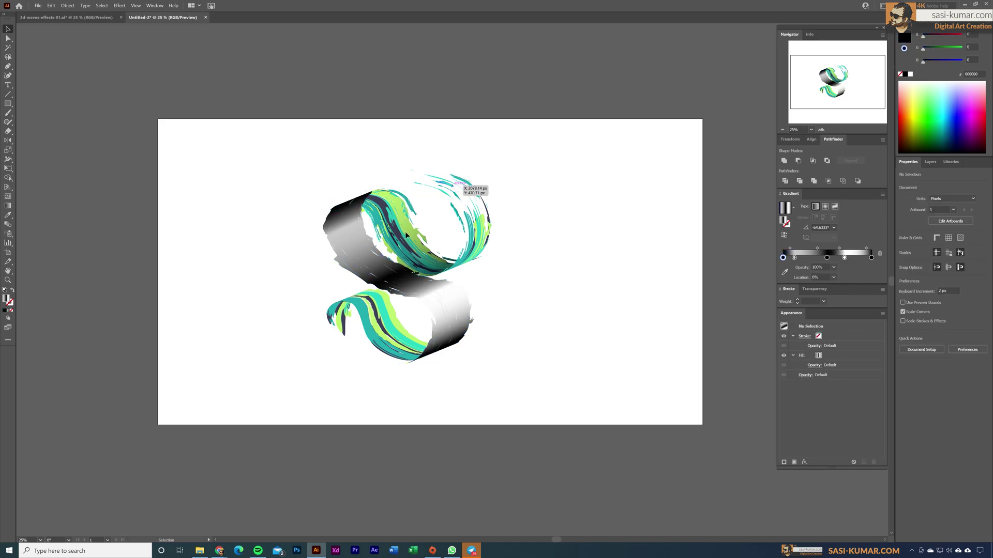
{"action": "left_click", "coordinate": [359, 250]}
{"action": "mouse_move", "coordinate": [795, 258]}
{"action": "left_mouse_down"}
{"action": "mouse_move", "coordinate": [819, 251]}
{"action": "mouse_move", "coordinate": [796, 250]}
{"action": "mouse_move", "coordinate": [807, 259]}
{"action": "left_mouse_up"}
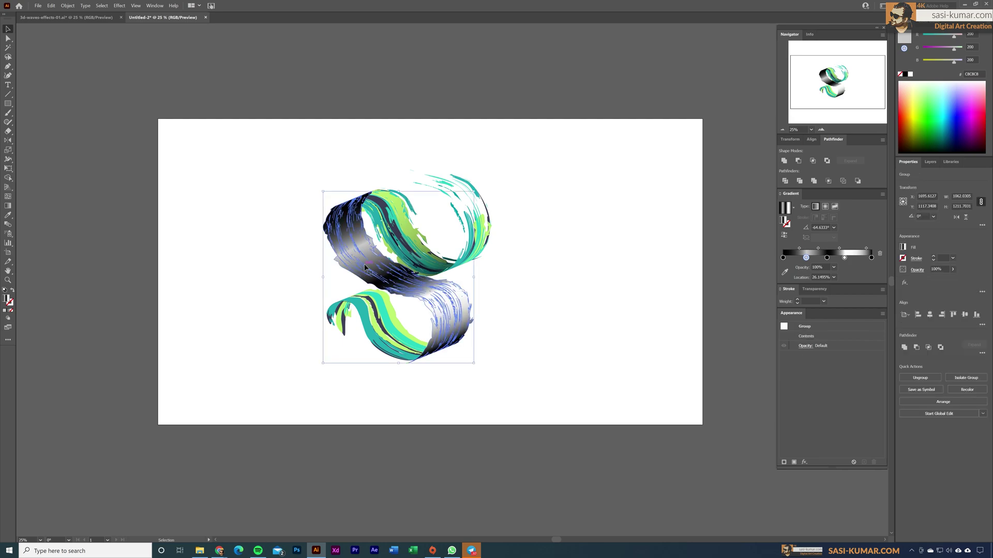
Step: Set the long section's gradient duplicate to Multiply and move it backward in the stacking order, behind the upper section
{"action": "left_click", "coordinate": [918, 270]}
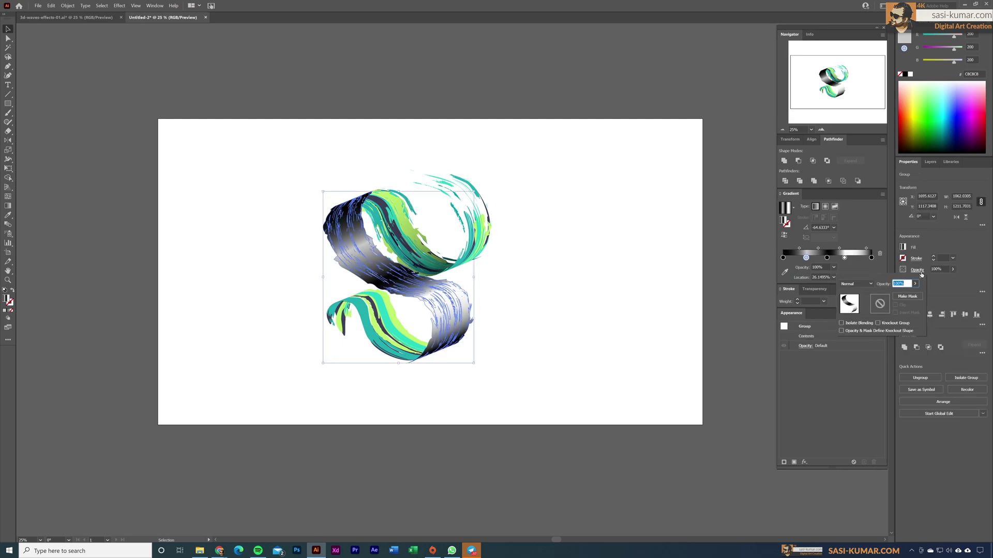
{"action": "left_click", "coordinate": [865, 284]}
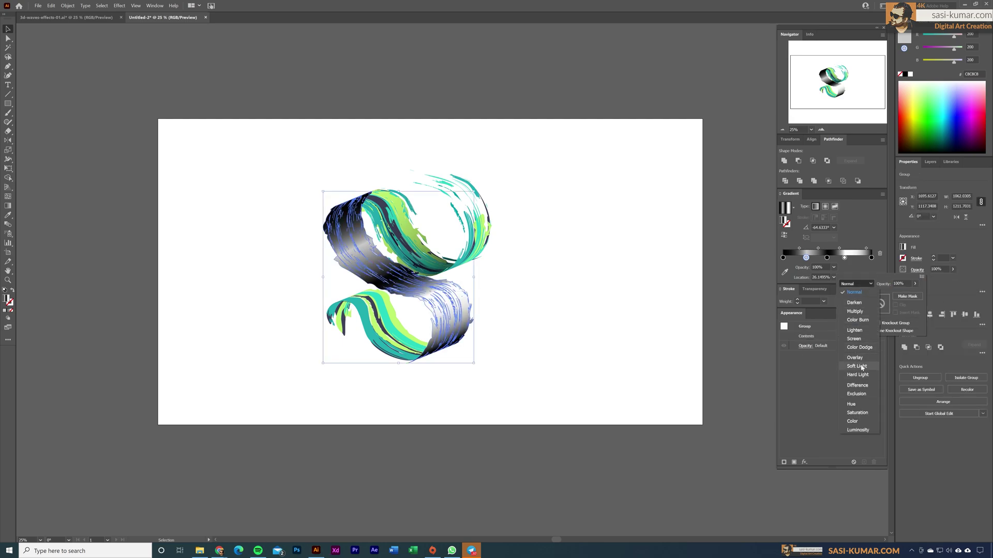
{"action": "left_click", "coordinate": [865, 312]}
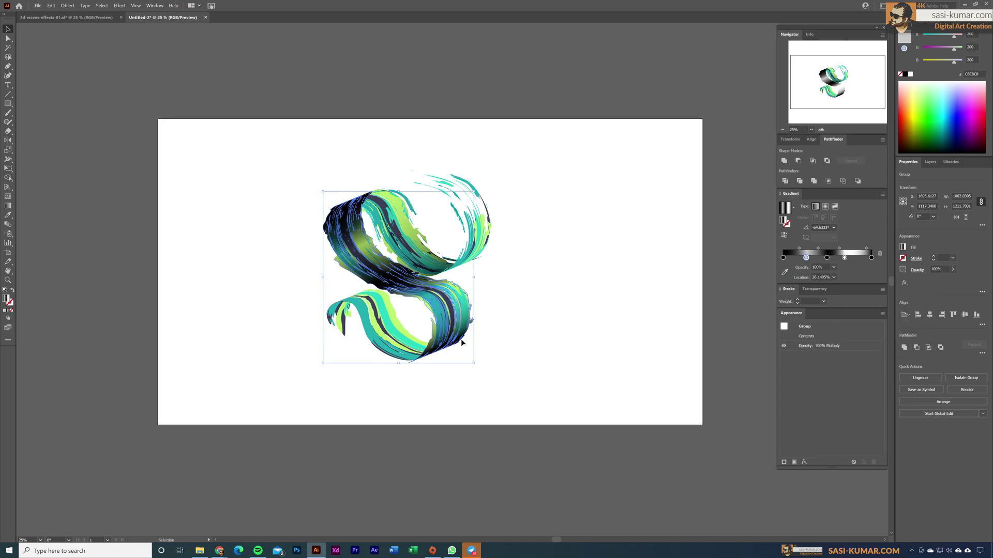
{"action": "key", "text": "ctrl+bracketleft"}
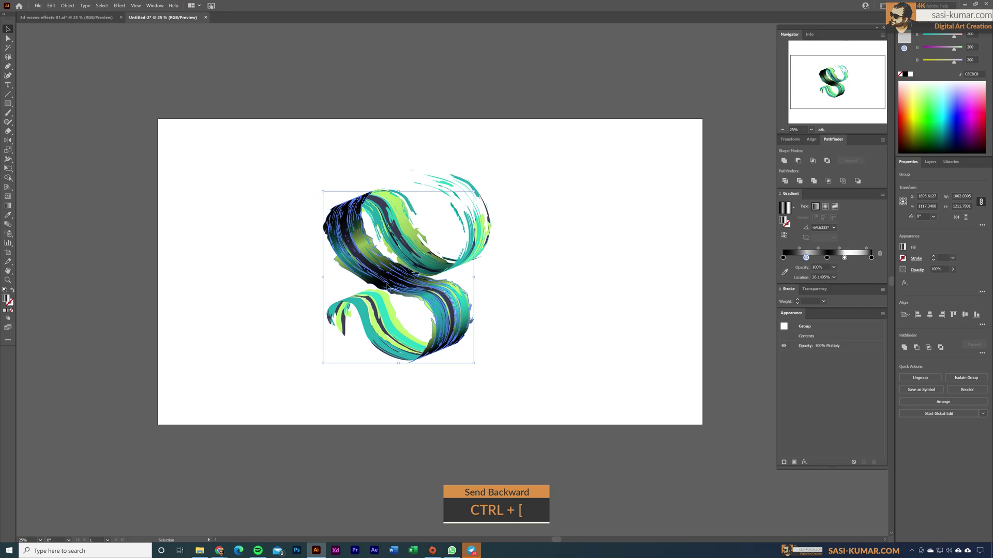
{"action": "key", "text": "ctrl+bracketleft"}
{"action": "key", "text": "ctrl+bracketleft"}
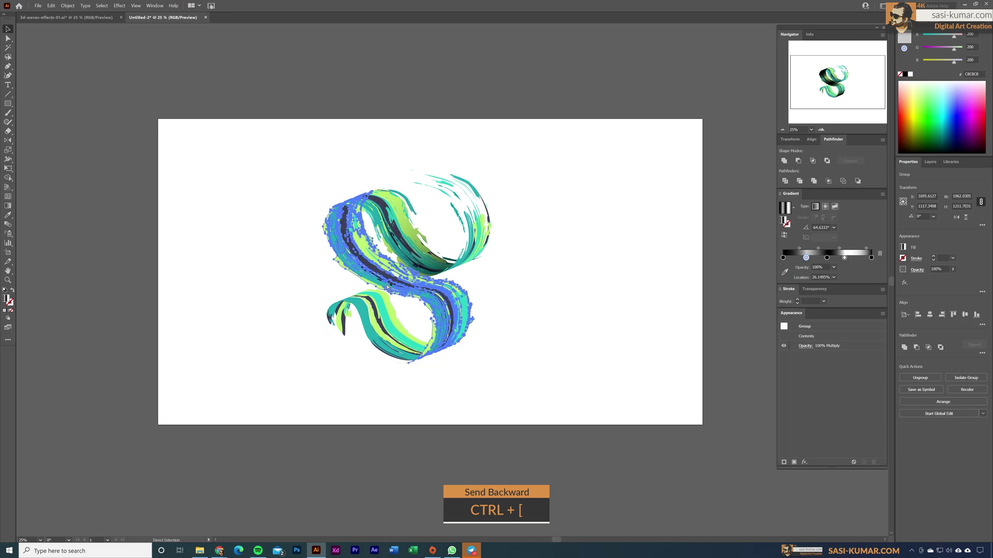
{"action": "key", "text": "ctrl+bracketright"}
Step: Reduce the opacity of the long section's Multiply shading to 75%
{"action": "left_click", "coordinate": [508, 314]}
{"action": "left_click", "coordinate": [400, 290]}
{"action": "left_click", "coordinate": [920, 272]}
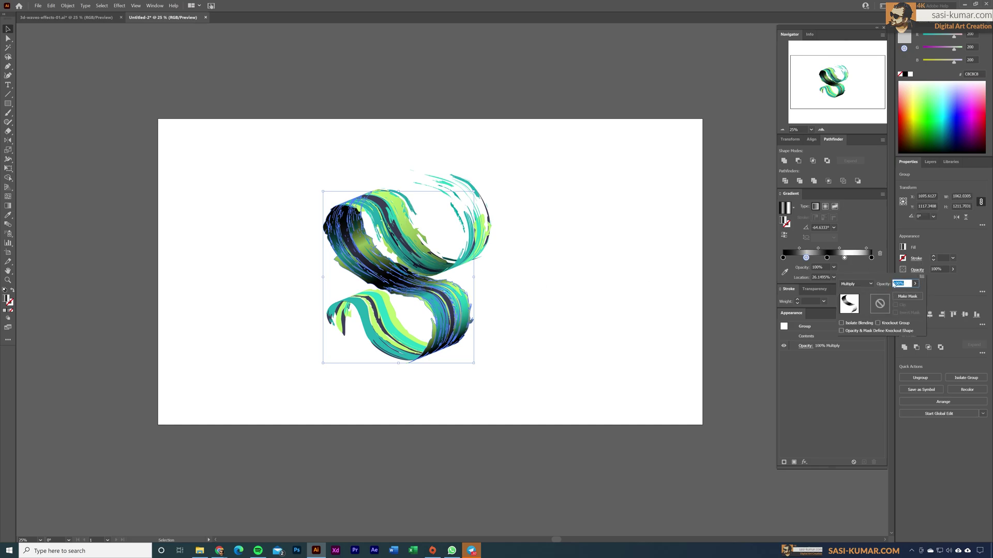
{"action": "type", "text": "75"}
{"action": "key", "text": "Return"}
Step: Move the white stop of the long section's gradient to about 72% and set the middle black stop's opacity to 50%
{"action": "left_click", "coordinate": [818, 249]}
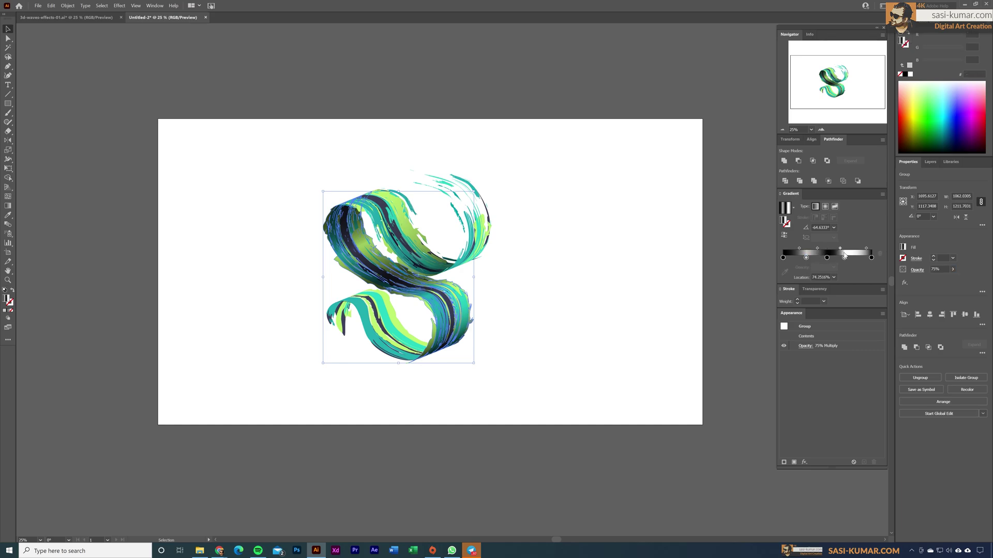
{"action": "left_click_drag", "start_coordinate": [845, 258], "coordinate": [847, 260]}
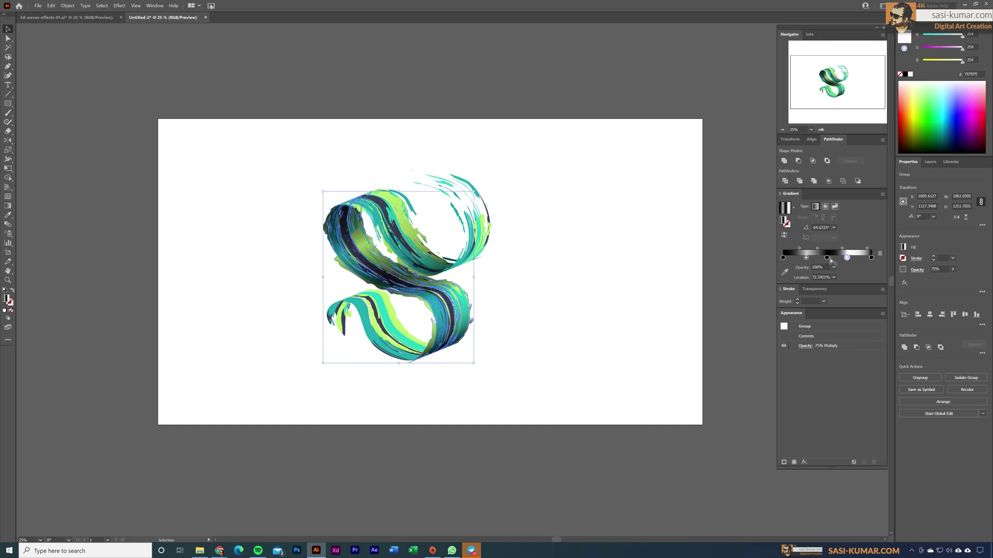
{"action": "left_click", "coordinate": [827, 258]}
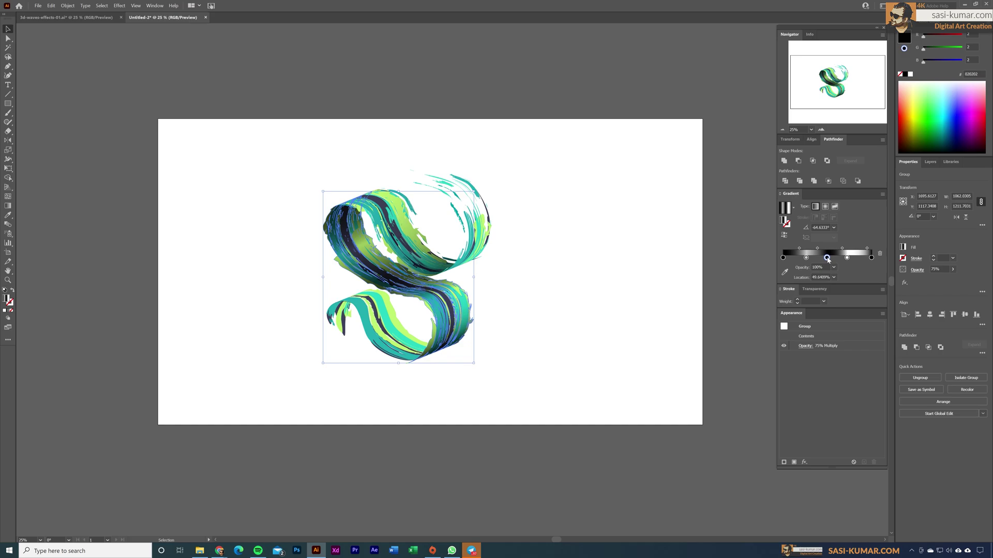
{"action": "left_click", "coordinate": [833, 268]}
{"action": "left_click", "coordinate": [844, 313]}
{"action": "left_click", "coordinate": [581, 403]}
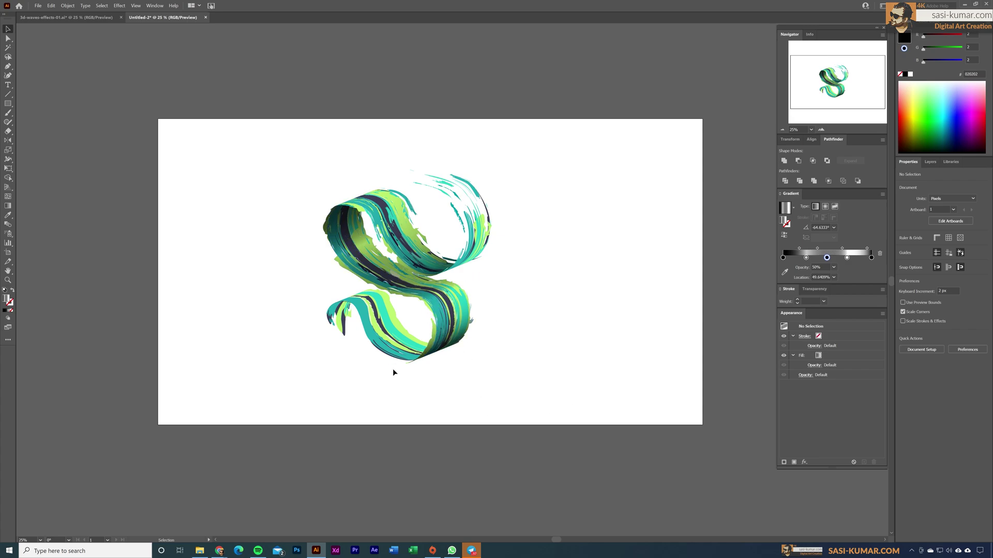
Step: Duplicate the lower ribbon section in place and unite the copy into a single shape
{"action": "left_click", "coordinate": [406, 336]}
{"action": "left_click", "coordinate": [419, 399]}
{"action": "left_click", "coordinate": [410, 340]}
{"action": "key", "text": "ctrl+c"}
{"action": "left_click", "coordinate": [396, 388]}
{"action": "key", "text": "ctrl+shift+z"}
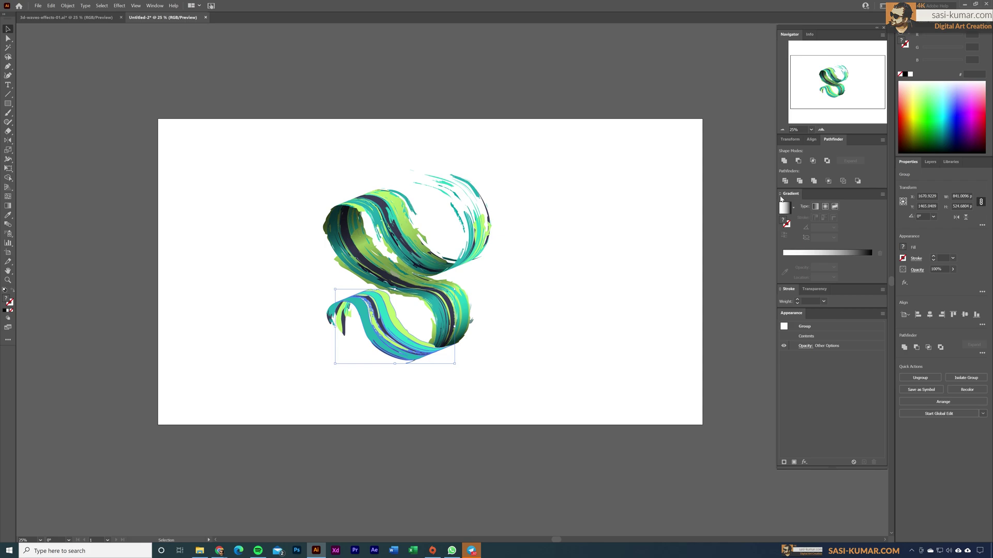
{"action": "left_click", "coordinate": [782, 162]}
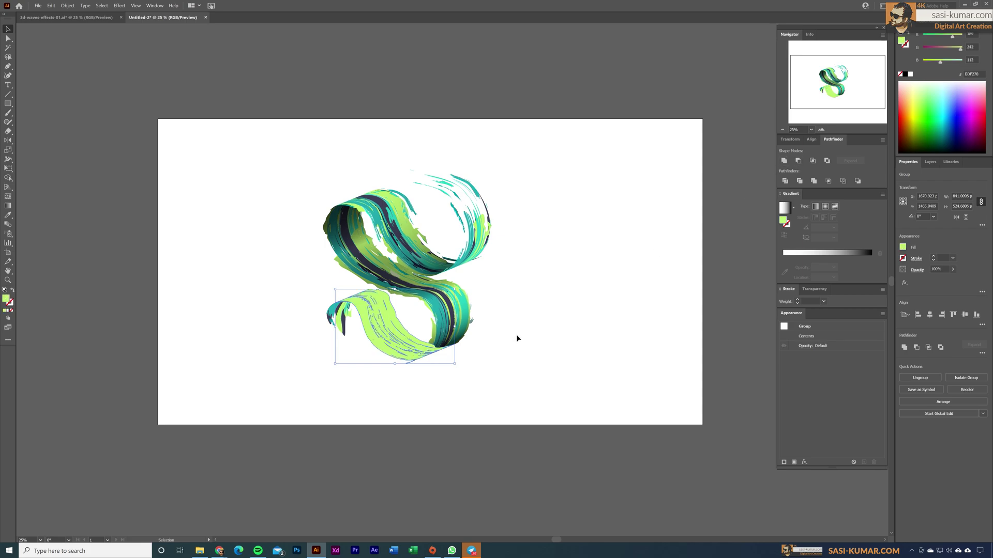
Step: Fill the united lower section with a white-to-black linear gradient and set its blend mode to Multiply
{"action": "key", "text": "i"}
{"action": "key", "text": "period"}
{"action": "left_click", "coordinate": [10, 33]}
{"action": "left_click", "coordinate": [509, 403]}
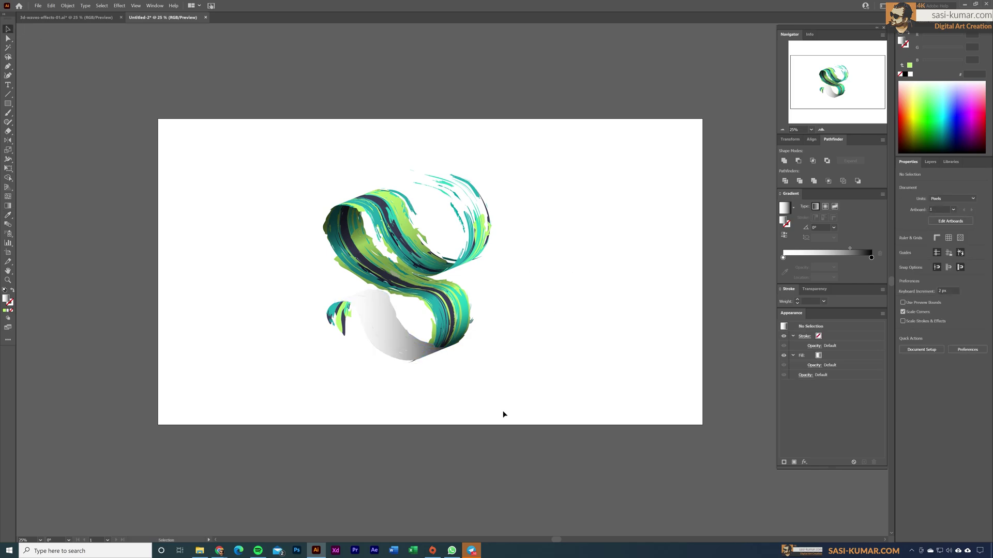
{"action": "left_click", "coordinate": [399, 353]}
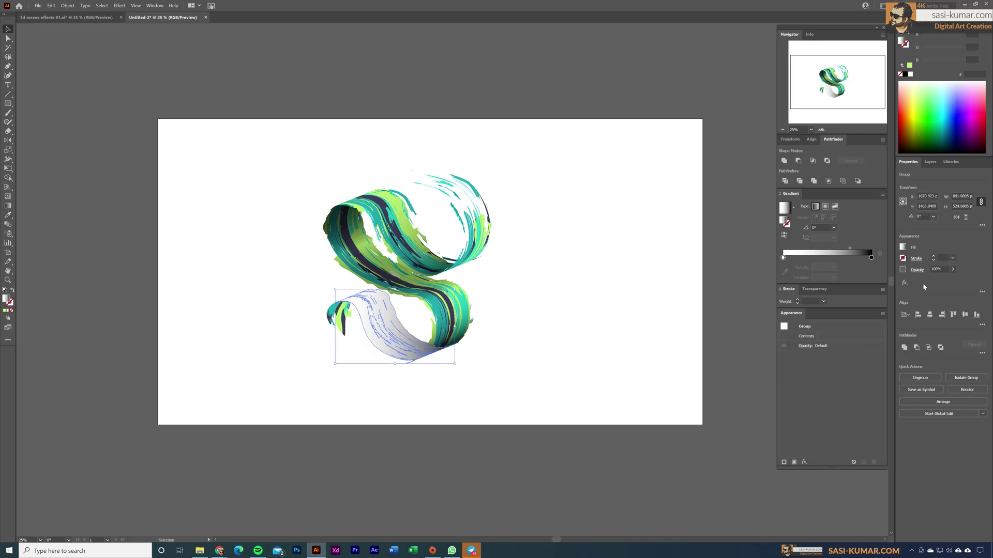
{"action": "left_click", "coordinate": [917, 269]}
{"action": "left_click", "coordinate": [856, 284]}
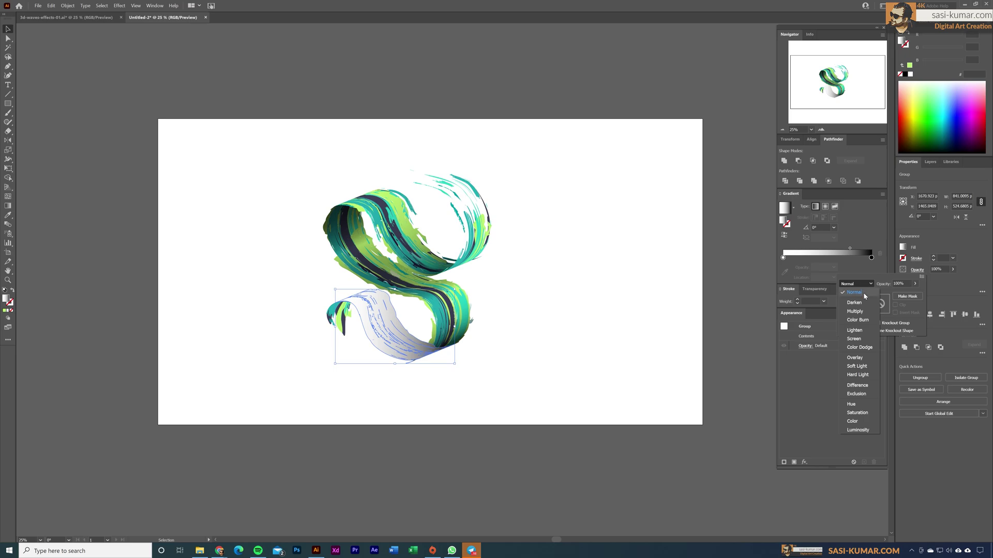
{"action": "left_click", "coordinate": [861, 312]}
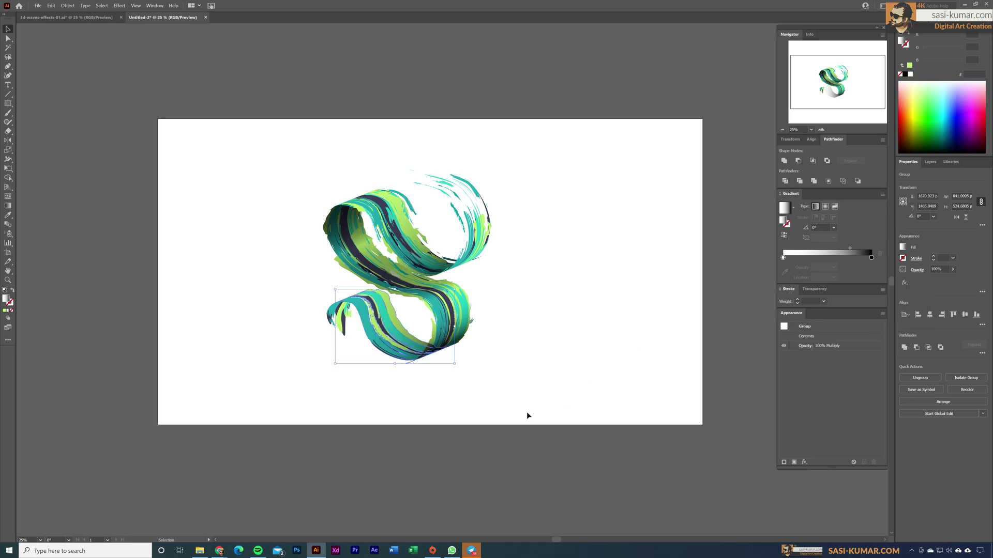
{"action": "left_click", "coordinate": [394, 372]}
{"action": "left_click", "coordinate": [398, 355]}
{"action": "left_click", "coordinate": [388, 371]}
Step: Duplicate the ribbon's small tail section in place and give the copy the lower section's white-to-black gradient
{"action": "left_click", "coordinate": [343, 323]}
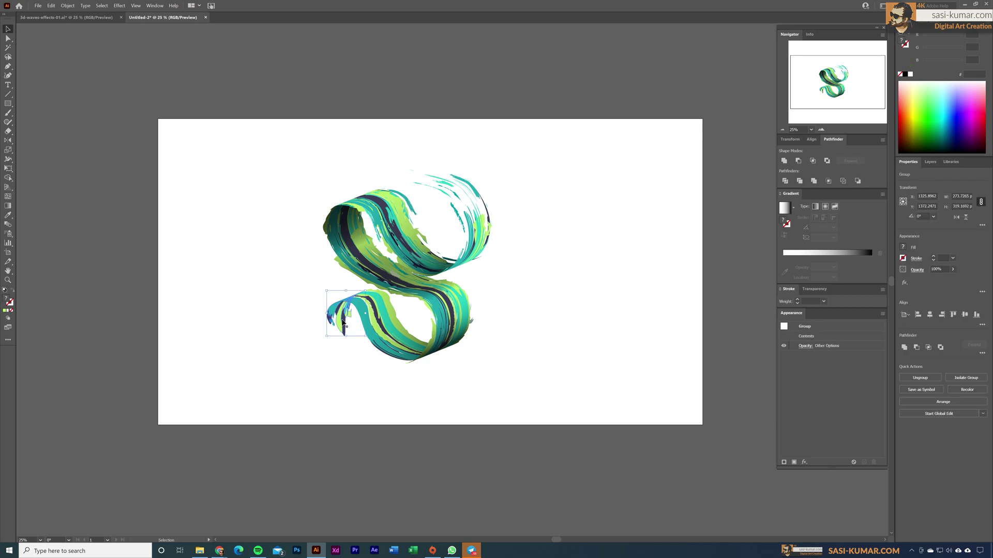
{"action": "key", "text": "ctrl+c"}
{"action": "key", "text": "ctrl+f"}
{"action": "left_click", "coordinate": [357, 353]}
{"action": "left_click", "coordinate": [335, 317]}
{"action": "key", "text": "i"}
{"action": "left_click", "coordinate": [422, 357]}
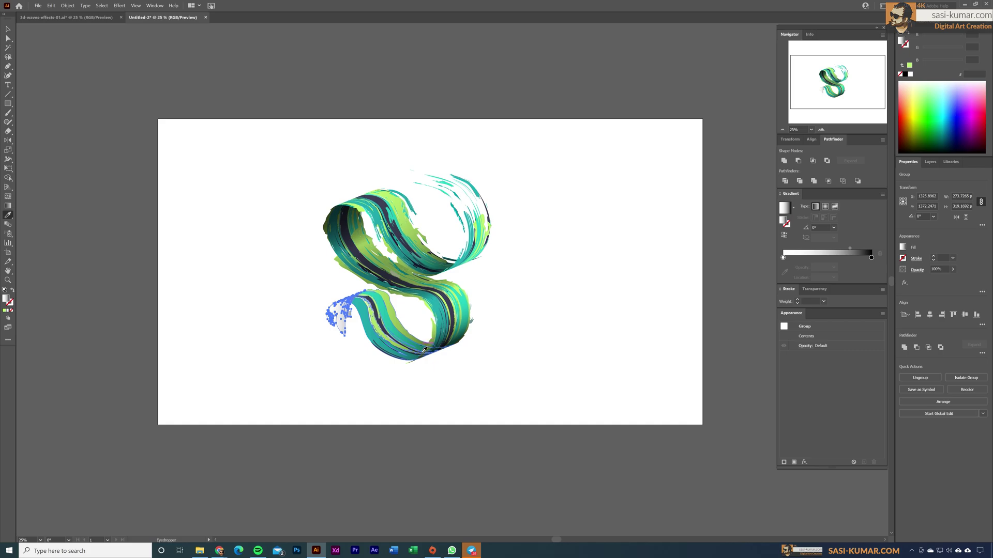
{"action": "left_click", "coordinate": [8, 29]}
Step: Redirect the tail section's gradient to about 80° so the dark end falls on the upper fold
{"action": "left_click", "coordinate": [320, 384]}
{"action": "left_click", "coordinate": [336, 318]}
{"action": "key", "text": "g"}
{"action": "left_click_drag", "start_coordinate": [346, 295], "coordinate": [342, 341]}
{"action": "left_click_drag", "start_coordinate": [347, 301], "coordinate": [348, 301]}
{"action": "left_click", "coordinate": [7, 31]}
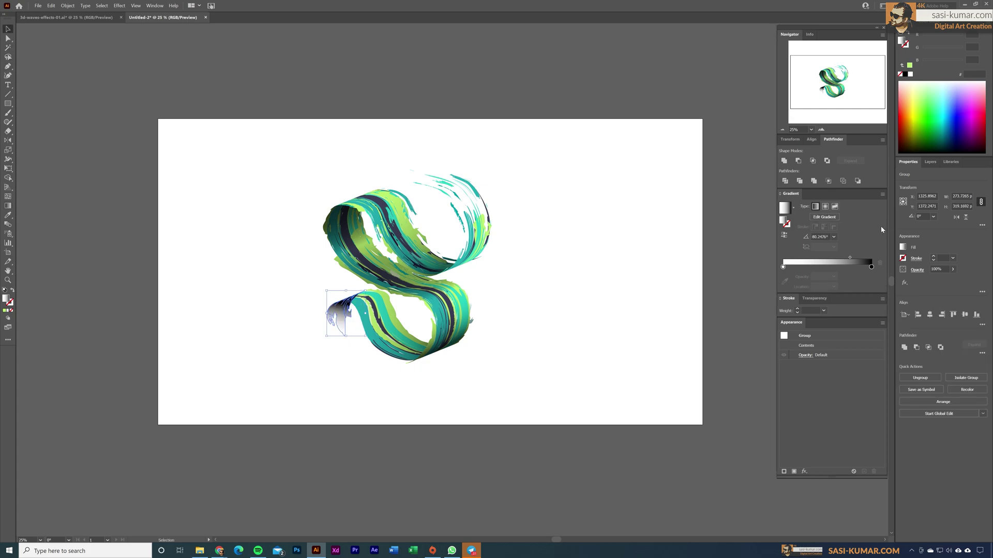
Step: Set the tail section's gradient copy to Multiply and send the tail section to the back
{"action": "left_click", "coordinate": [919, 270]}
{"action": "left_click", "coordinate": [863, 285]}
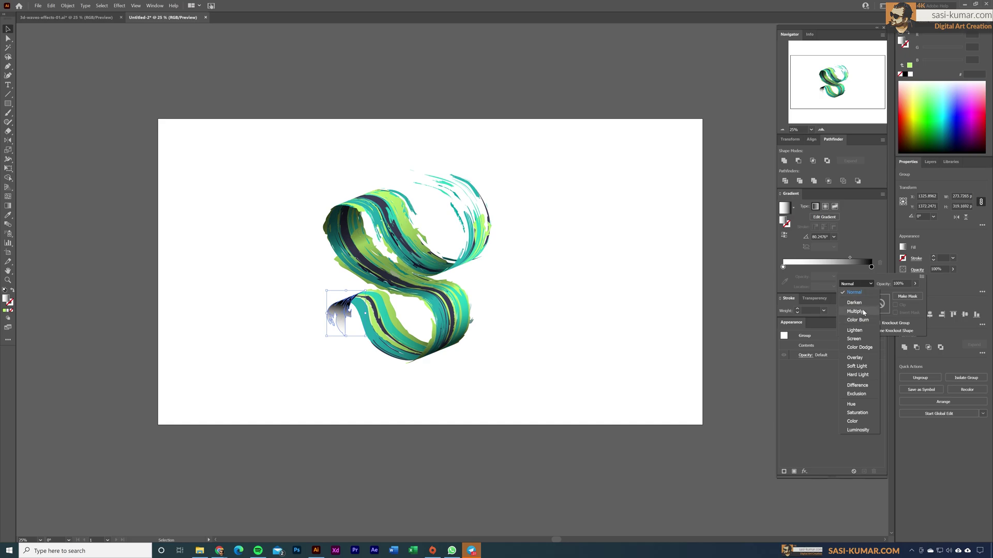
{"action": "left_click", "coordinate": [853, 310]}
{"action": "left_click_drag", "start_coordinate": [294, 345], "coordinate": [348, 315]}
{"action": "right_click", "coordinate": [346, 316]}
{"action": "mouse_move", "coordinate": [386, 394]}
{"action": "left_click", "coordinate": [446, 418]}
{"action": "left_click", "coordinate": [434, 385]}
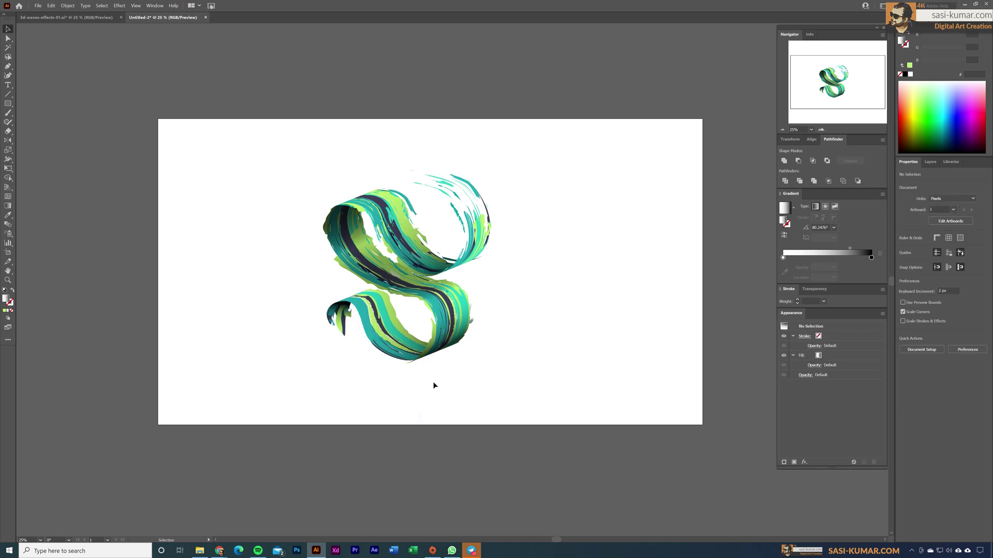
Step: Draw a rectangle covering the artboard, fill it with dark navy from the library colors, and send it to the back
{"action": "left_click", "coordinate": [7, 104]}
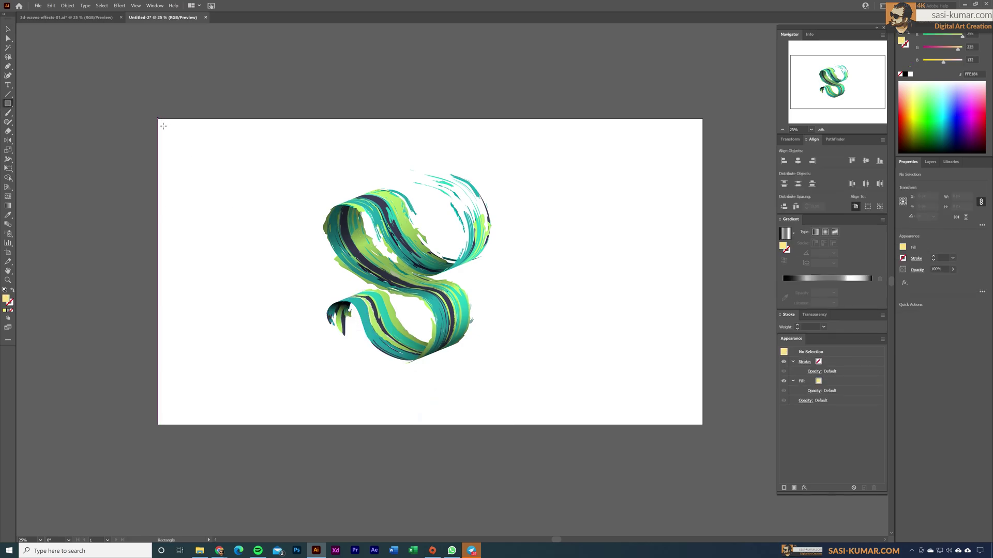
{"action": "left_click_drag", "start_coordinate": [158, 118], "coordinate": [703, 425]}
{"action": "left_click", "coordinate": [7, 29]}
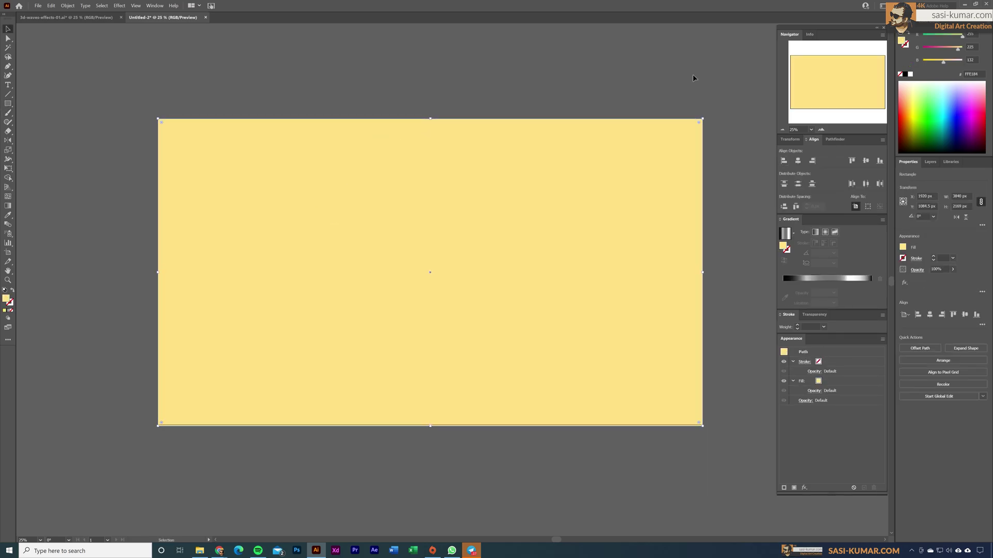
{"action": "left_click", "coordinate": [951, 161]}
{"action": "right_click", "coordinate": [483, 189]}
{"action": "mouse_move", "coordinate": [517, 317]}
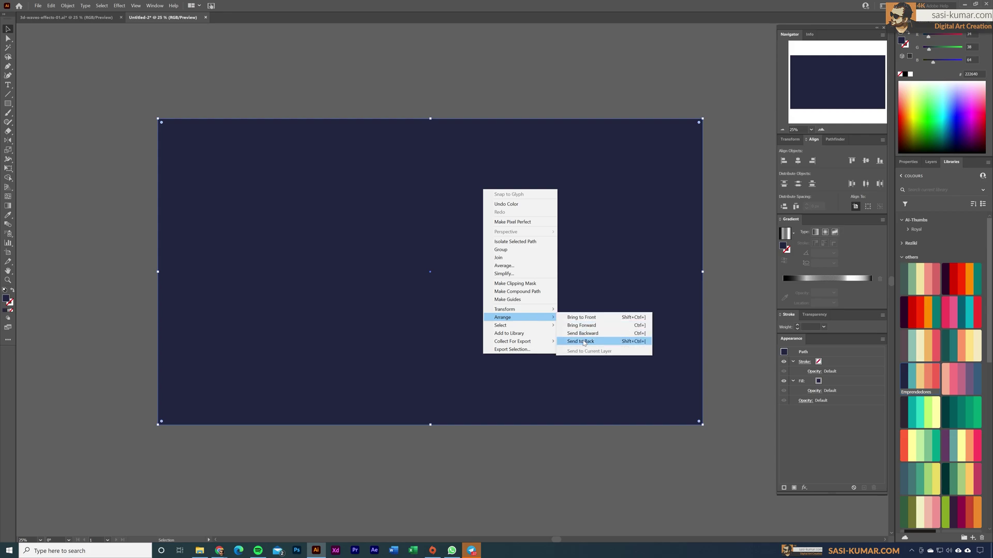
{"action": "left_click", "coordinate": [580, 341]}
Step: Draw an unfilled rectangular frame about 2474 by 882 px across the ribbon with a 16 pt pale yellow stroke
{"action": "key", "text": "m"}
{"action": "mouse_move", "coordinate": [263, 213]}
{"action": "left_mouse_down"}
{"action": "mouse_move", "coordinate": [352, 219]}
{"action": "mouse_move", "coordinate": [612, 338]}
{"action": "left_mouse_up"}
{"action": "left_click", "coordinate": [966, 346]}
{"action": "left_click", "coordinate": [12, 291]}
{"action": "left_click", "coordinate": [908, 162]}
{"action": "left_click", "coordinate": [934, 257]}
{"action": "left_click", "coordinate": [729, 357]}
Step: Lock the dark navy background rectangle
{"action": "left_click", "coordinate": [446, 297]}
{"action": "left_click", "coordinate": [535, 450]}
{"action": "left_click", "coordinate": [537, 412]}
{"action": "key", "text": "ctrl+2"}
Step: Select the whole ribbon without the frame and scale it up to about 1675 by 1925 px
{"action": "key", "text": "ctrl+a"}
{"action": "left_click", "coordinate": [310, 338], "text": "shift"}
{"action": "left_click_drag", "start_coordinate": [491, 364], "coordinate": [530, 409]}
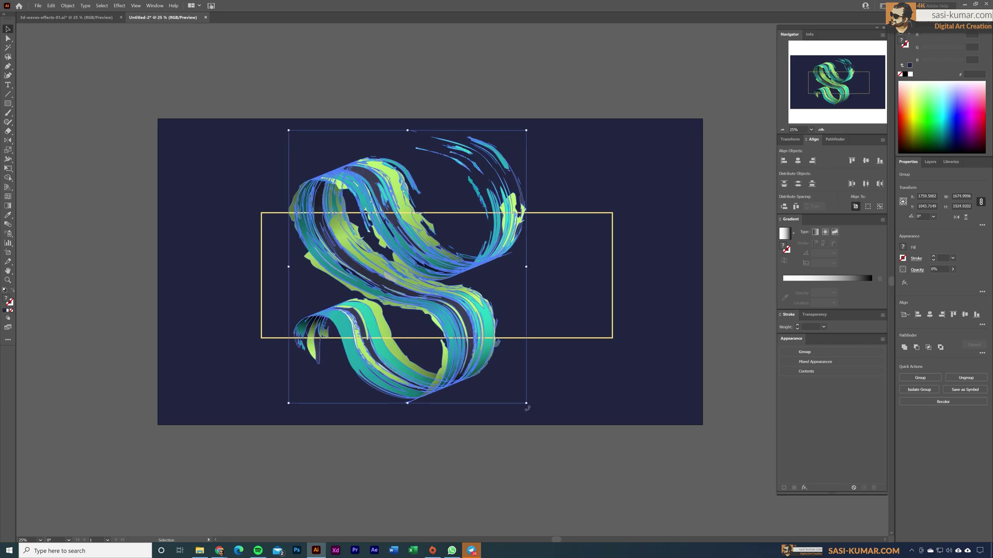
{"action": "left_click", "coordinate": [526, 414]}
{"action": "left_click", "coordinate": [394, 385]}
{"action": "left_click", "coordinate": [465, 330]}
Step: Select all ribbon sections without the frame and bring them to the front
{"action": "key", "text": "ctrl+a"}
{"action": "left_click", "coordinate": [504, 338], "text": "shift"}
{"action": "right_click", "coordinate": [482, 318]}
{"action": "mouse_move", "coordinate": [512, 407]}
{"action": "left_click", "coordinate": [575, 408]}
{"action": "left_click", "coordinate": [540, 60]}
Step: Center the yellow frame on the artboard and widen it equally on both sides beyond the ribbon
{"action": "left_click", "coordinate": [578, 213]}
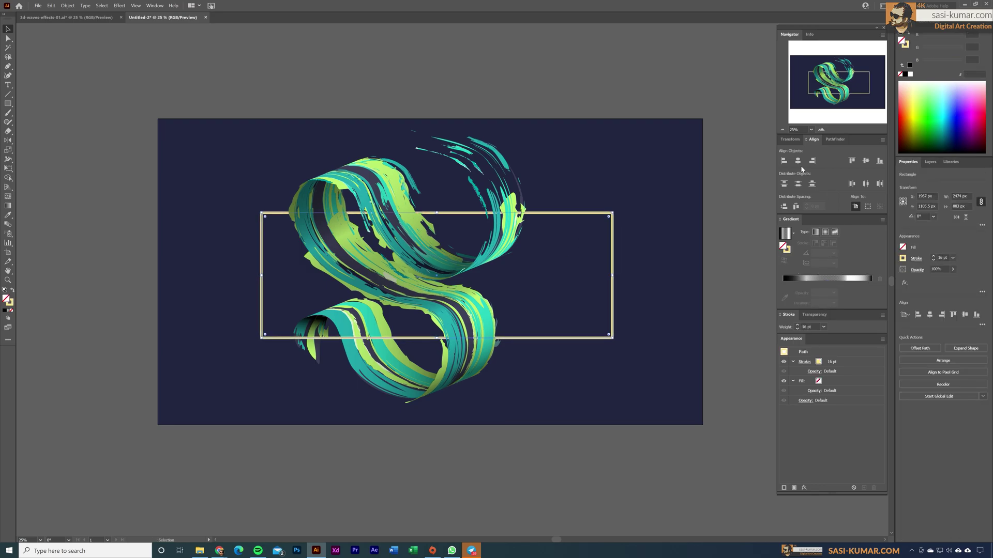
{"action": "left_click_drag", "start_coordinate": [612, 275], "coordinate": [655, 275]}
{"action": "left_click", "coordinate": [642, 96]}
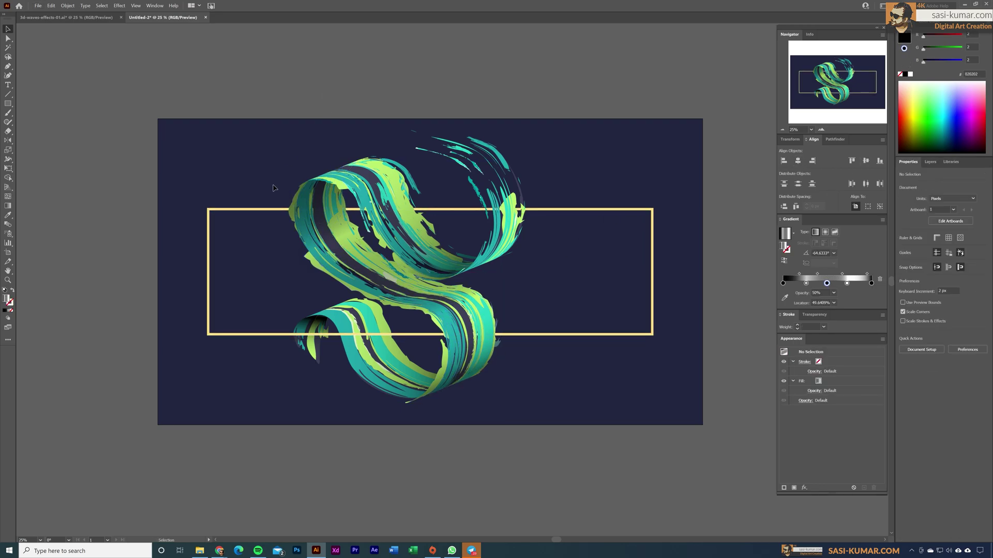
Step: Isolate the yellow frame and add anchor points on its upper edge around the ribbon's upper loop, then leave isolation
{"action": "left_click", "coordinate": [273, 210]}
{"action": "double_click", "coordinate": [271, 211]}
{"action": "left_click_drag", "start_coordinate": [7, 66], "coordinate": [46, 75]}
{"action": "left_click", "coordinate": [371, 209]}
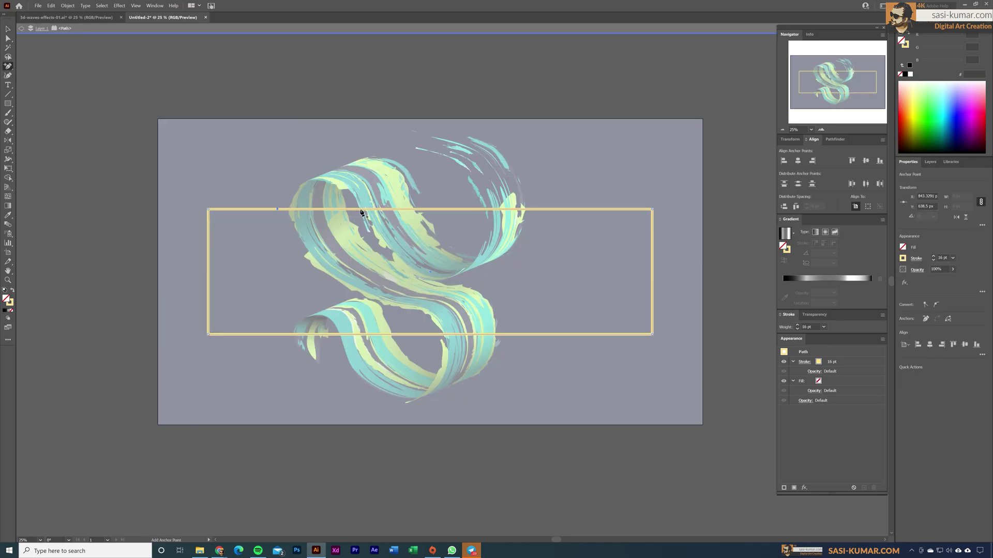
{"action": "key", "text": "a"}
{"action": "key", "text": "v"}
{"action": "double_click", "coordinate": [413, 89]}
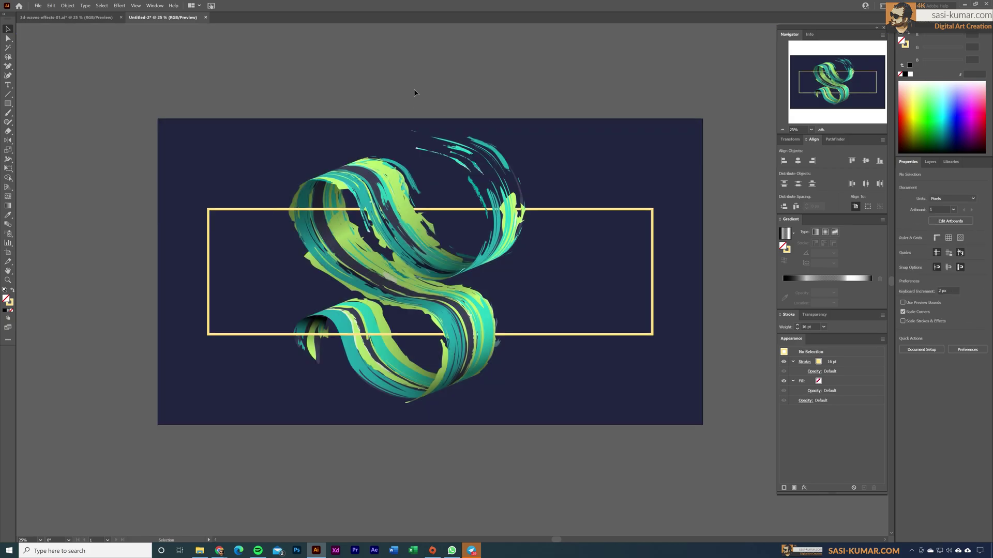
{"action": "left_click", "coordinate": [651, 250]}
{"action": "left_click", "coordinate": [531, 49]}
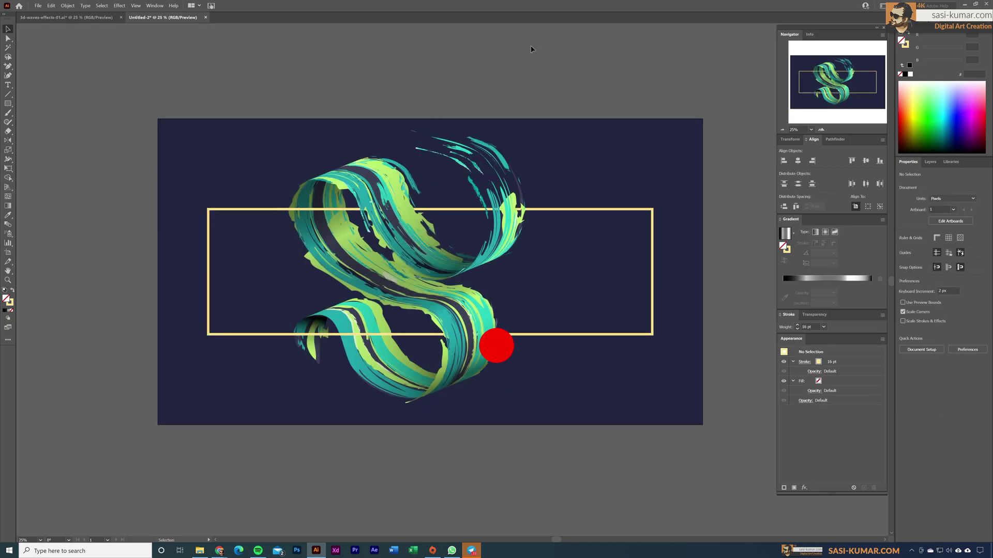